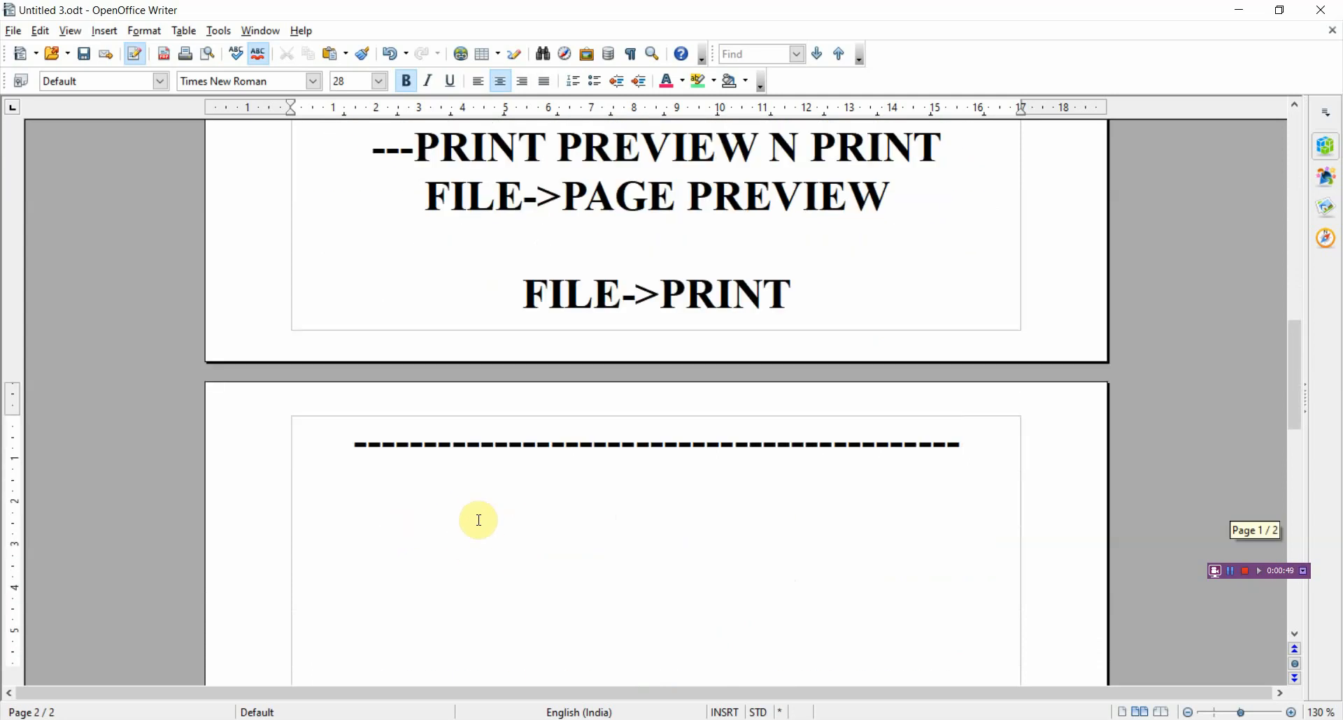
Convert the row of dashes below FILE->PRINT into a horizontal separator line and review the INSERT PICTURES notes
key("Return")
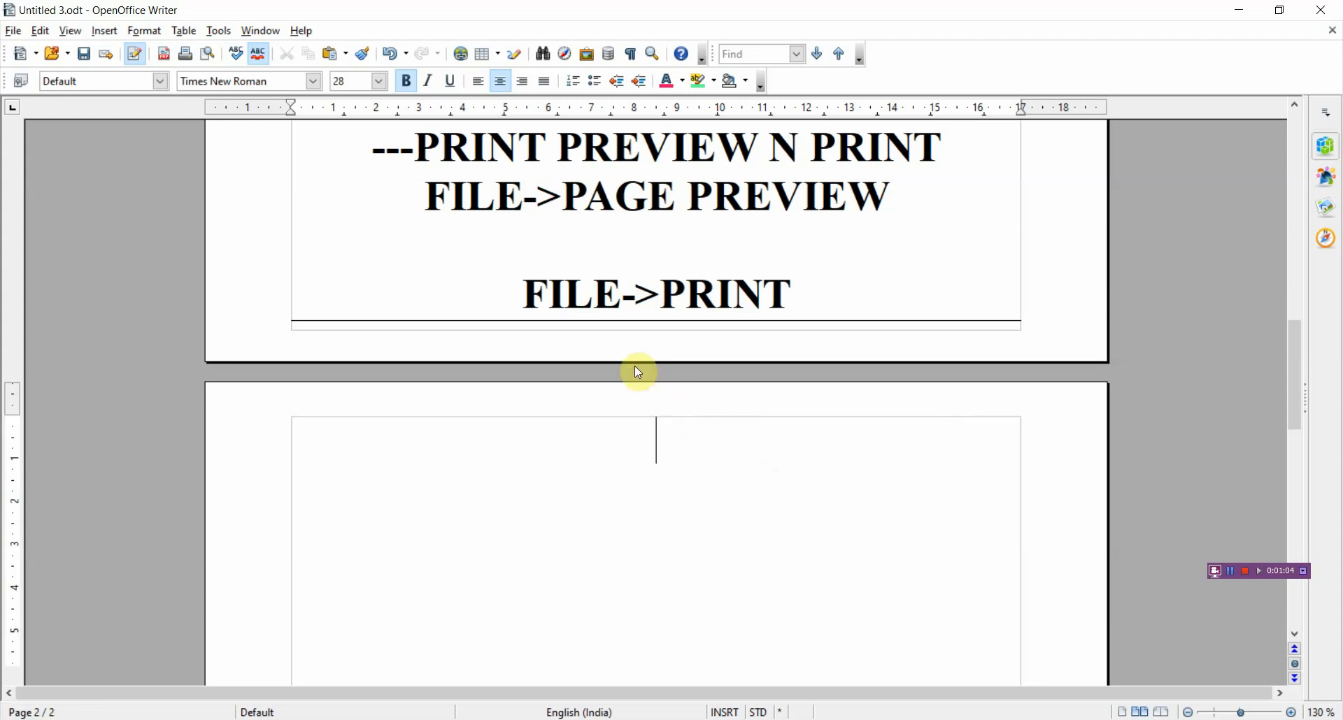
scroll(636, 367, "up", 3)
scroll(638, 371, "up", 13)
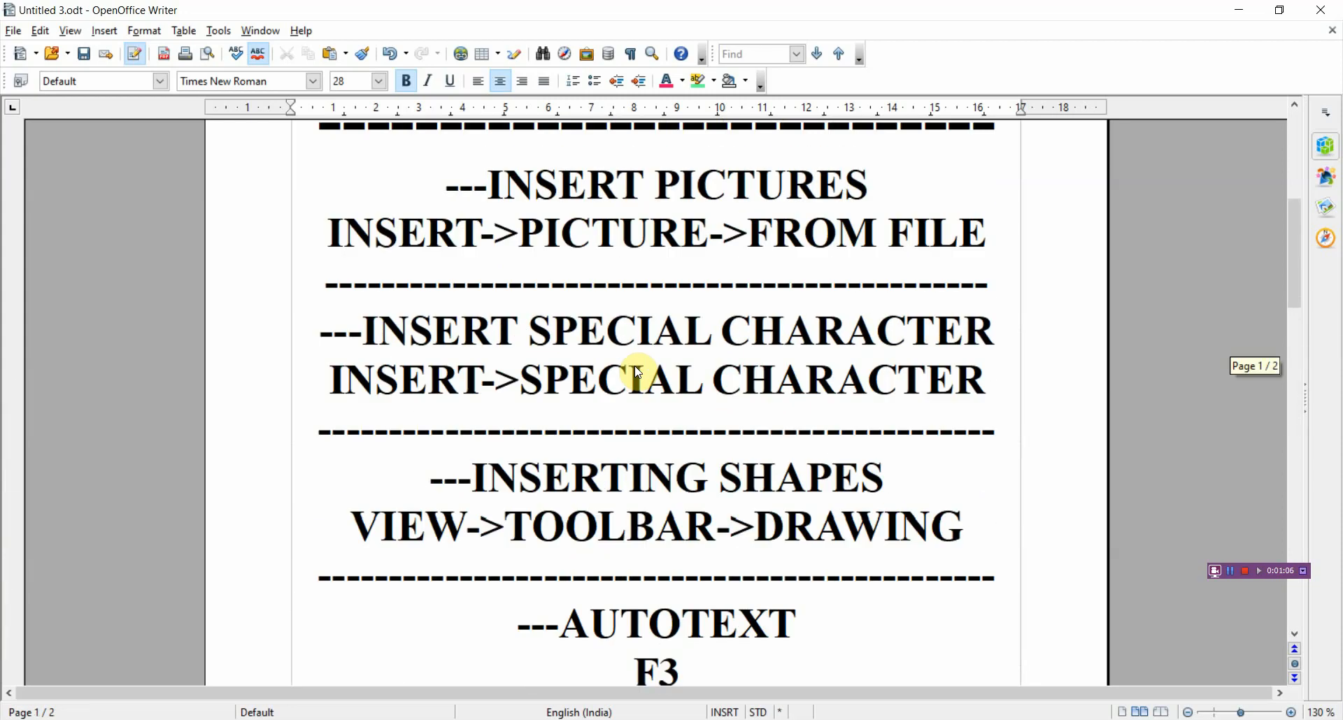
scroll(595, 333, "down", 1)
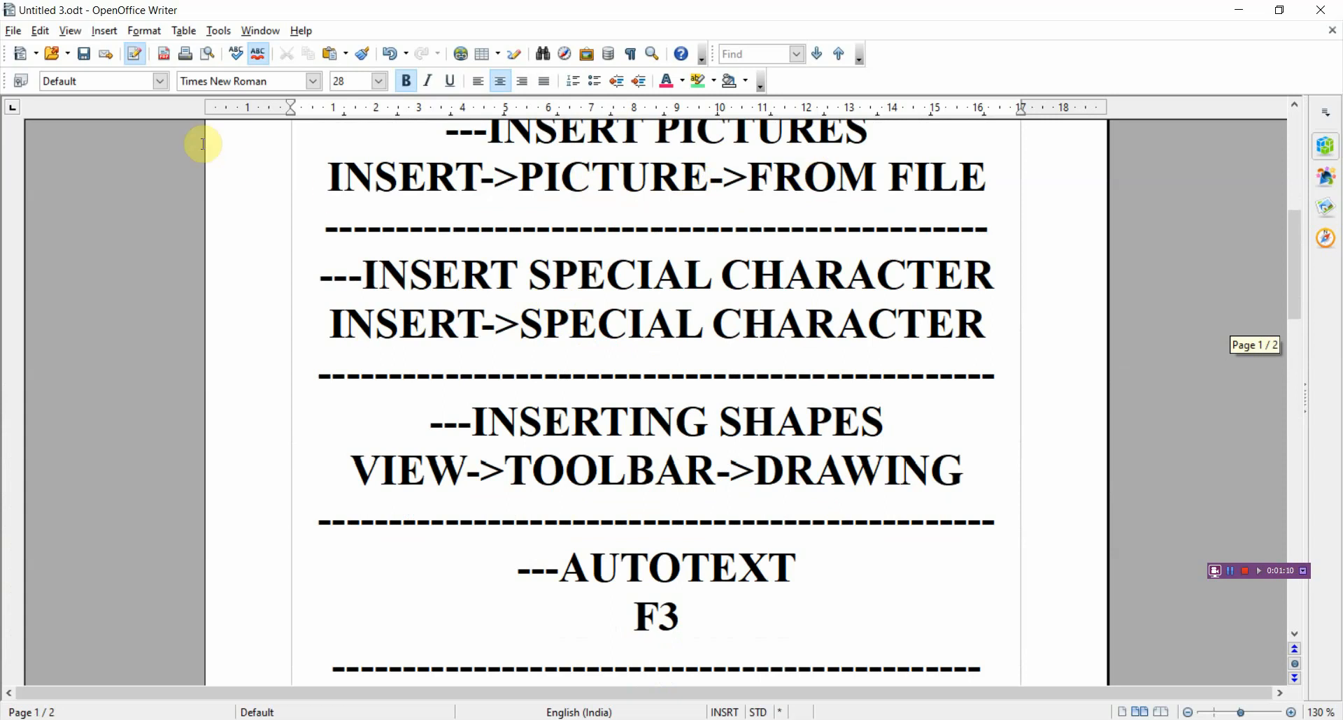
Start inserting a picture from file and browse Saved Pictures, Camera Roll and CERTIFICATES within the Pictures folder
left_click(107, 35)
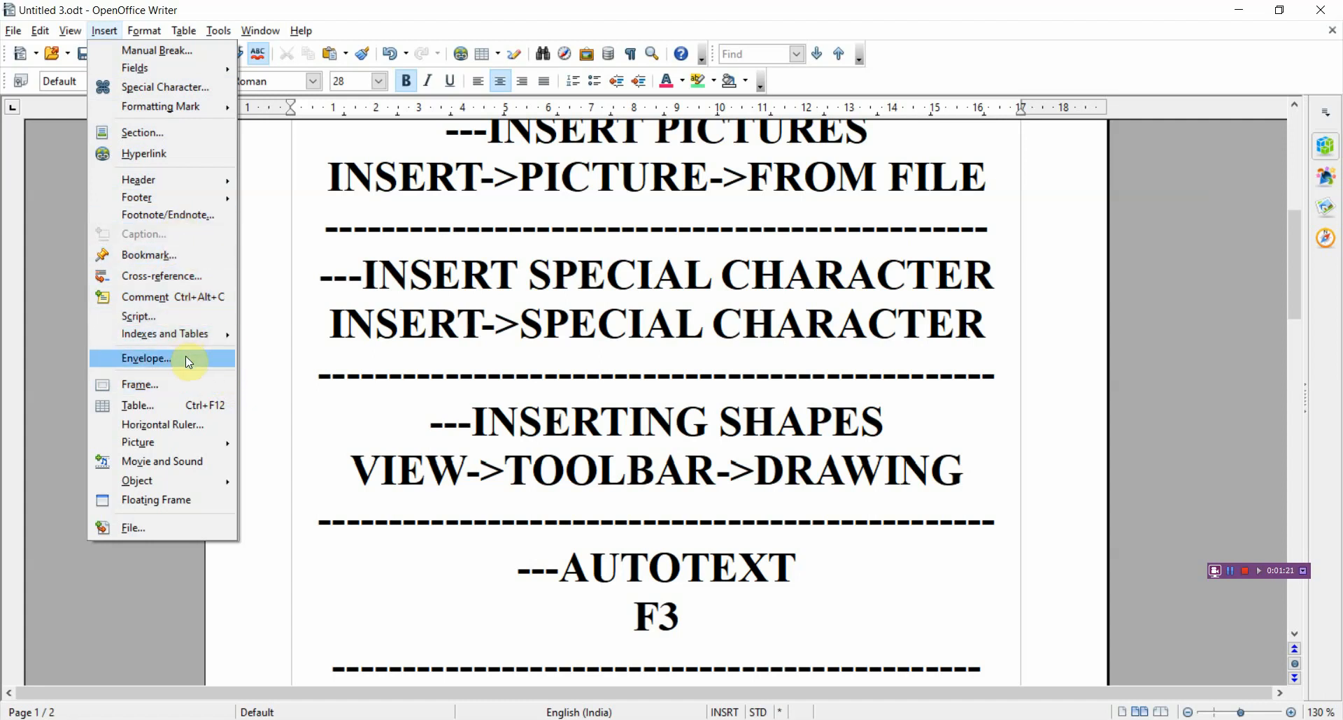
mouse_move(196, 443)
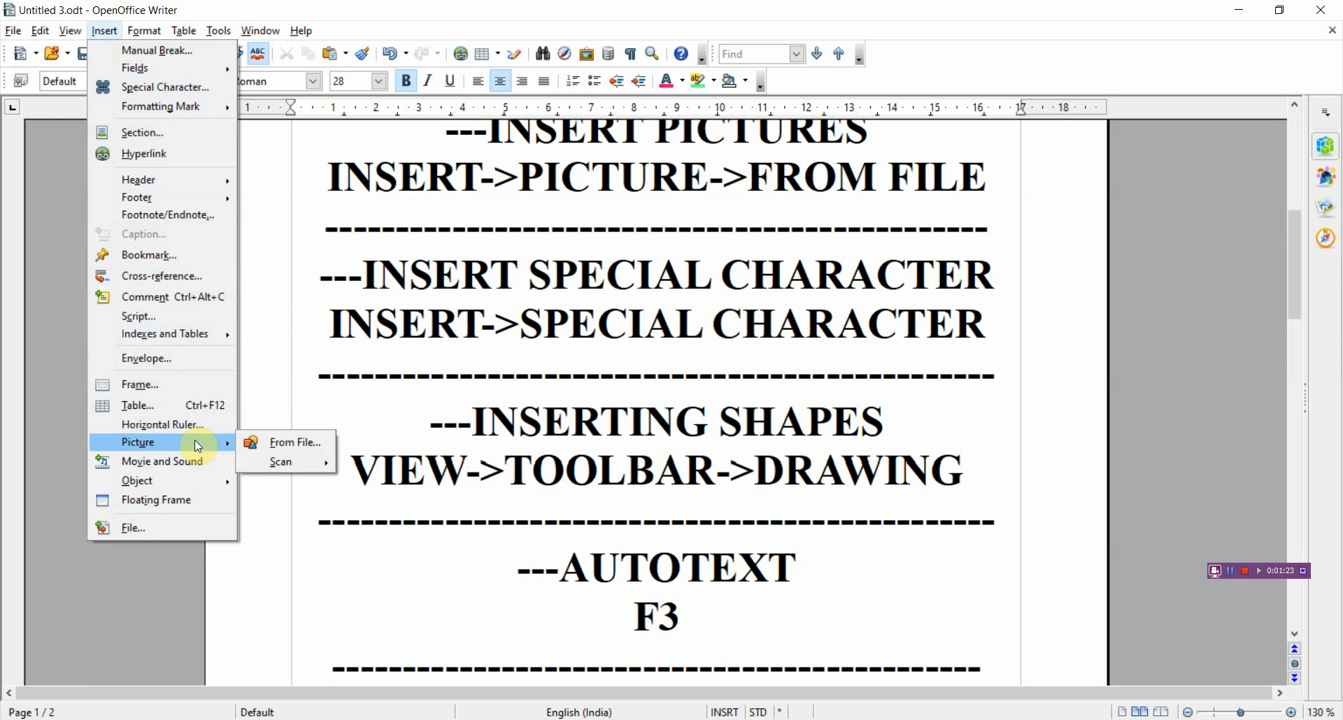
left_click(255, 444)
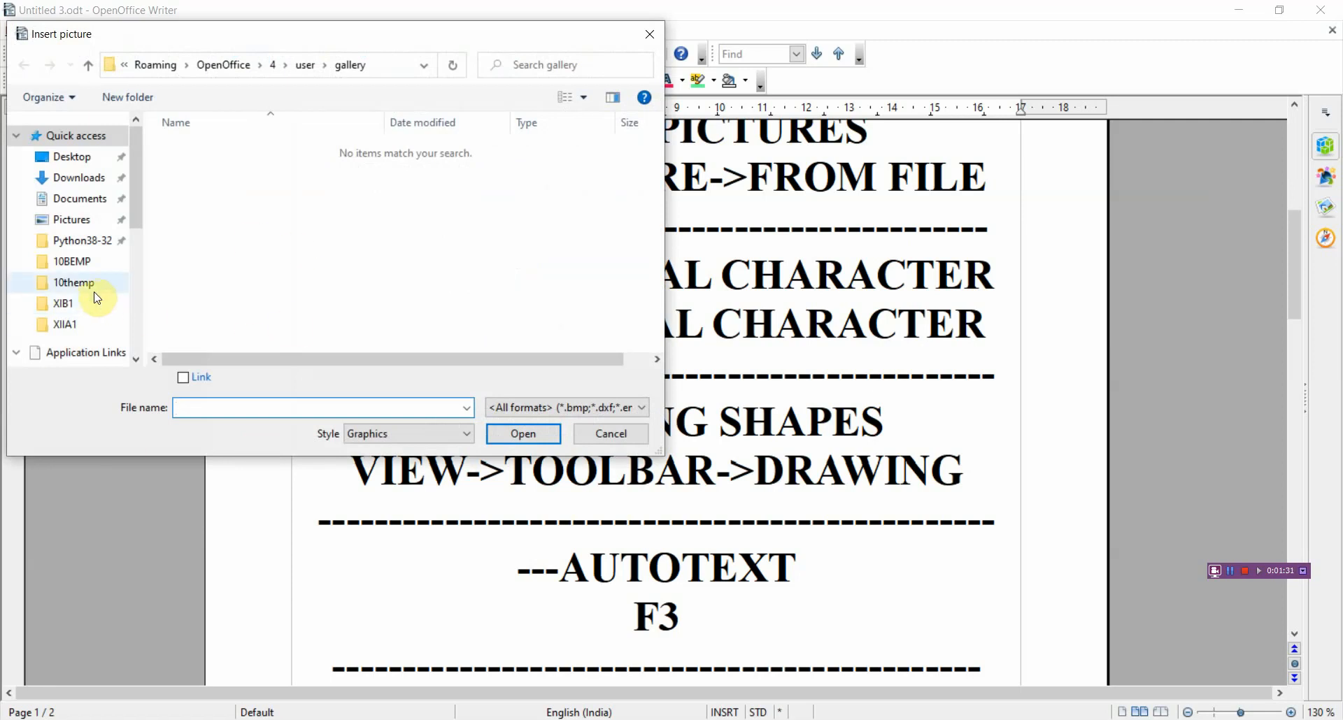
left_click(74, 219)
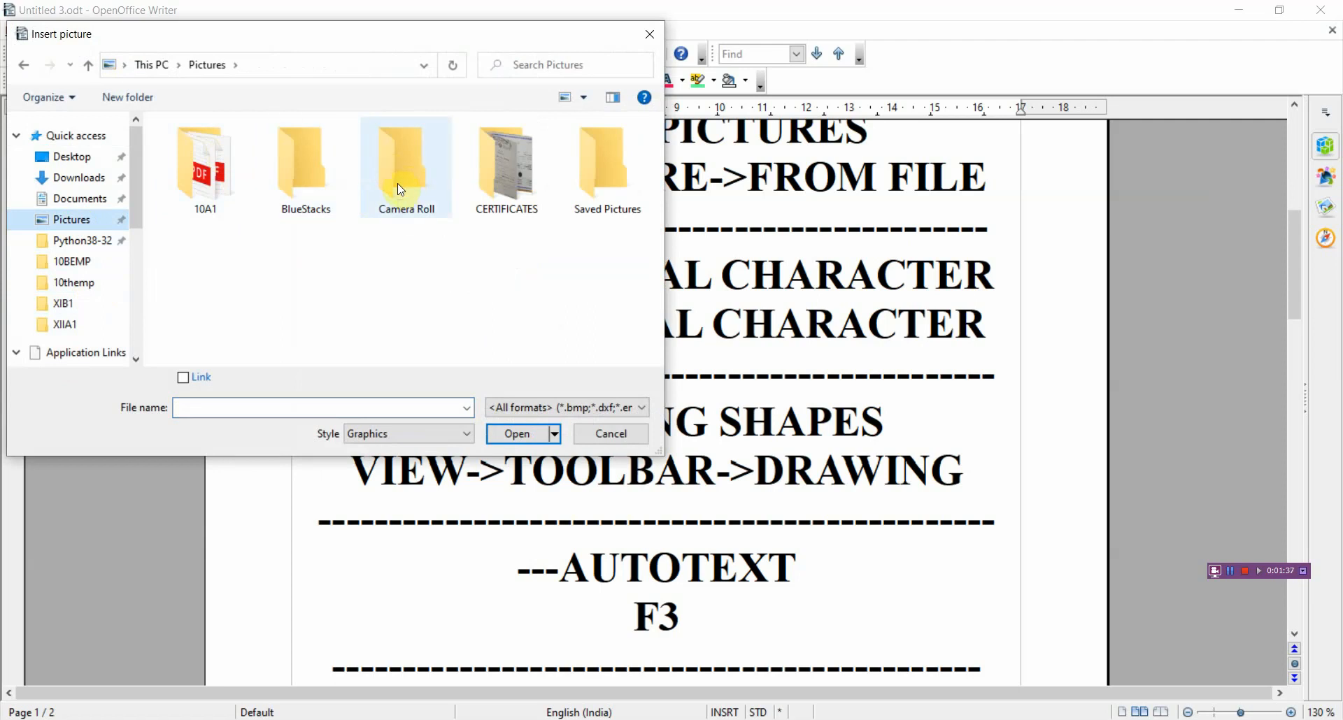
left_click(592, 195)
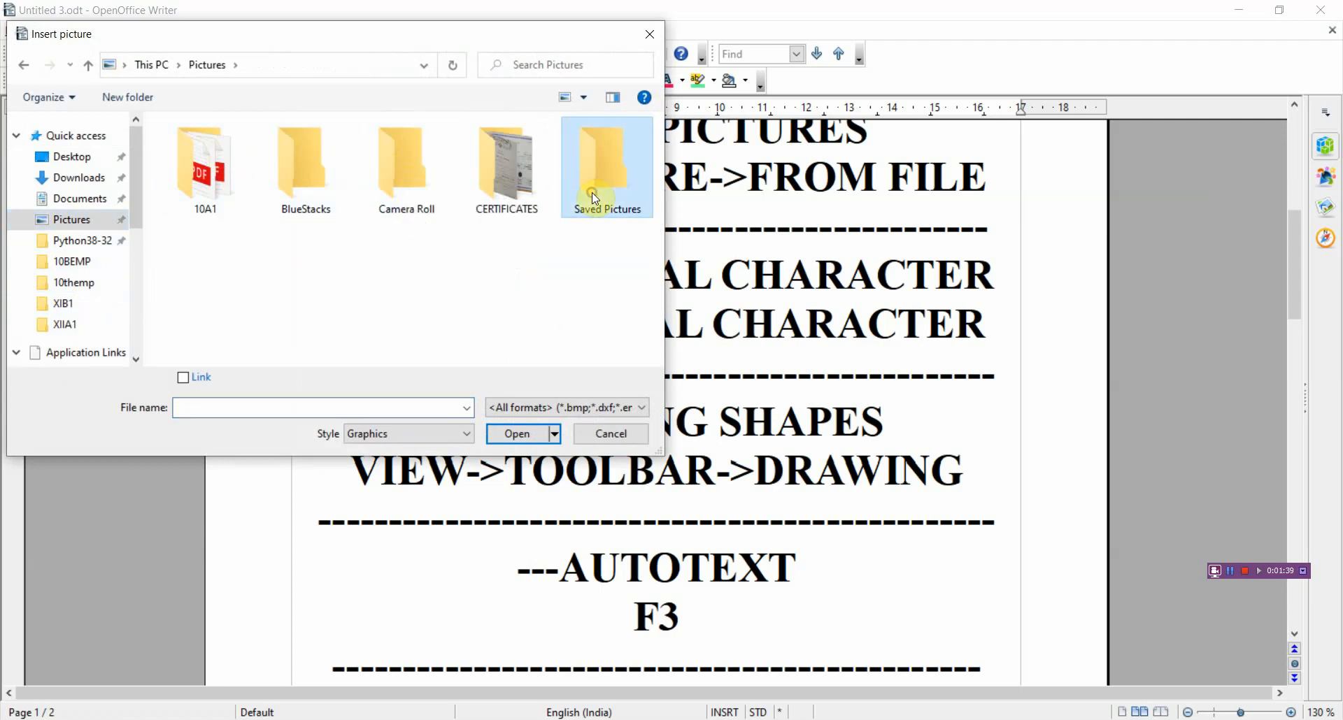
double_click(591, 194)
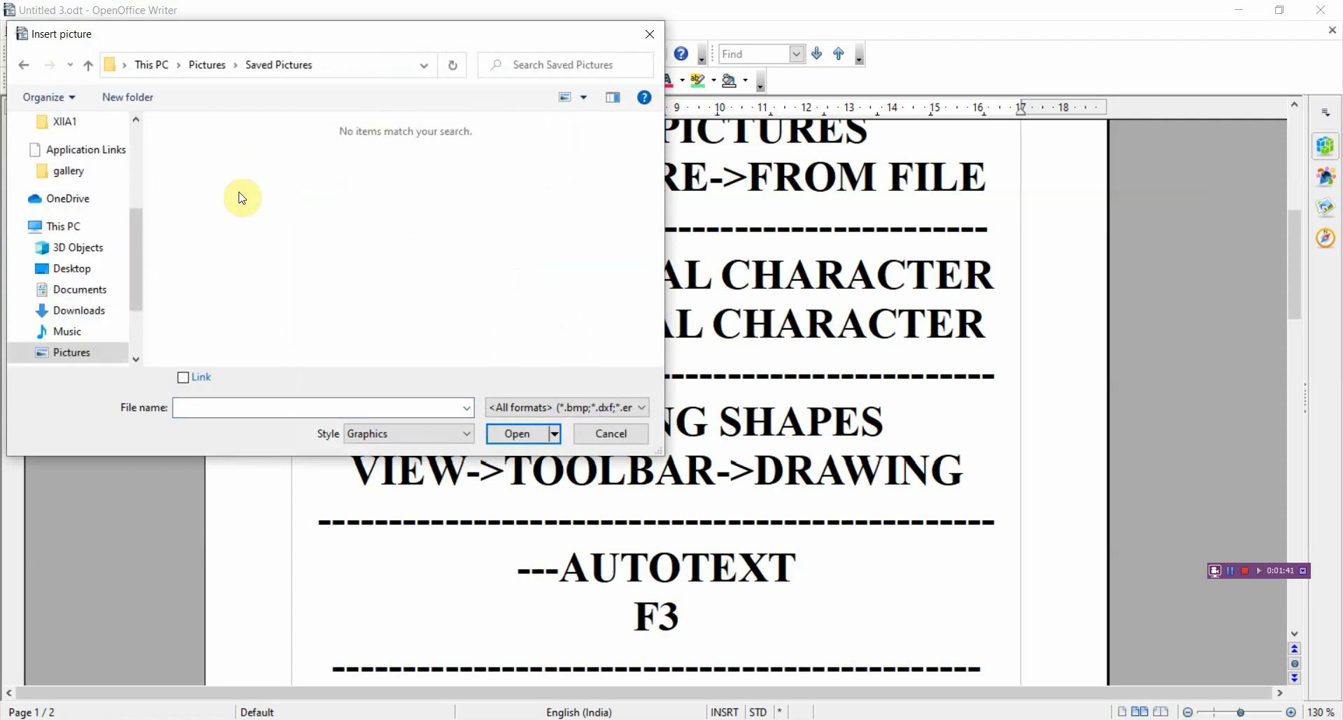
left_click(83, 353)
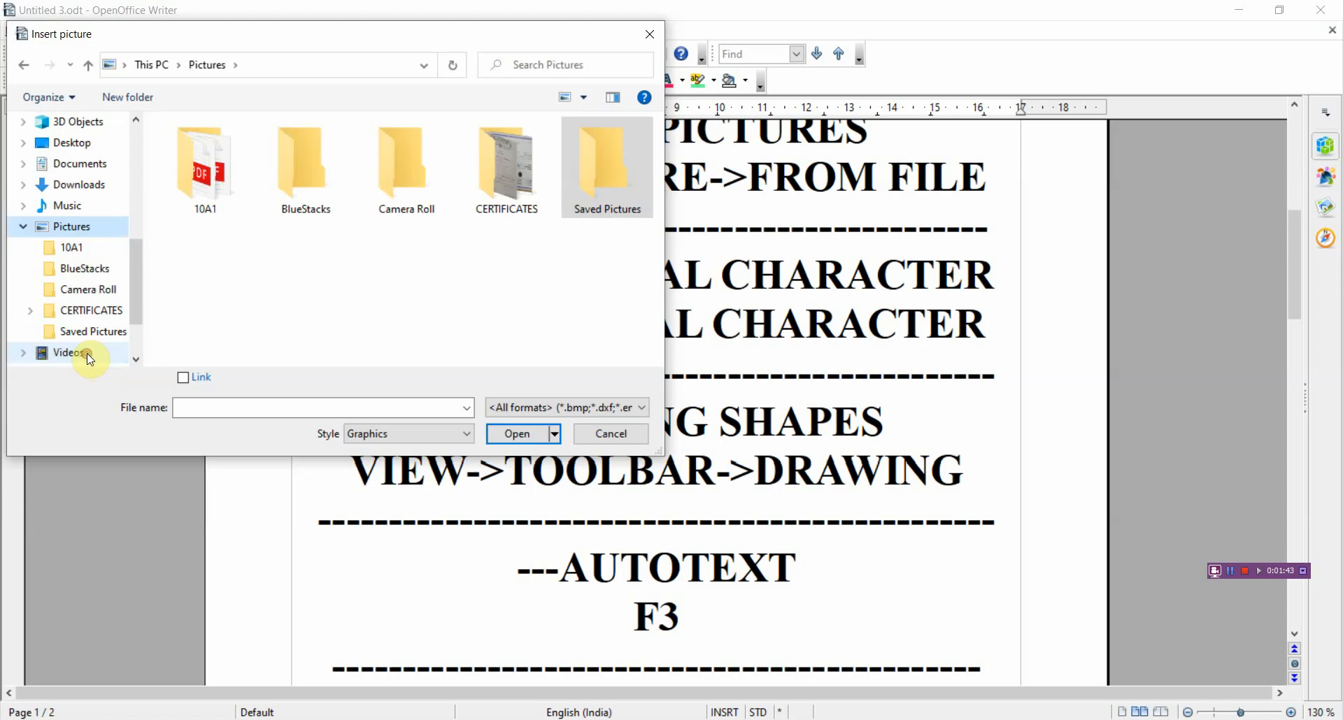
double_click(384, 170)
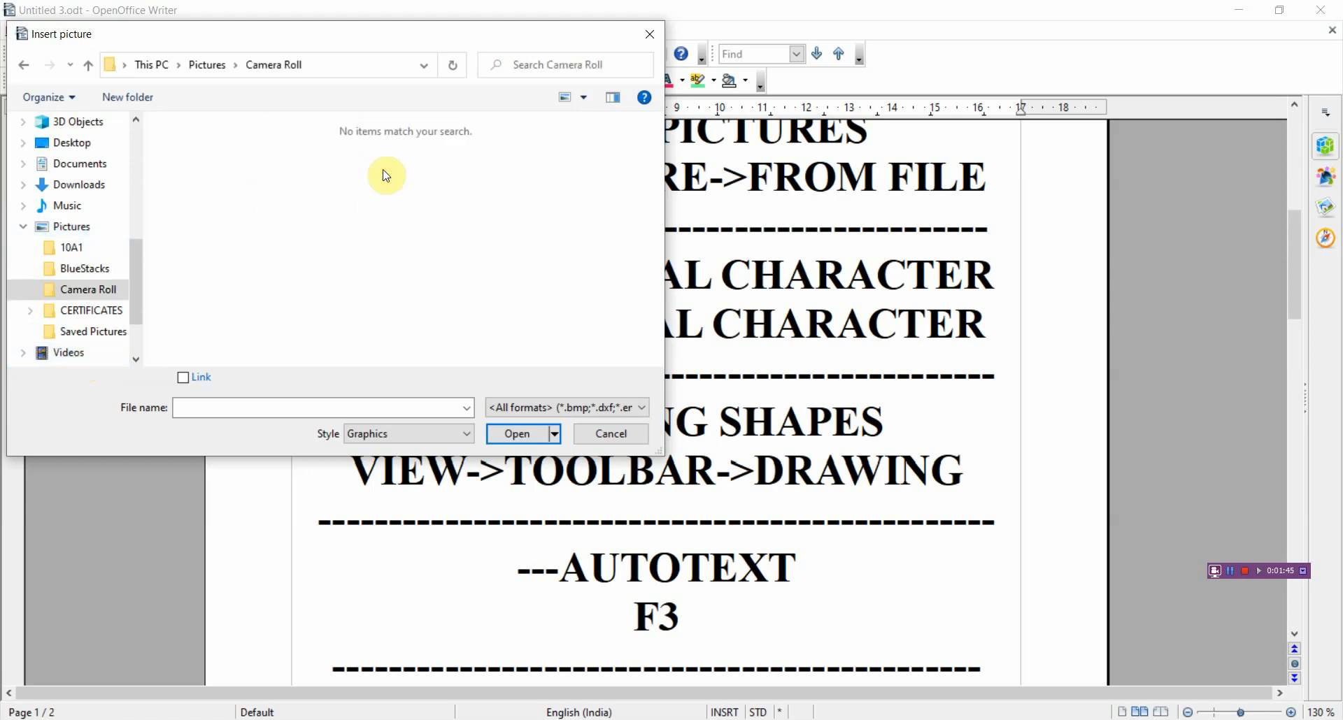
left_click(91, 310)
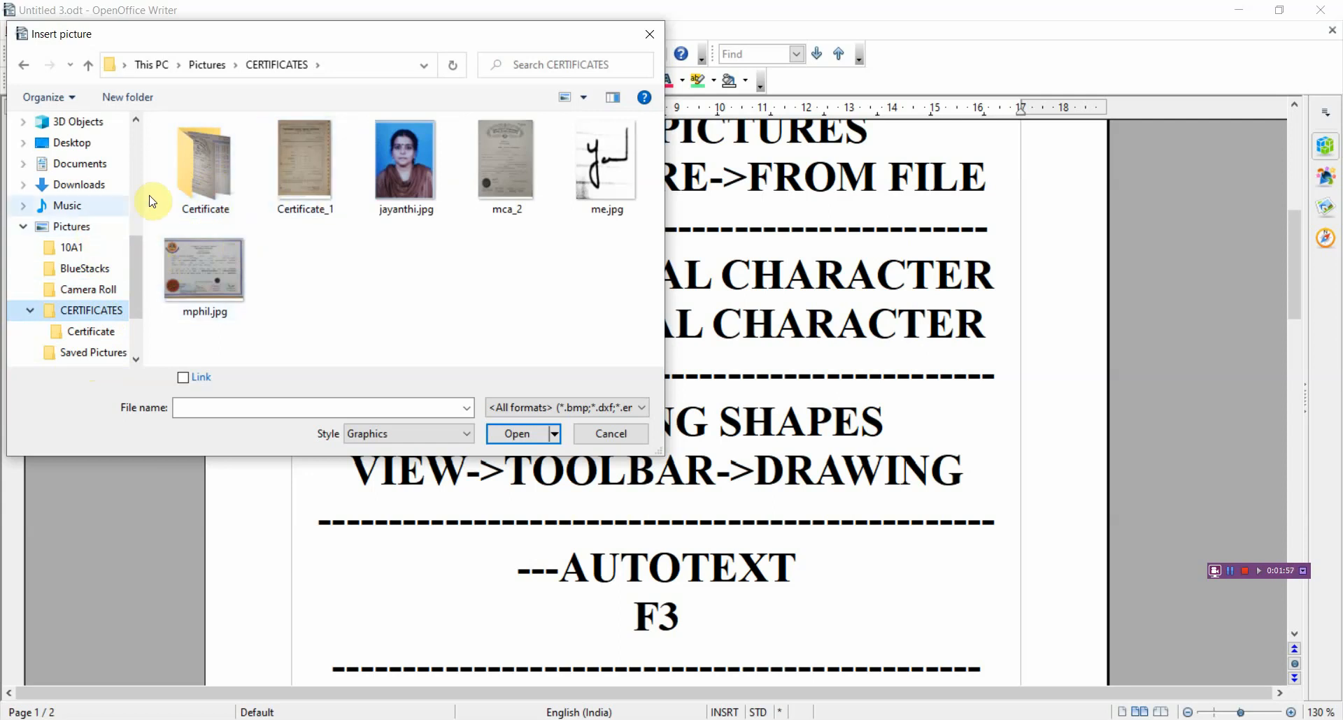
Insert the image Certificate_9 from the Certificate subfolder of CERTIFICATES into the document
left_click(103, 337)
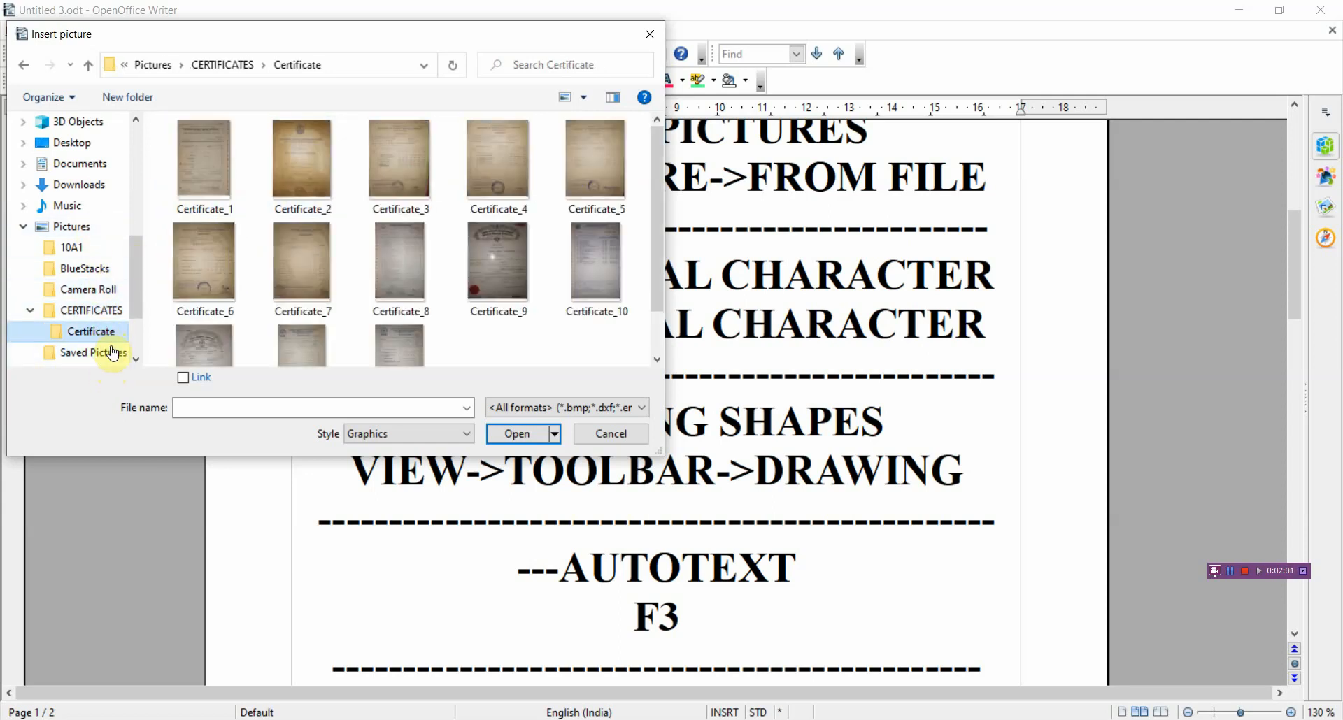
left_click(112, 348)
left_click(113, 345)
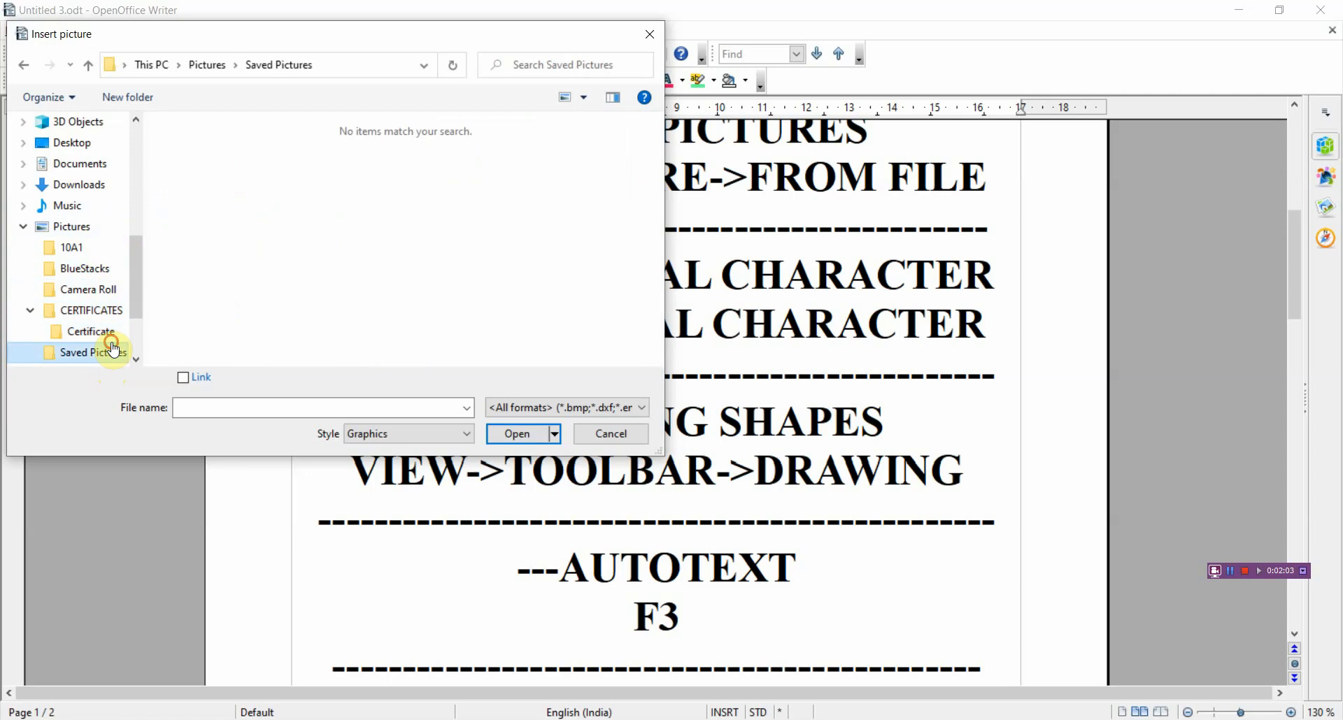
left_click(110, 352)
left_click(111, 333)
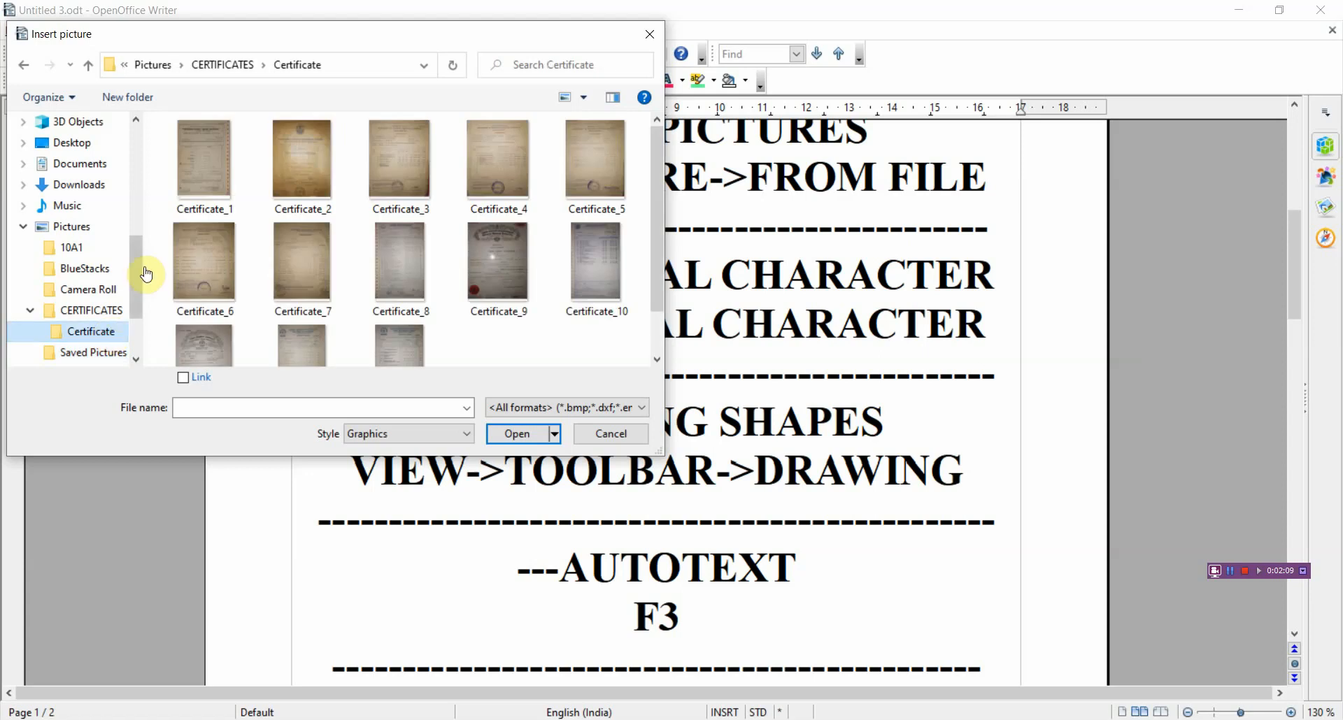
left_click(215, 175)
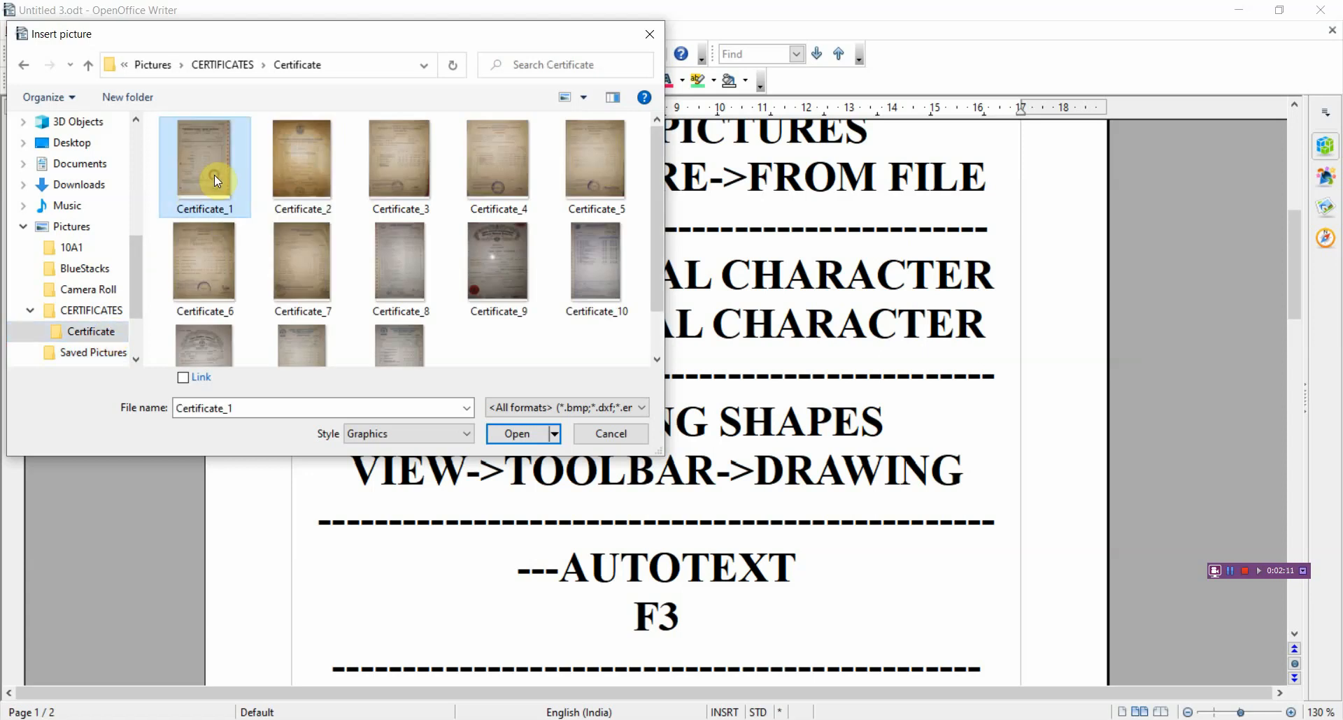
left_click(491, 275)
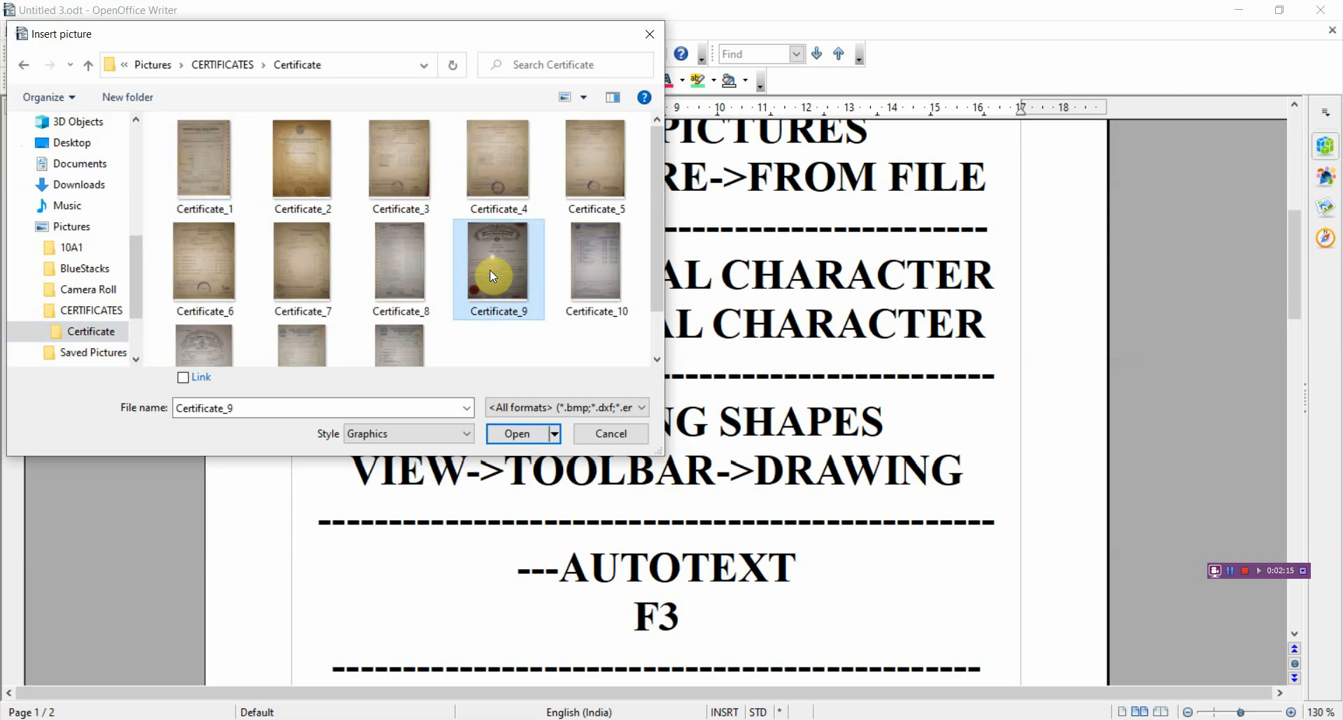
left_click(523, 434)
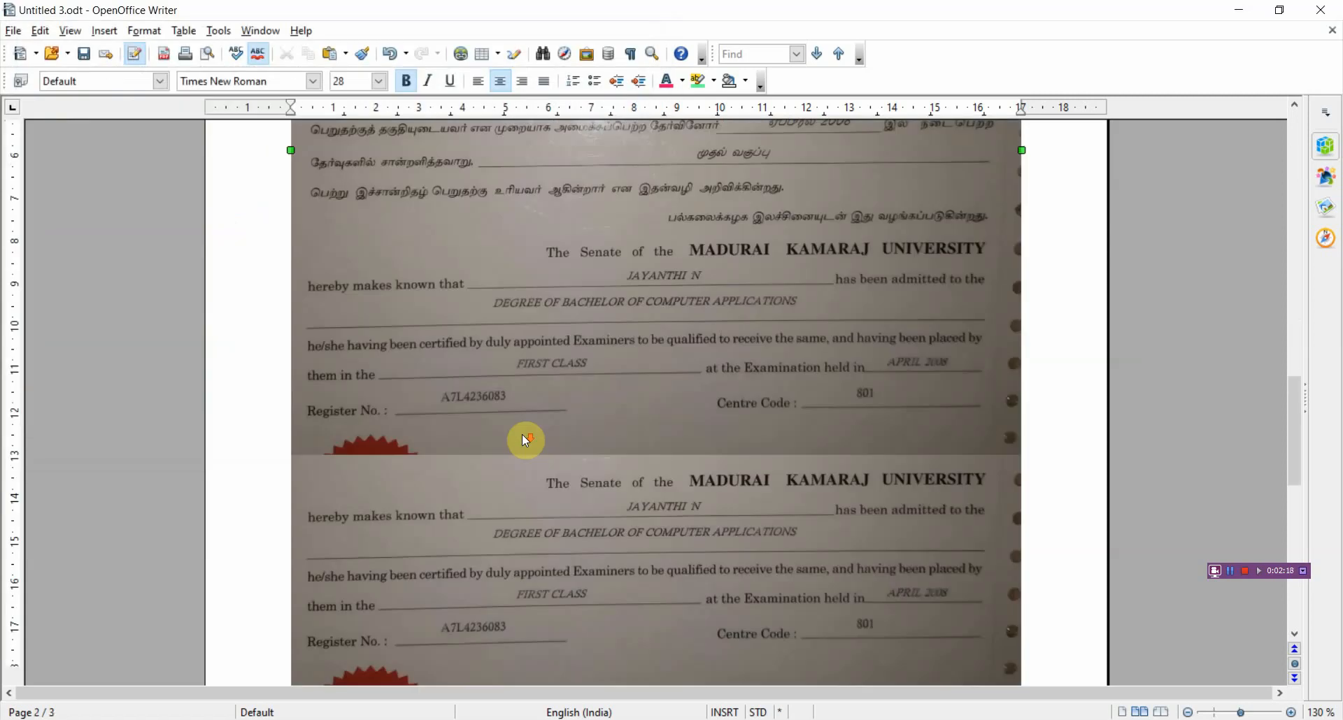
Delete the inserted certificate picture from page 2
right_click(523, 436)
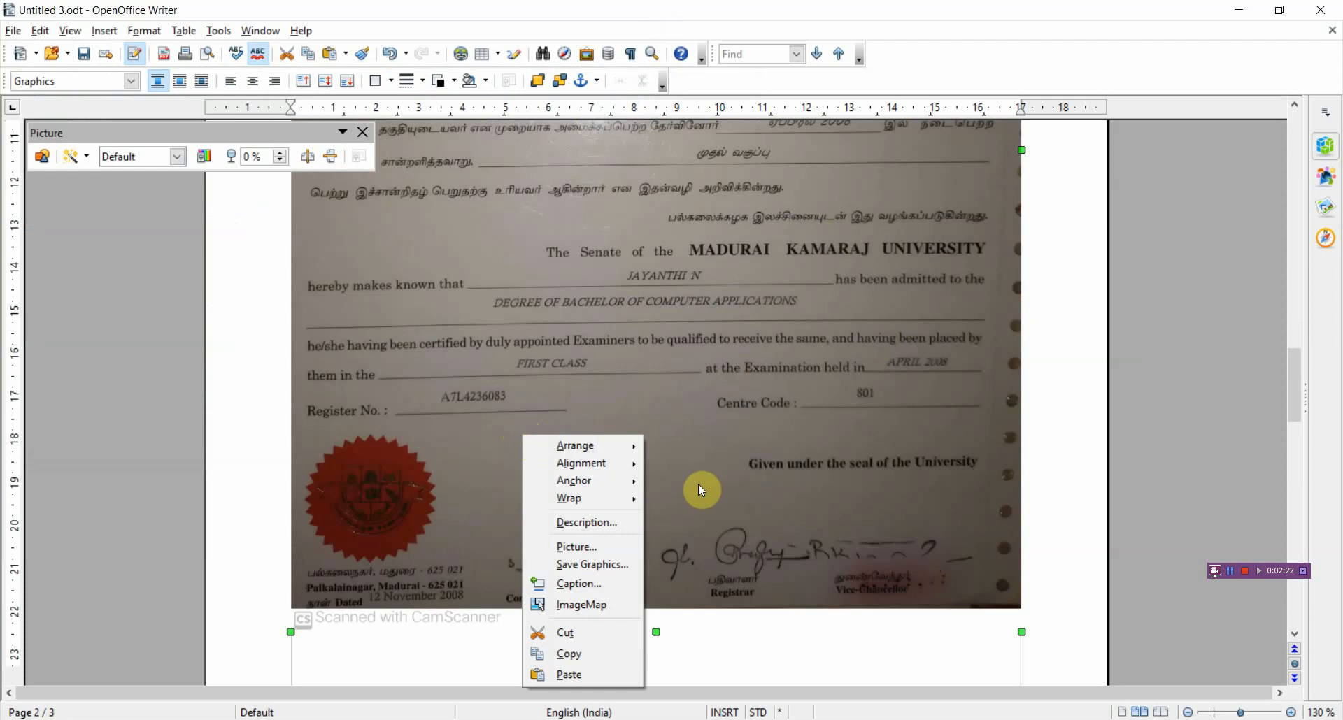
left_click(677, 347)
scroll(677, 347, "up", 2)
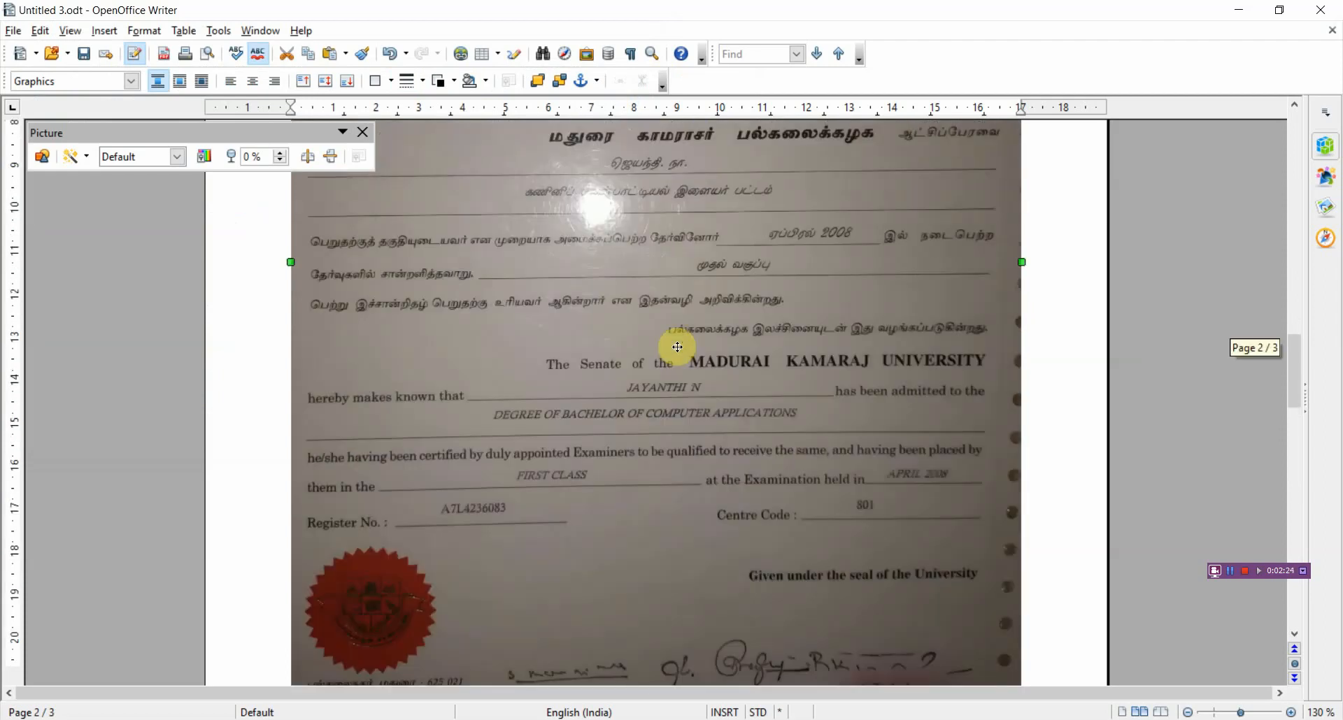
scroll(677, 347, "up", 9)
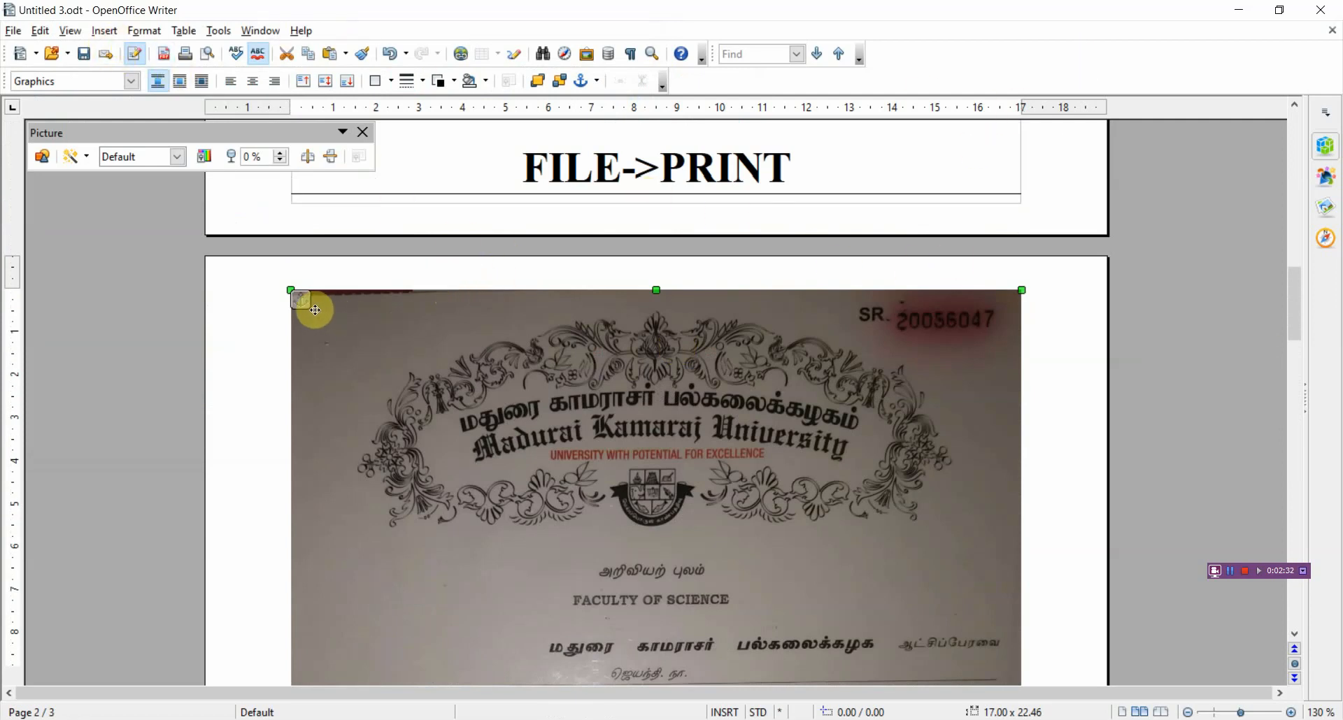
key("Delete")
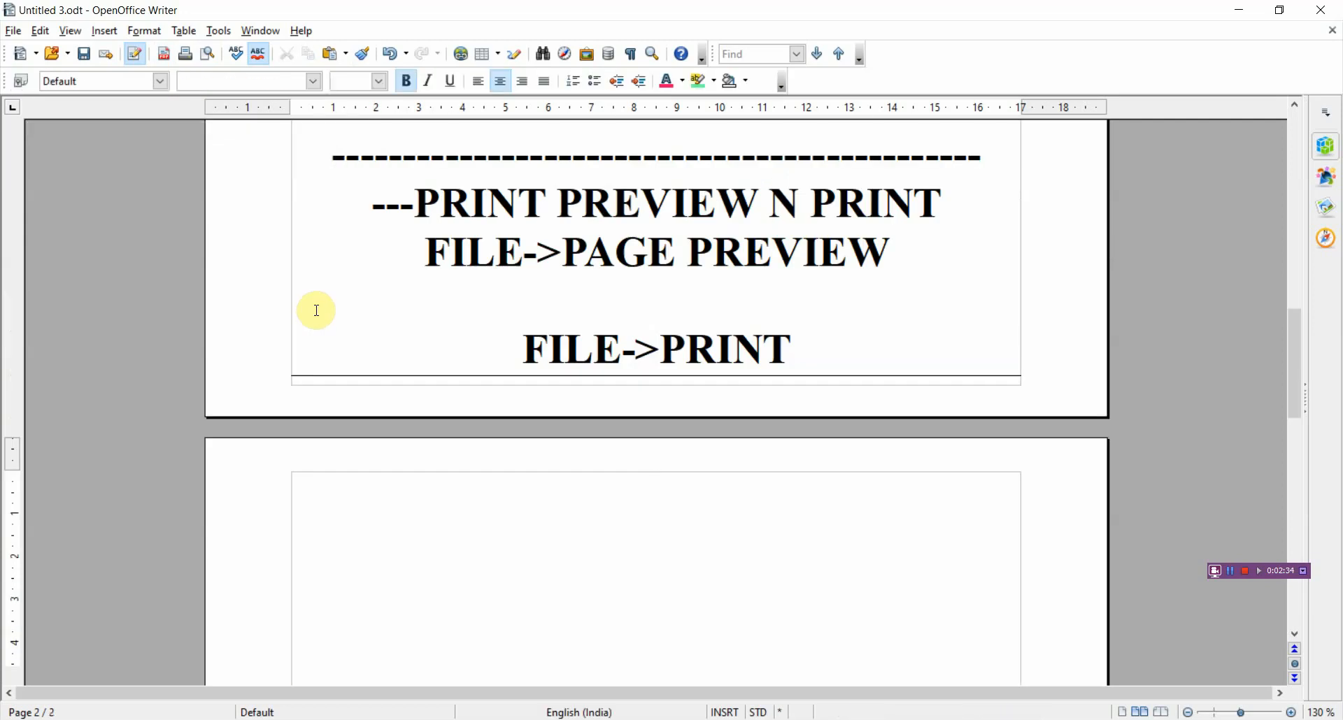
left_click(103, 31)
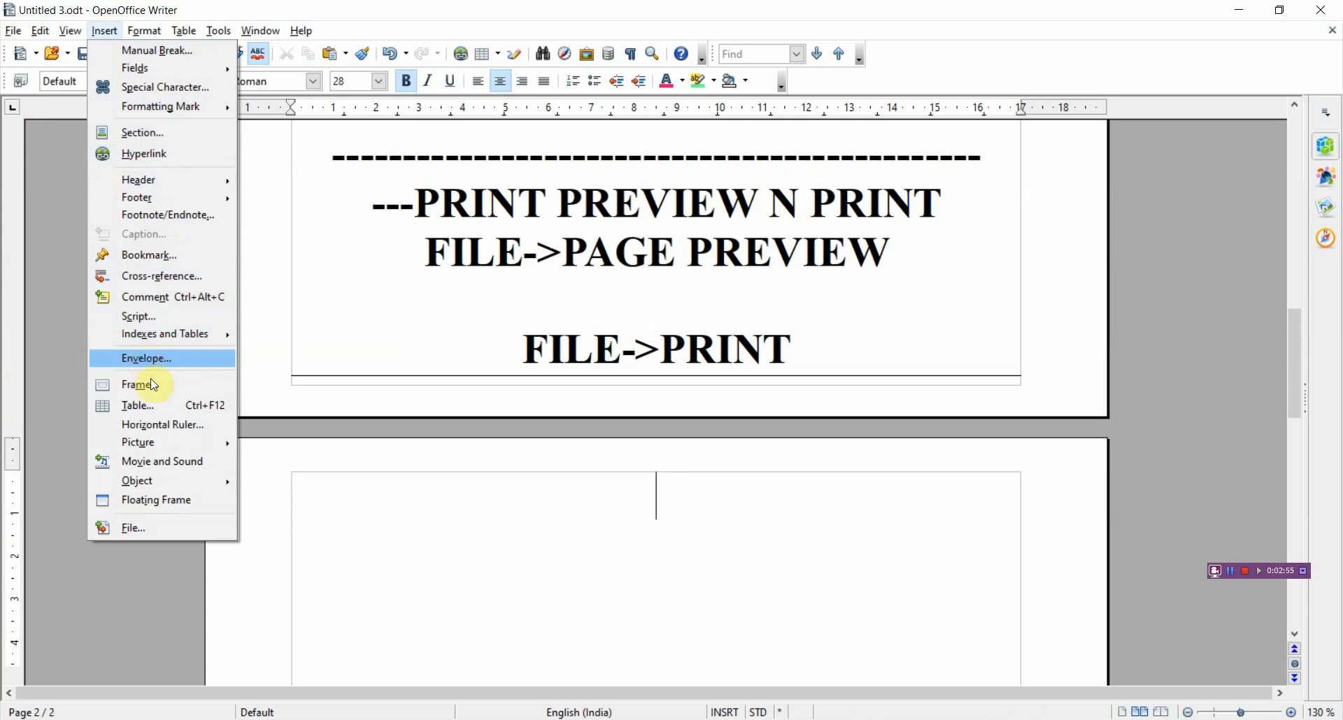
mouse_move(204, 442)
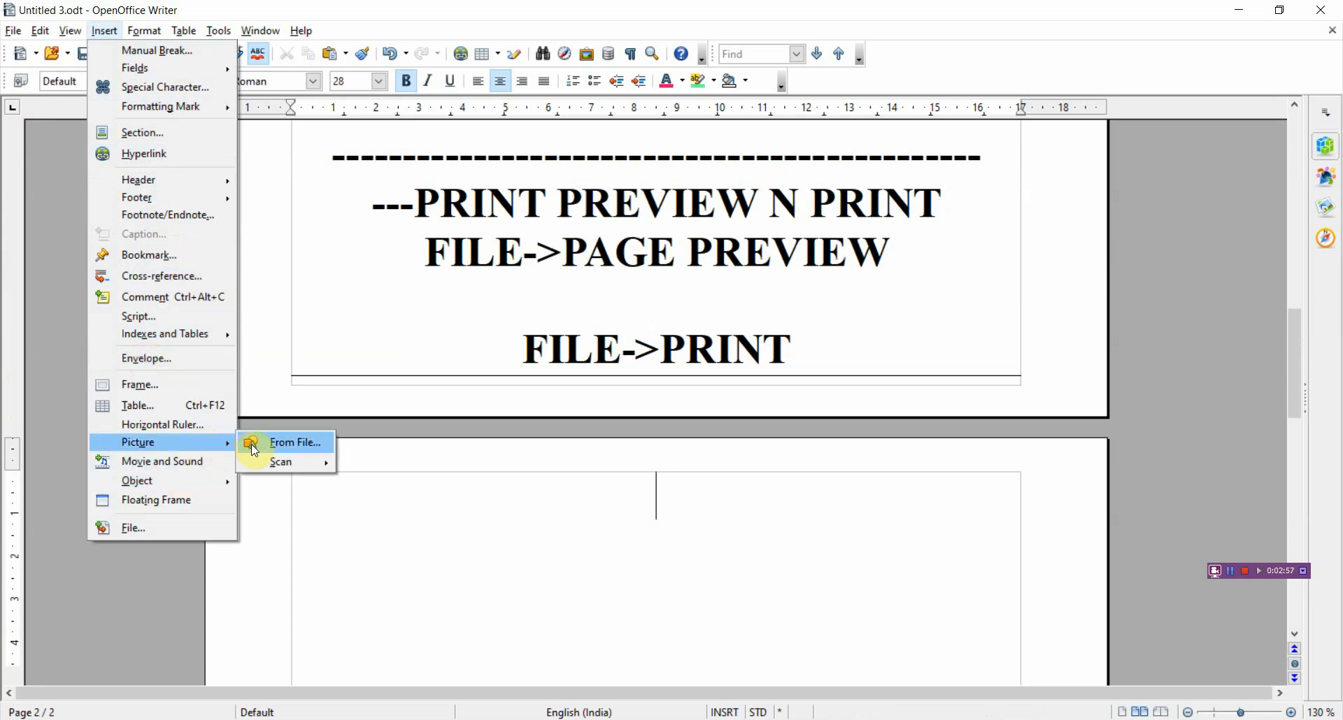
left_click(322, 444)
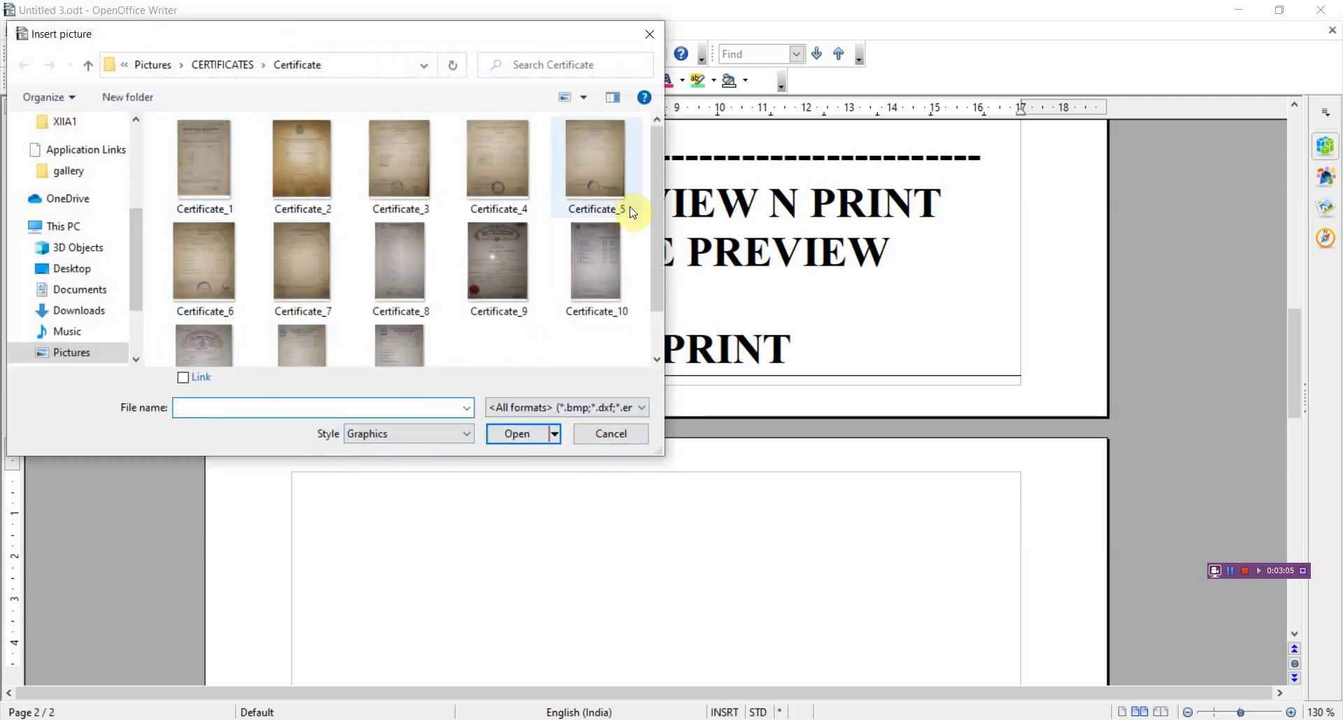
left_click(650, 37)
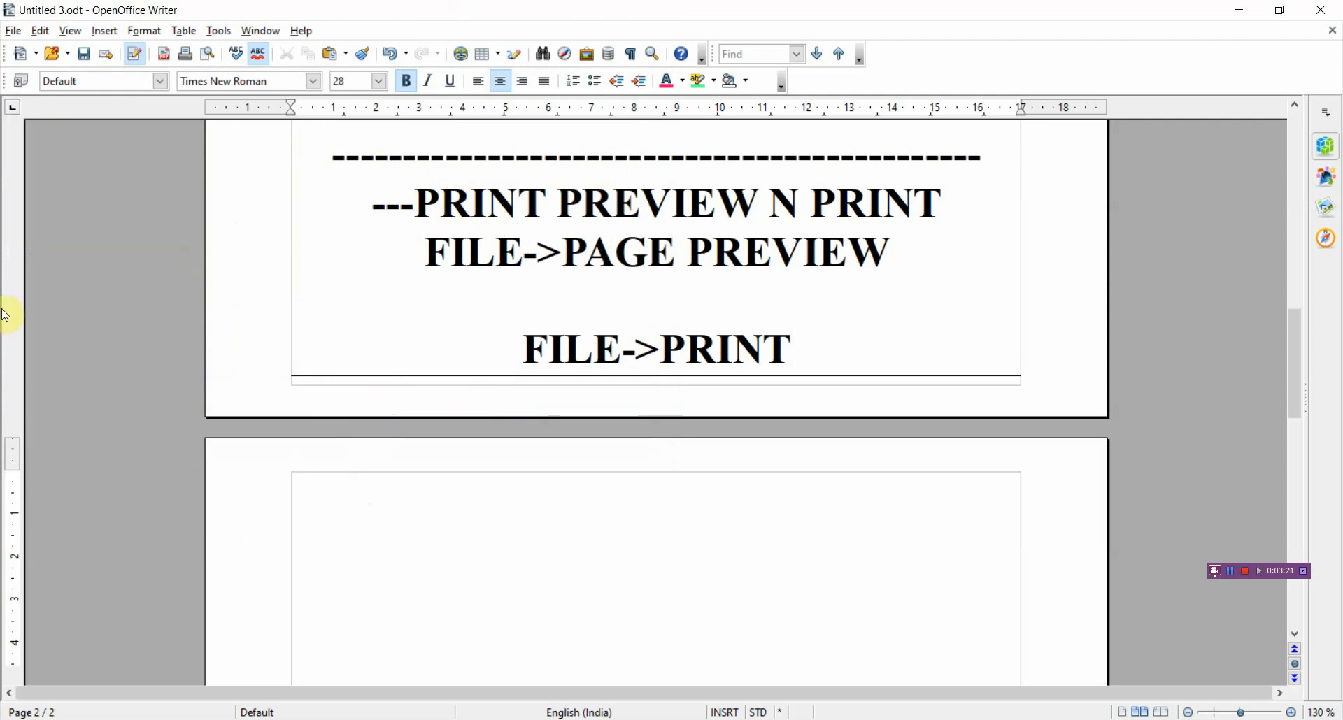
Insert the special character Œ (U+0152) from the Times New Roman Latin Extended-A subset on page 2
left_click(114, 35)
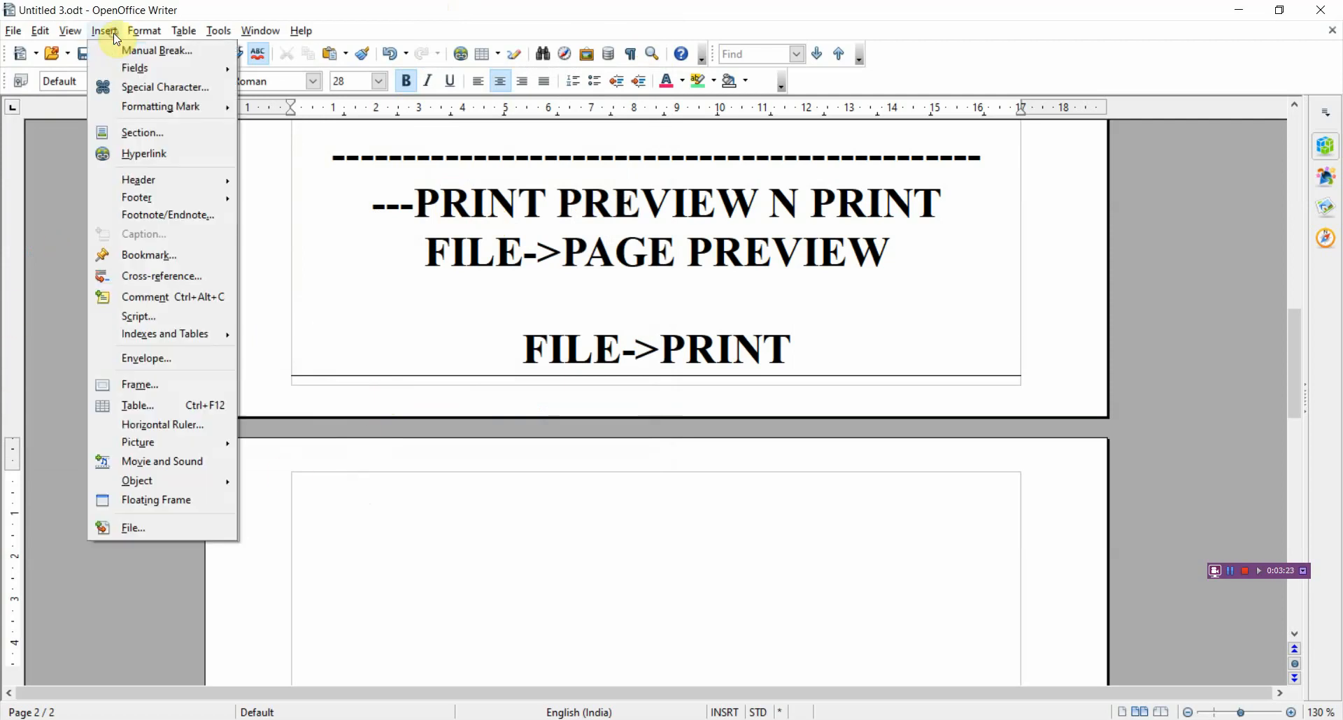
left_click(166, 91)
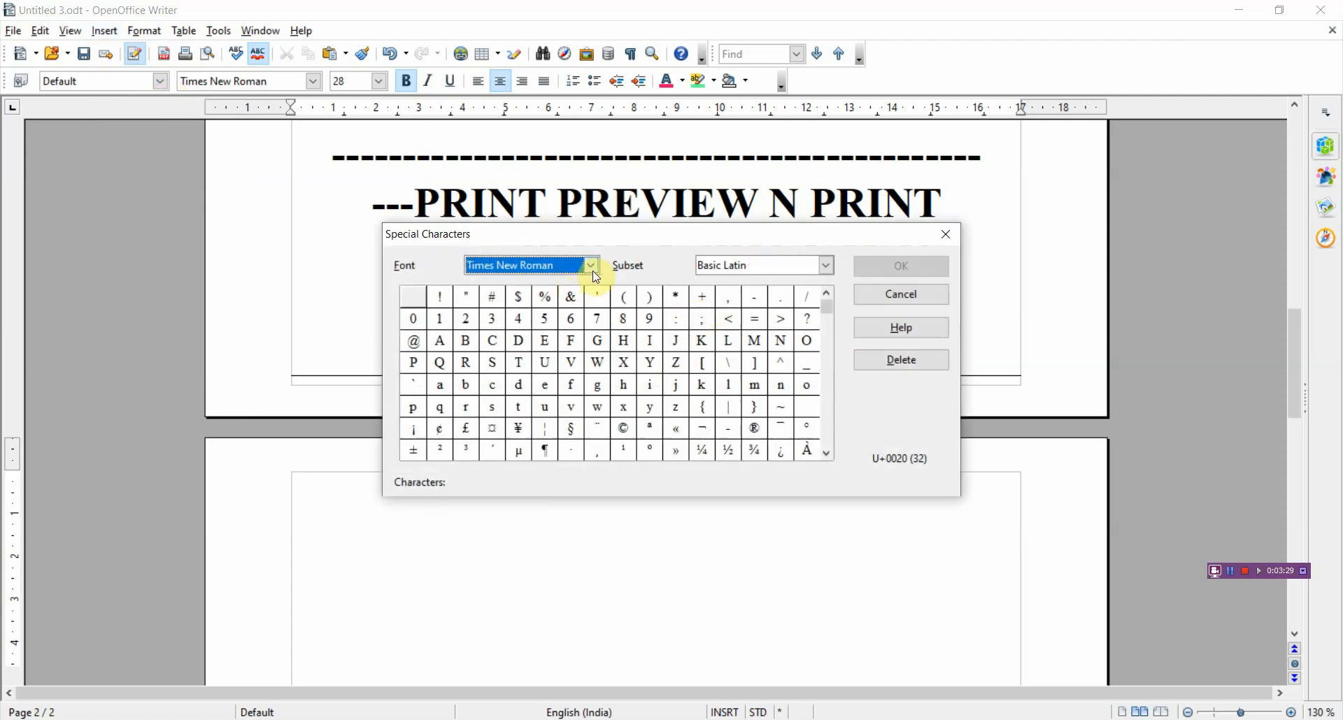
left_click(825, 265)
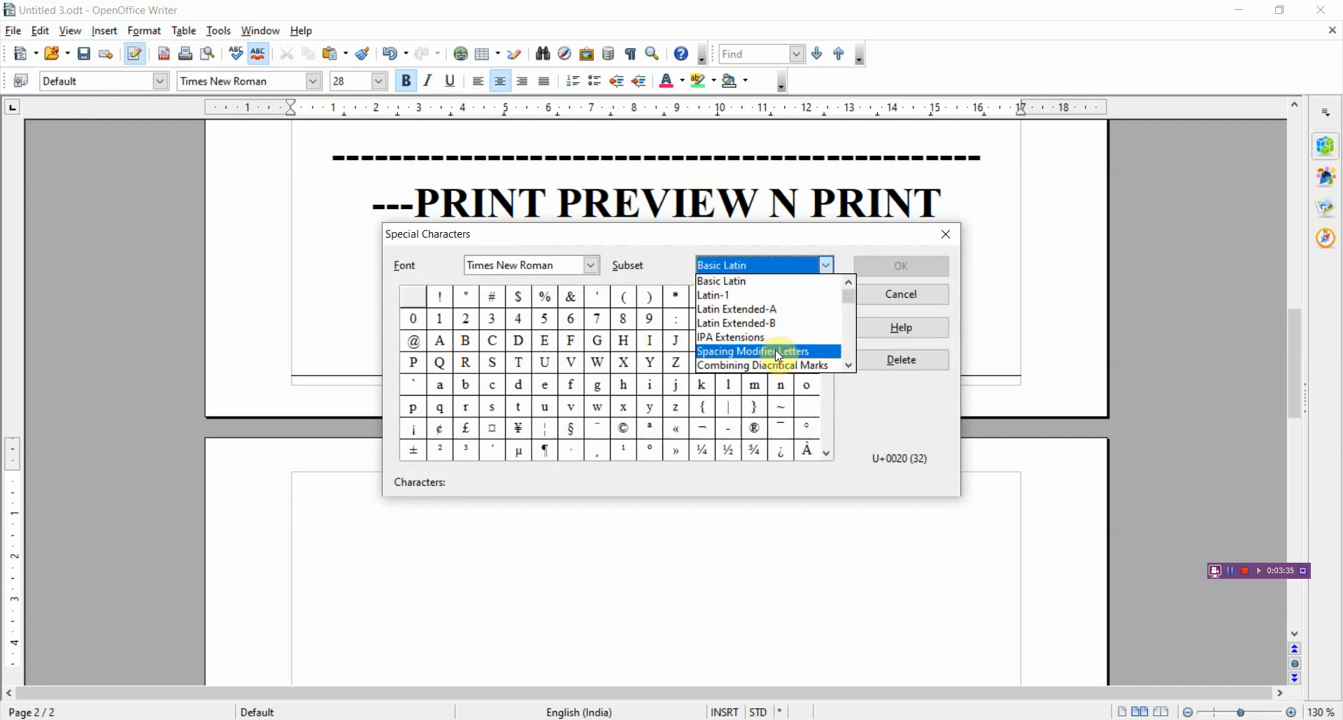
left_click(732, 310)
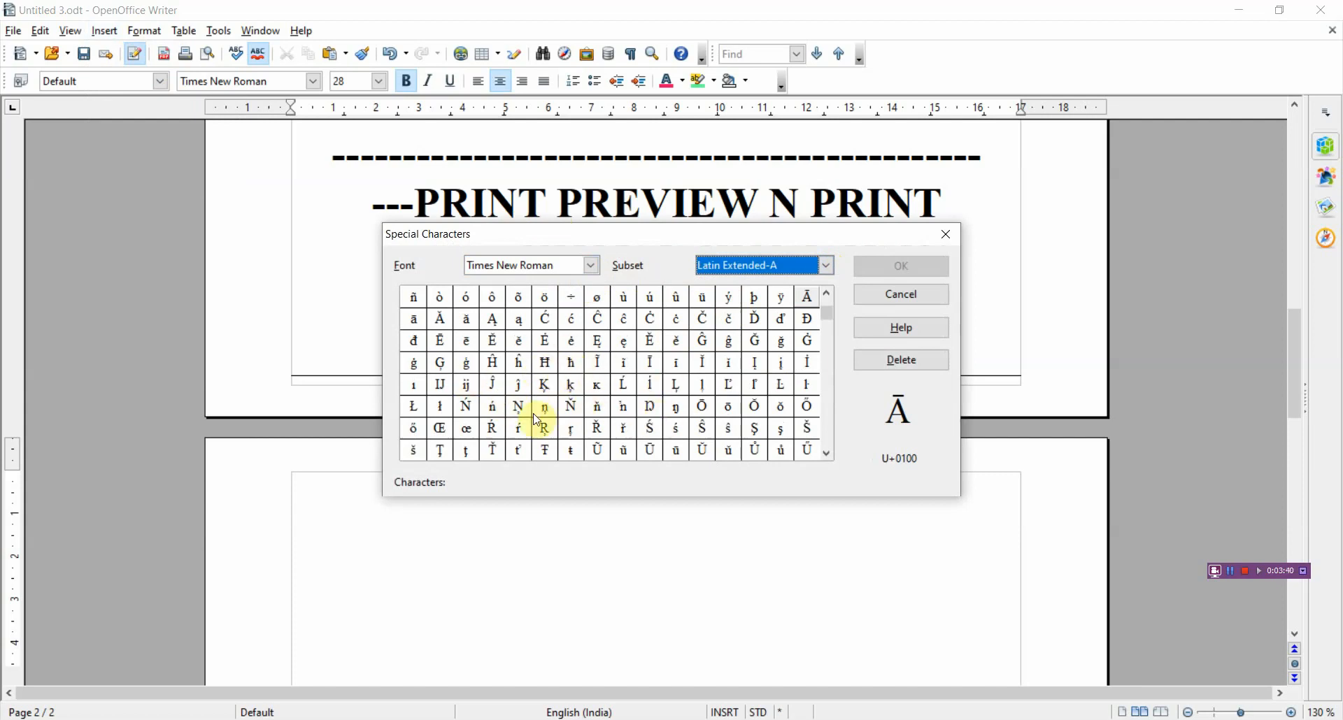
left_click(442, 428)
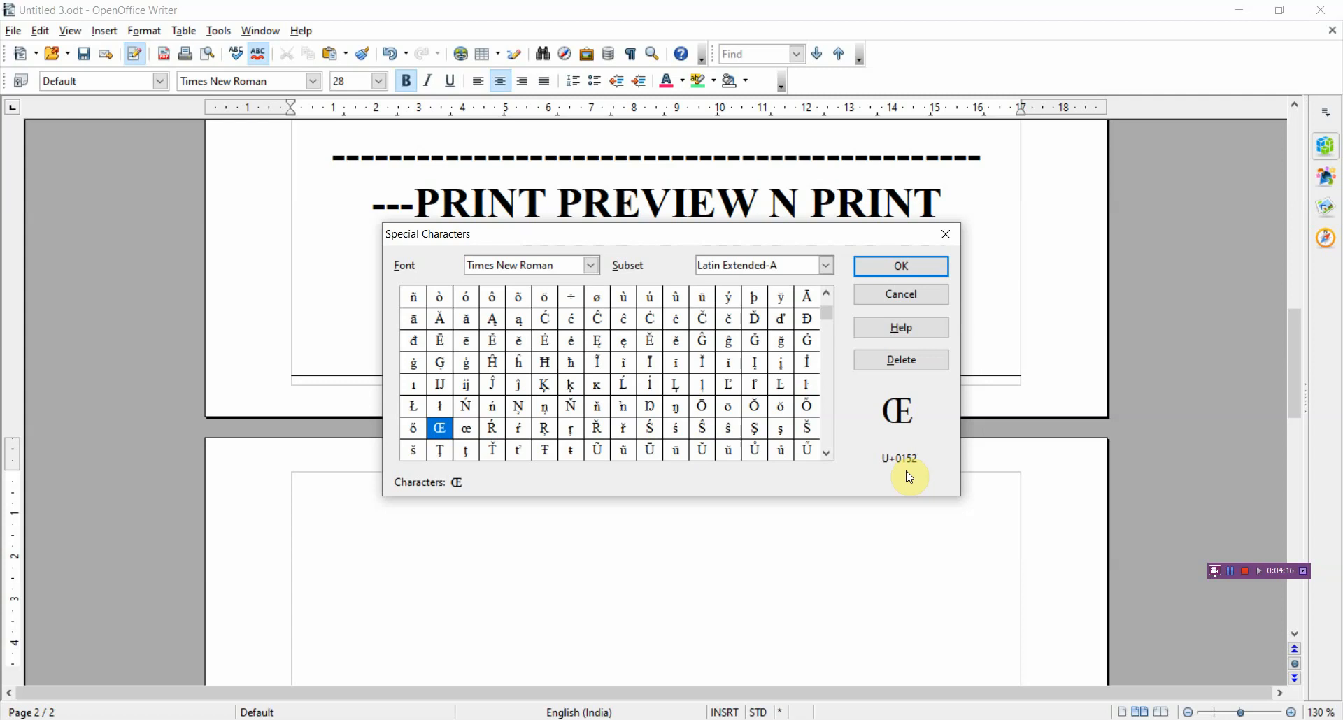
left_click(915, 273)
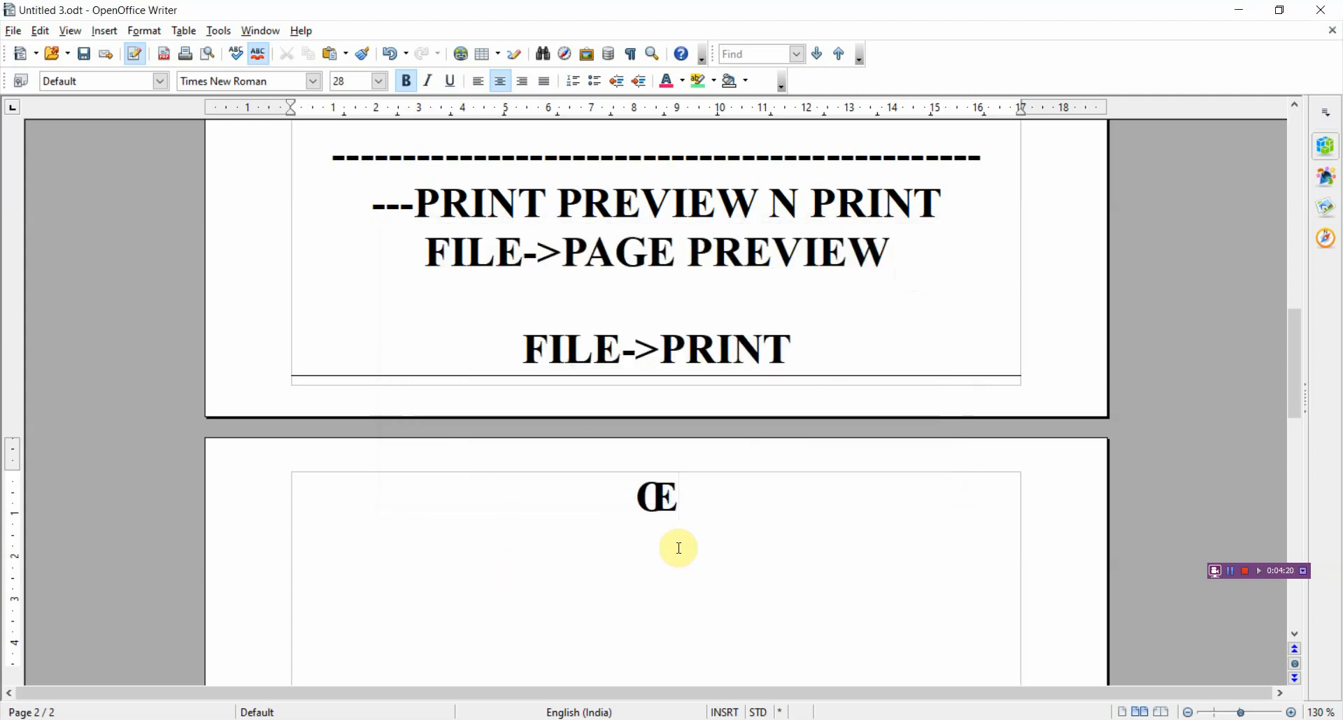
Insert the special character Ŋ (U+014A) from the Times New Roman Latin Extended-A subset after the Œ on page 2
left_click(105, 32)
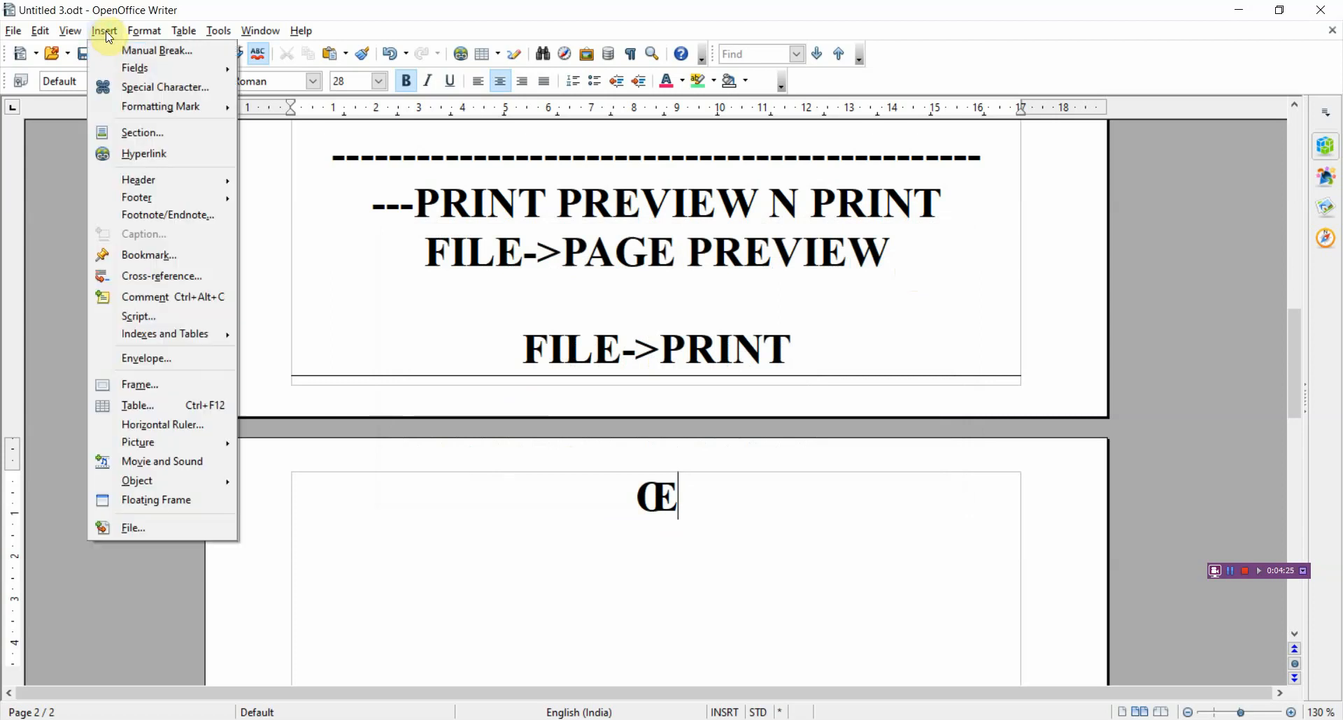
left_click(235, 86)
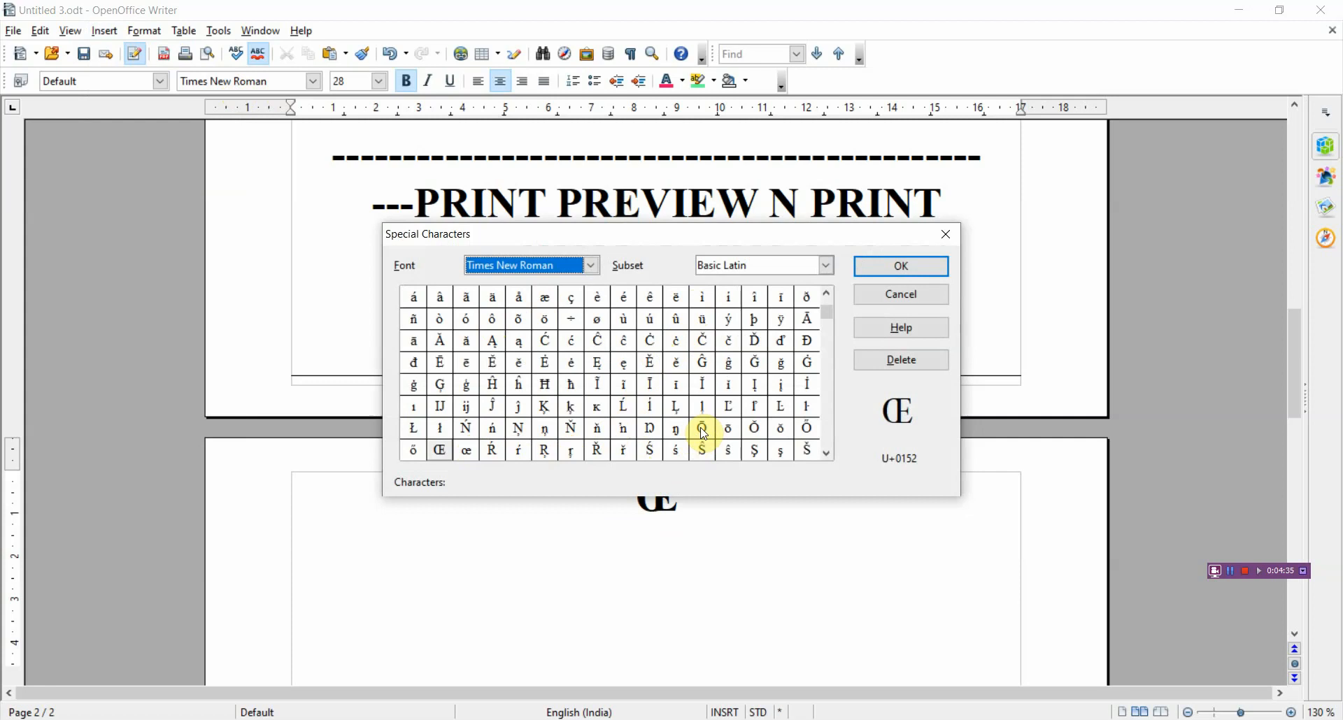
double_click(649, 429)
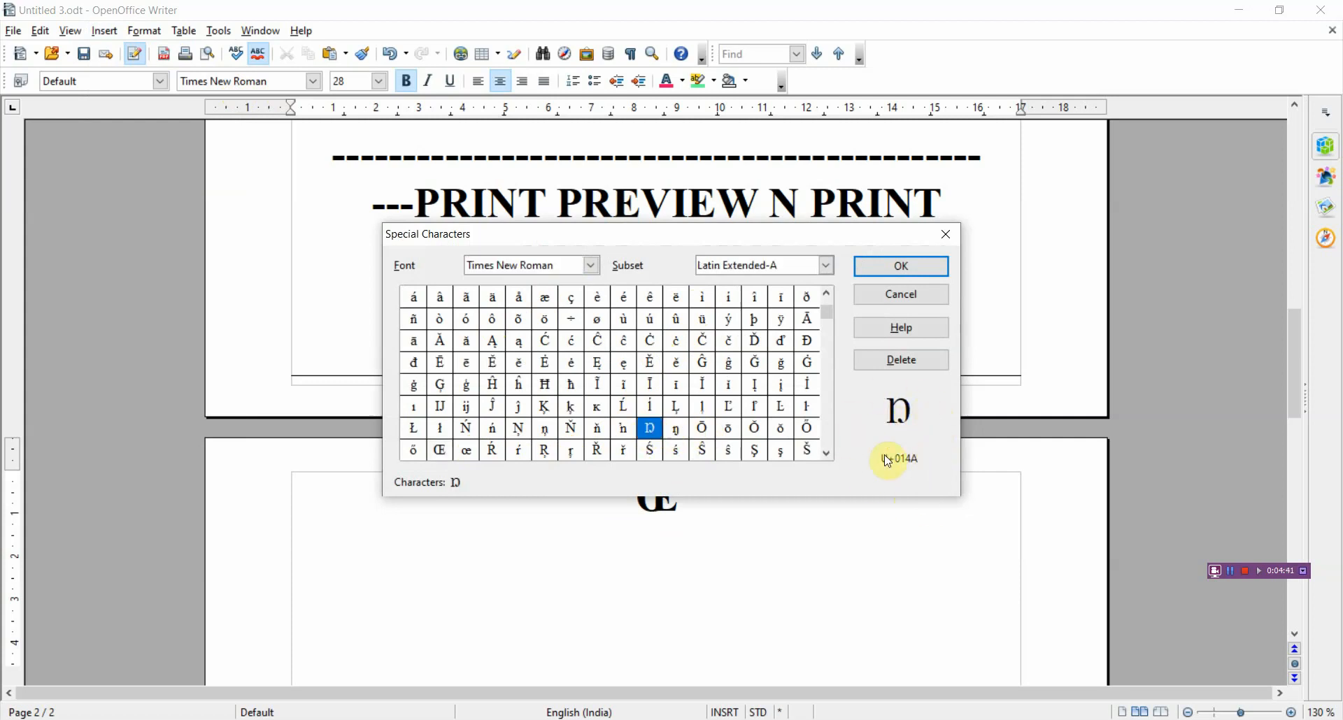
left_click(904, 267)
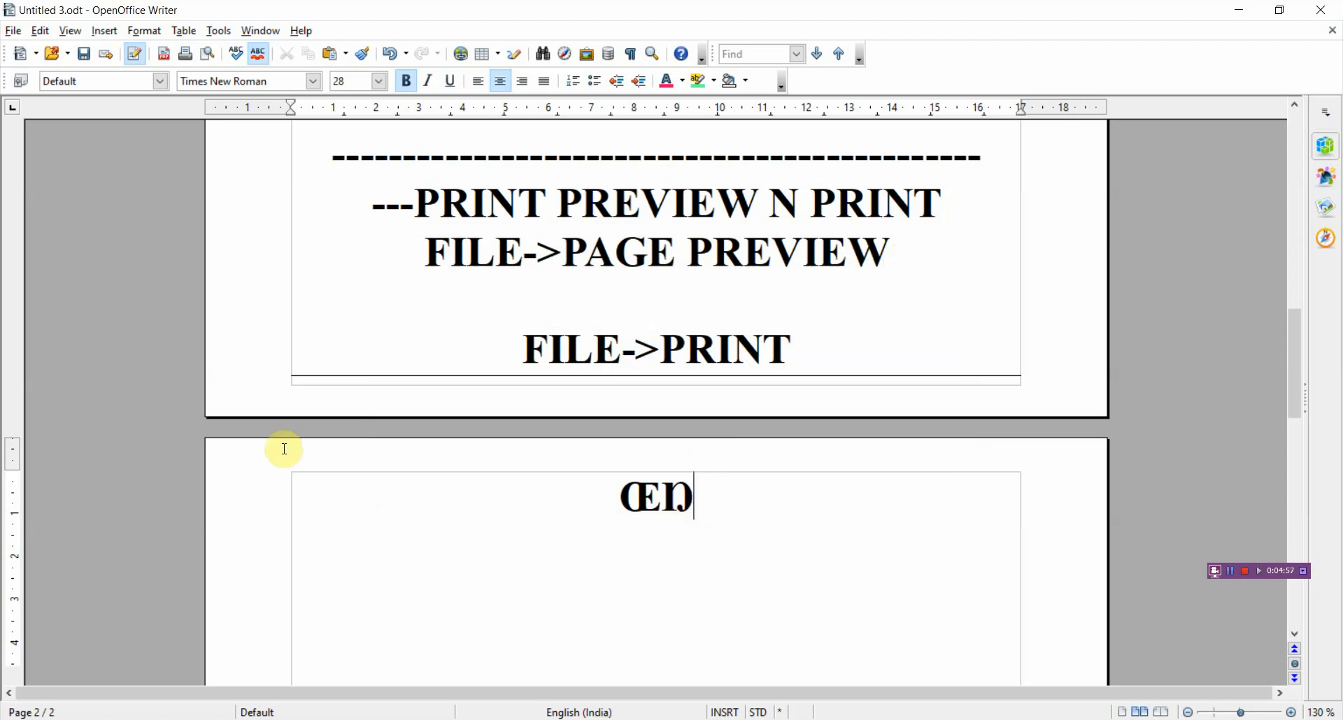
Show the Drawing toolbar and draw a horizontal double-headed block arrow about 3.5 by 1.3 cm below the special characters
left_click(74, 33)
mouse_move(195, 106)
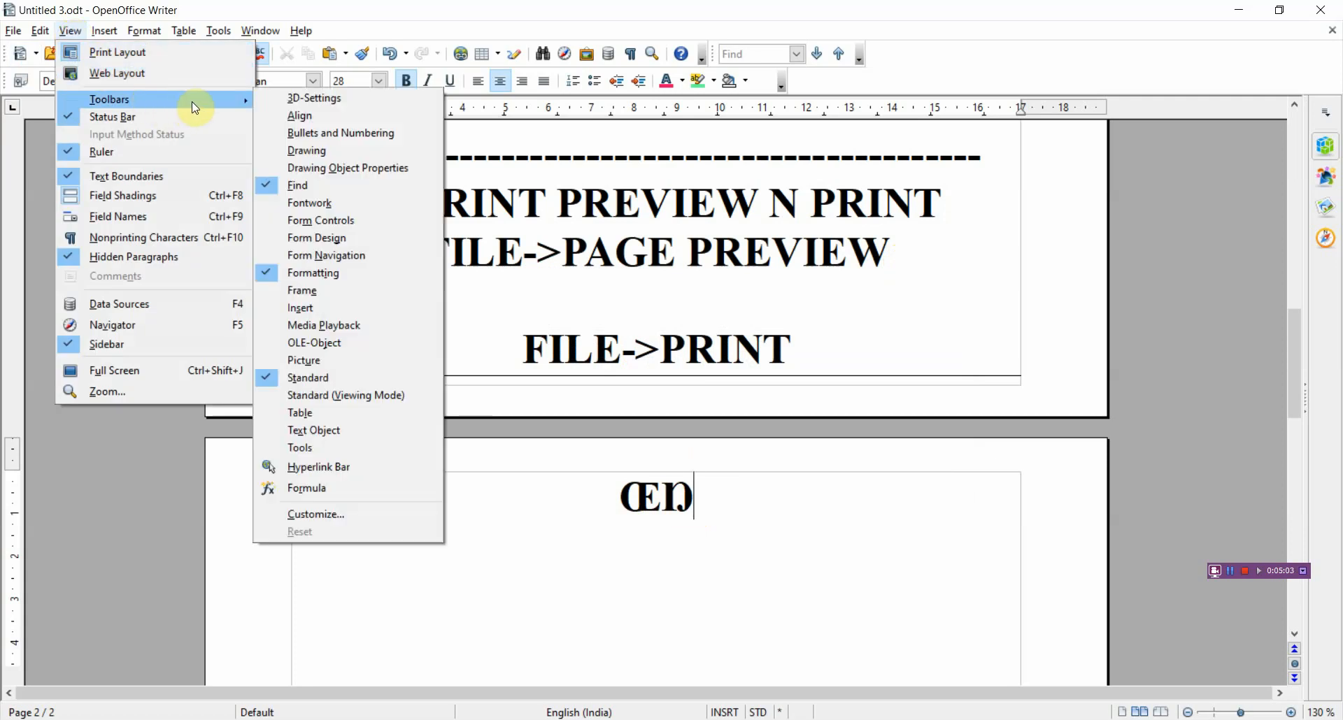
left_click(319, 149)
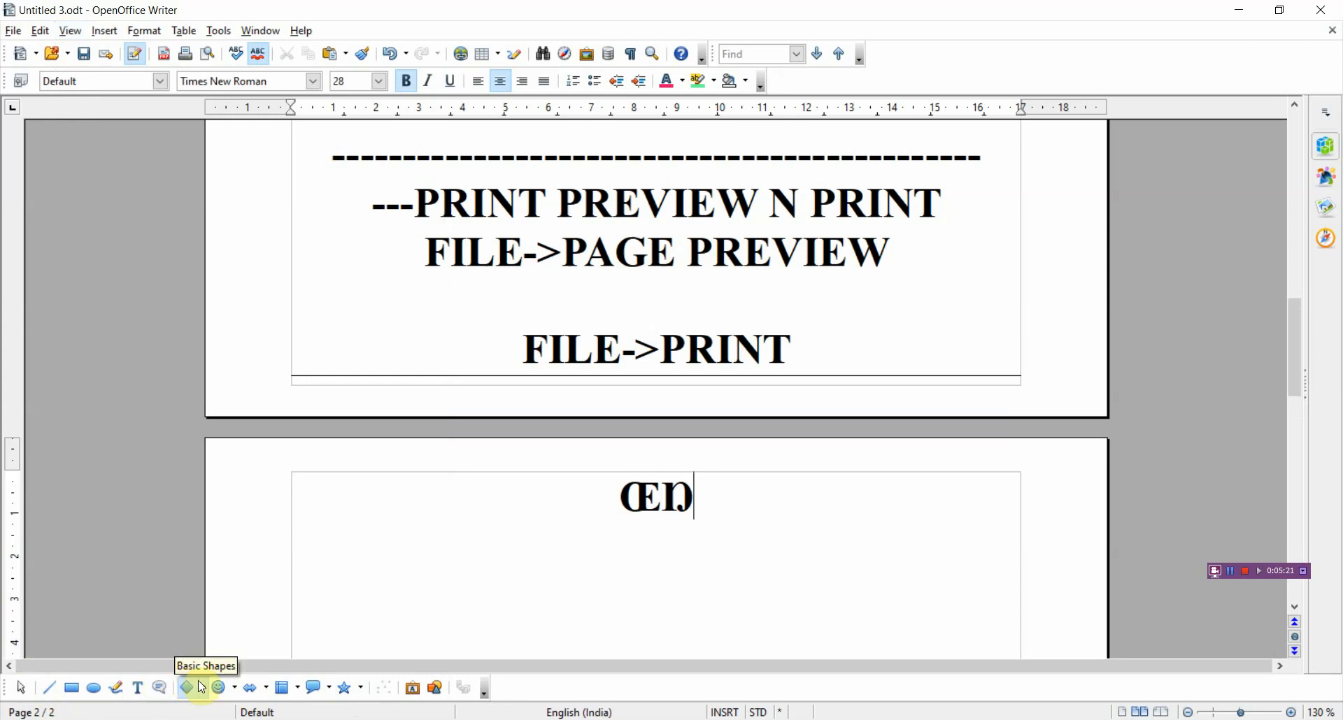
left_click(244, 691)
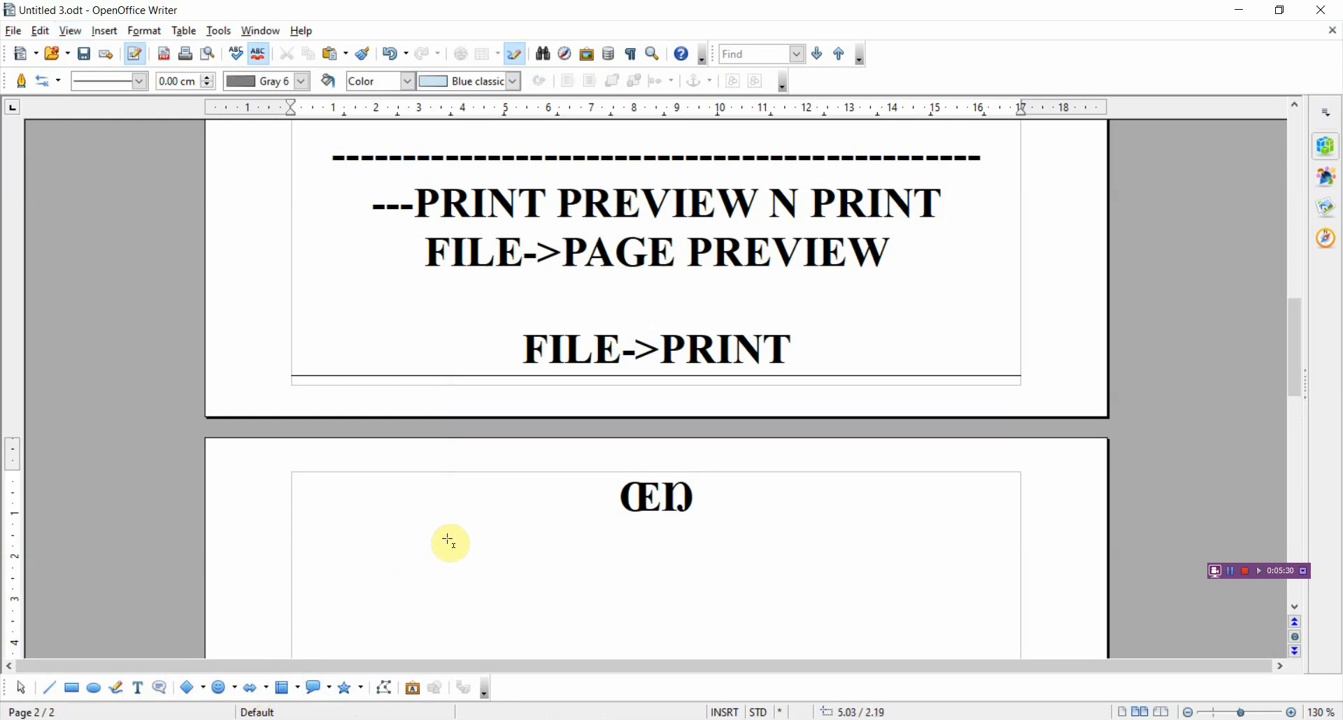
mouse_move(401, 552)
left_mouse_down()
mouse_move(489, 567)
mouse_move(551, 608)
left_mouse_up()
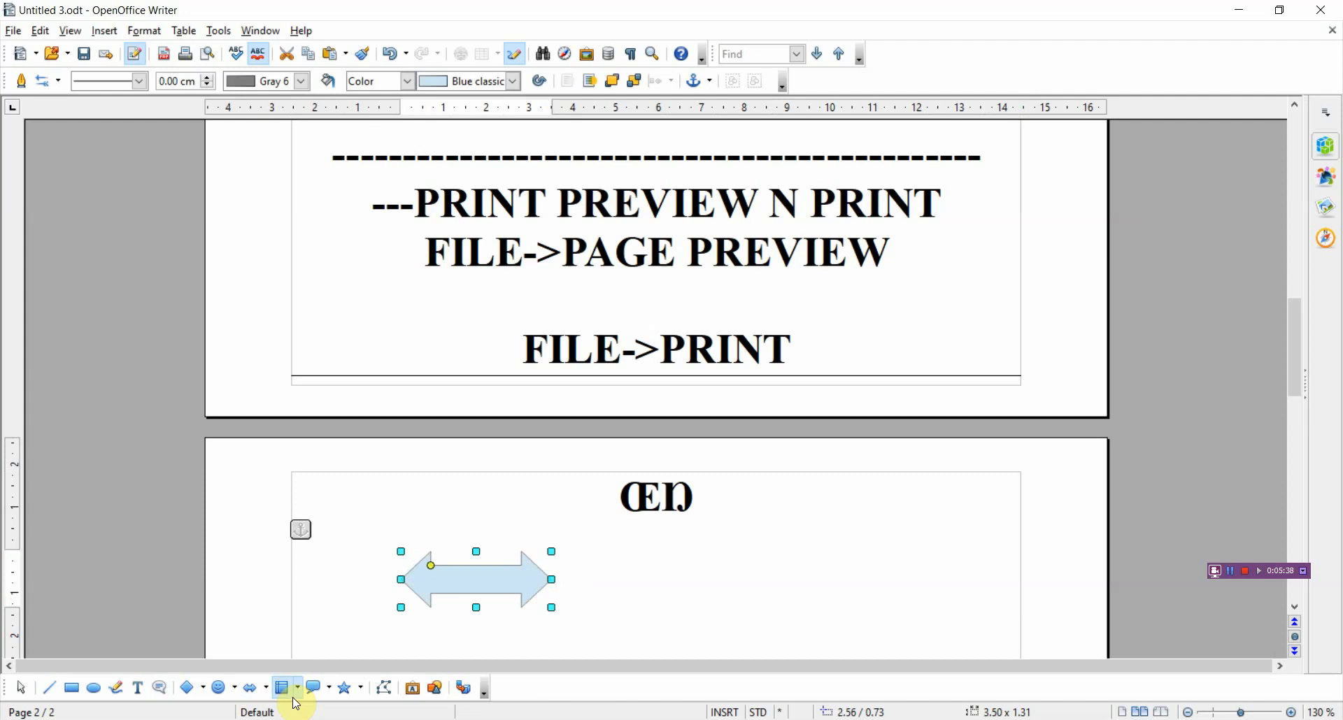
left_click(219, 693)
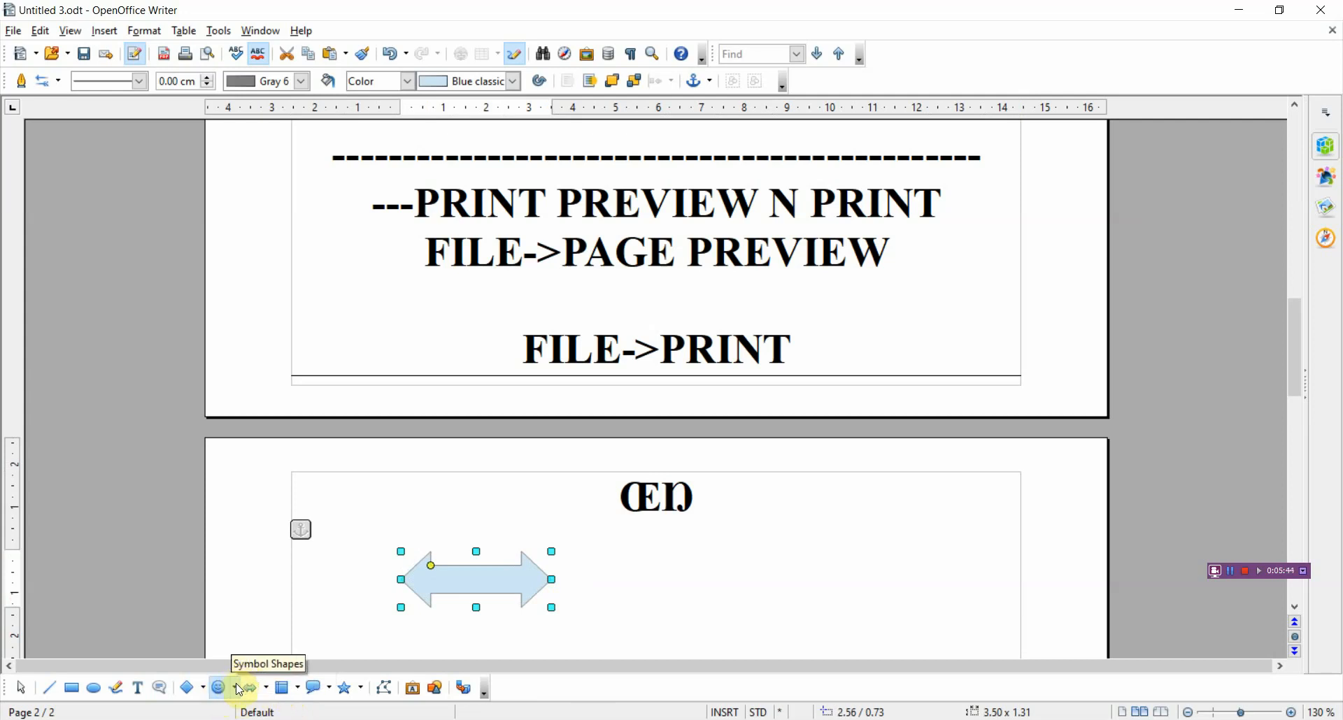
left_click(237, 690)
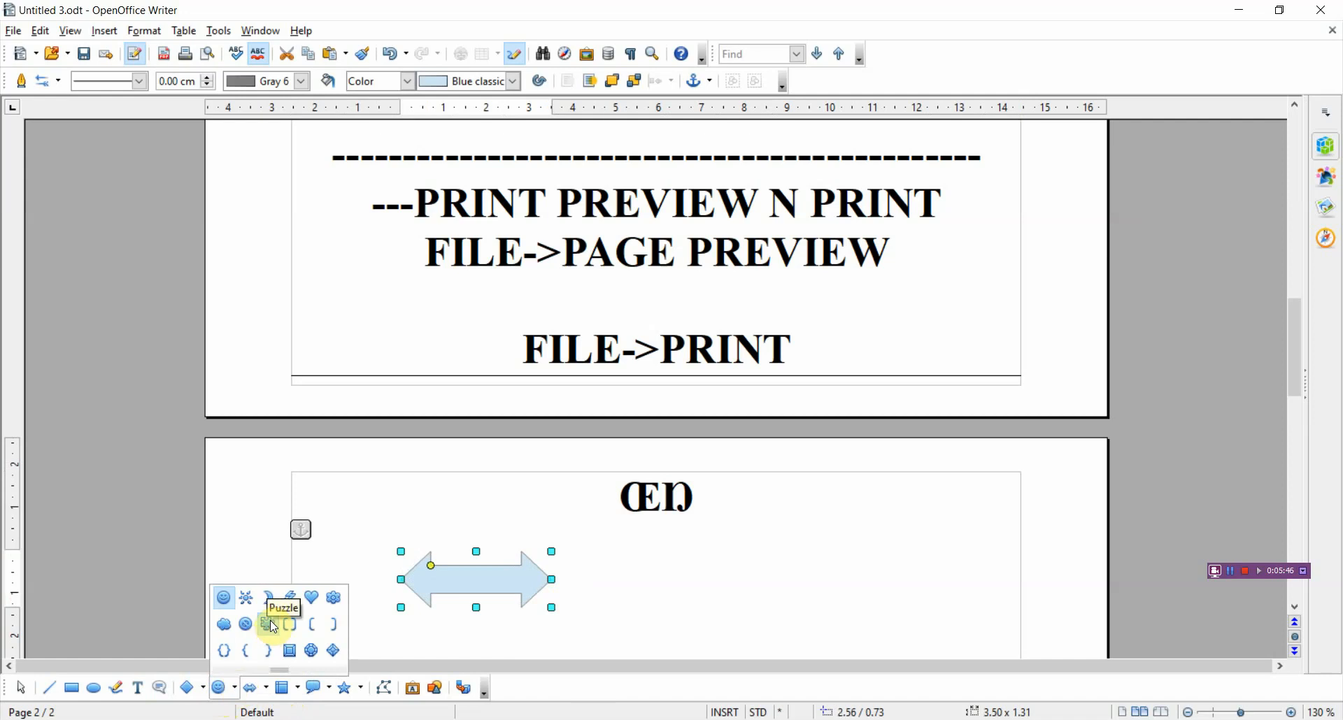
left_click(223, 598)
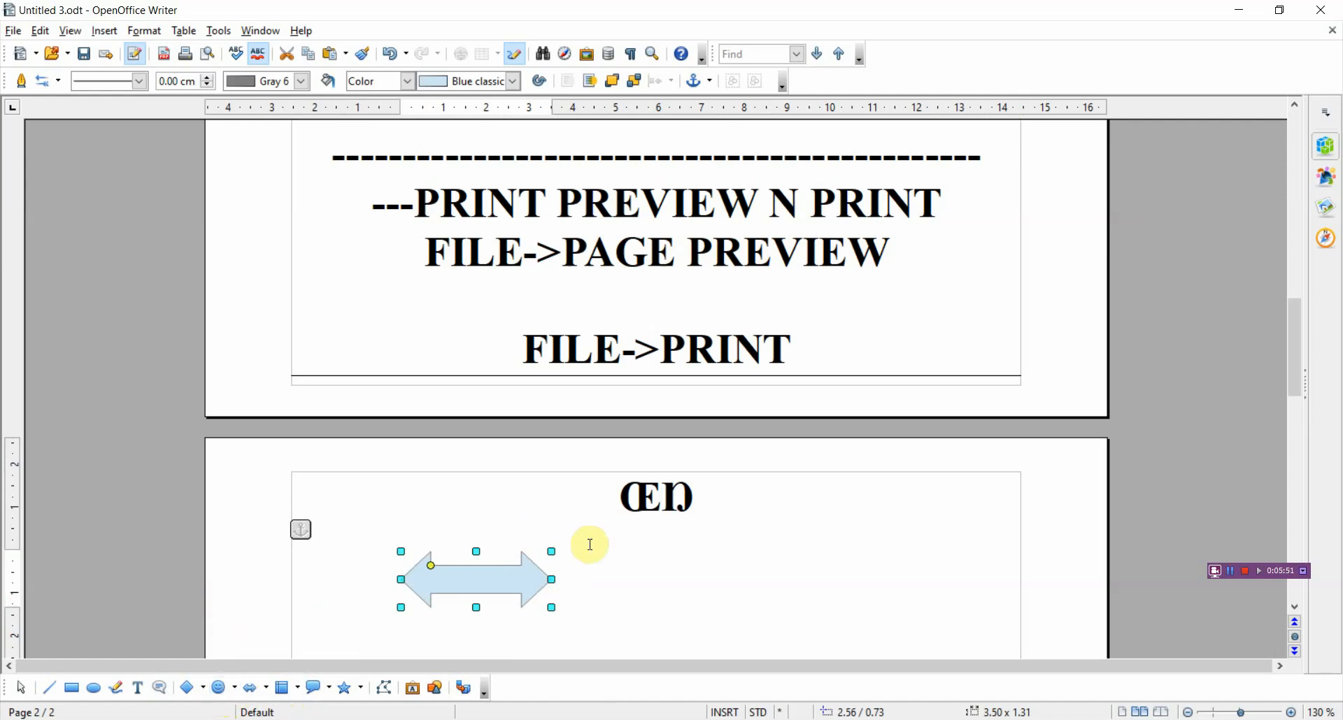
left_click(687, 549)
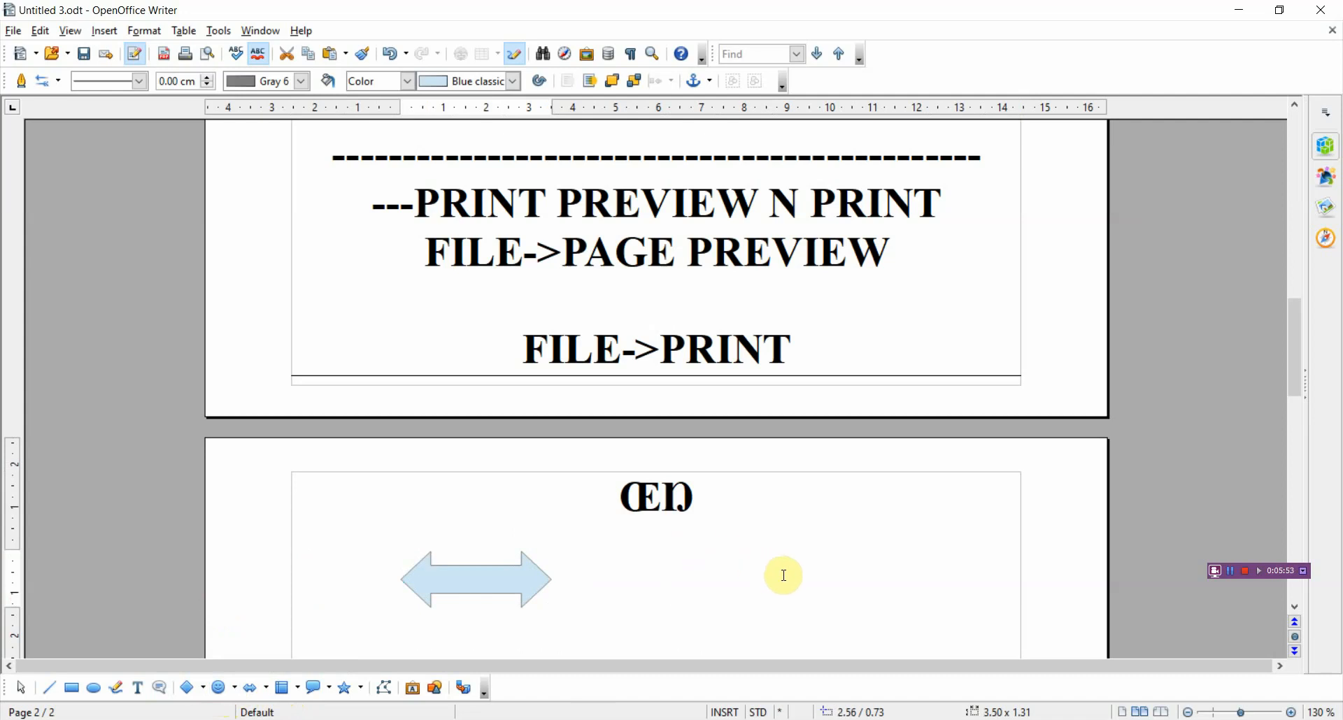
Draw a smiley face symbol shape about 3.9 by 3.1 cm below and to the right of the double arrow
left_click(629, 544)
scroll(628, 543, "down", 3)
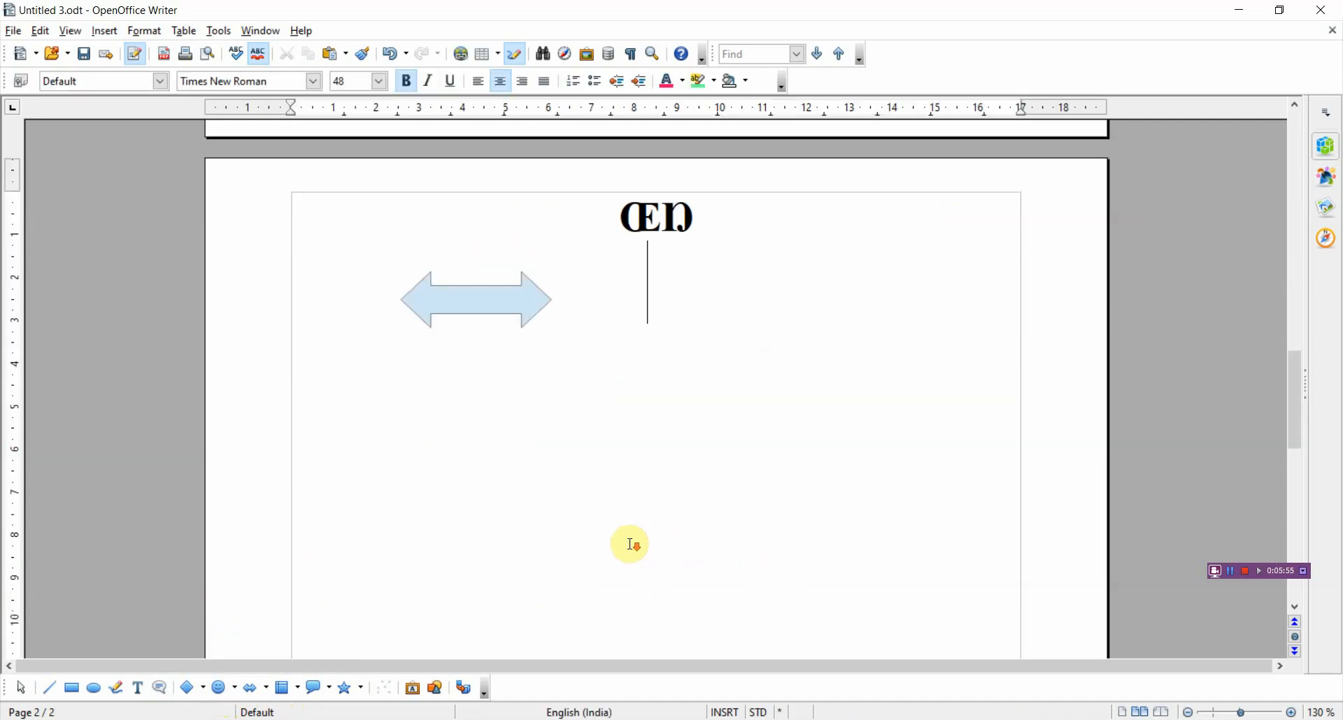
scroll(631, 544, "up", 1)
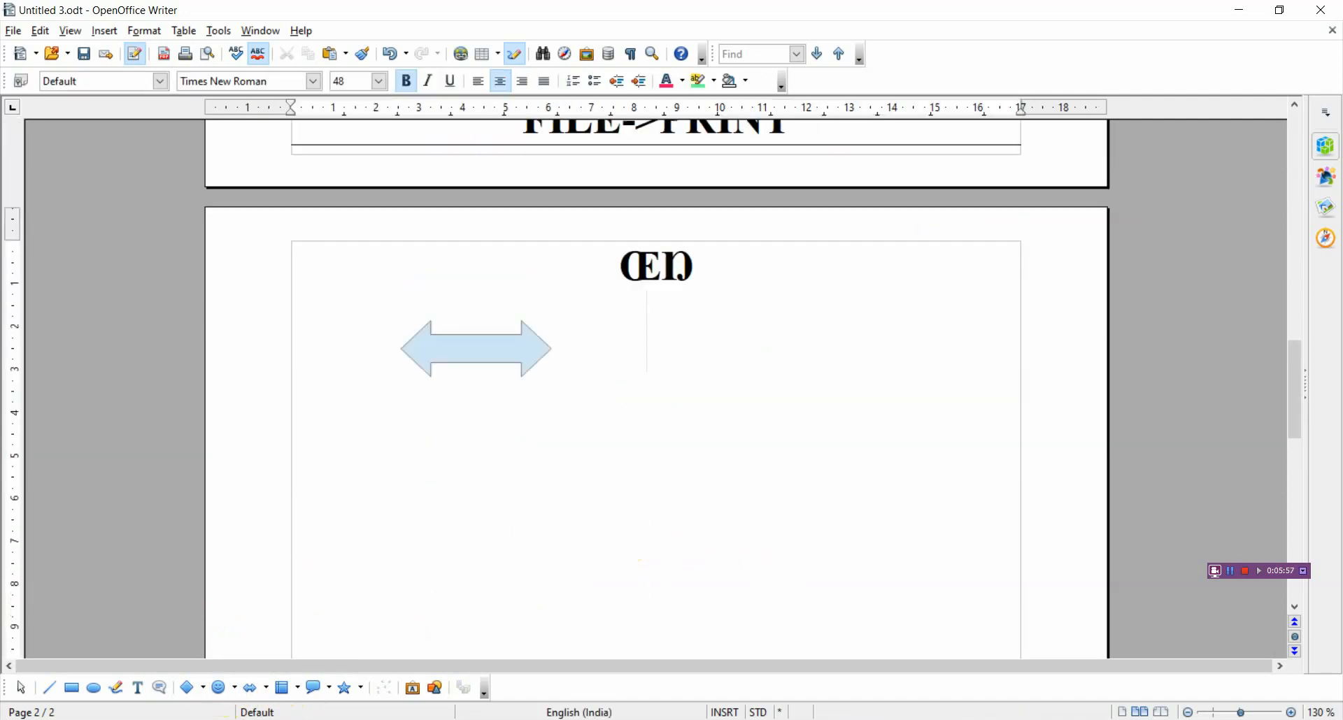
left_click(231, 691)
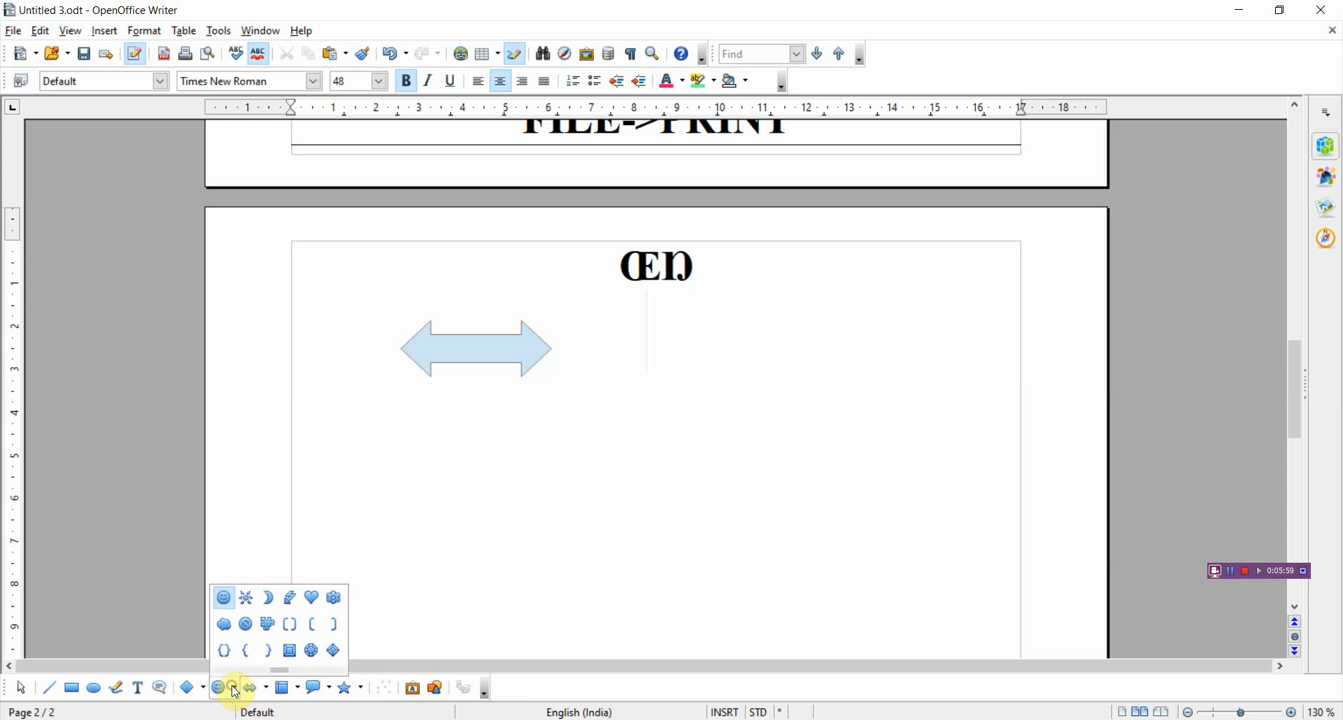
left_click(225, 598)
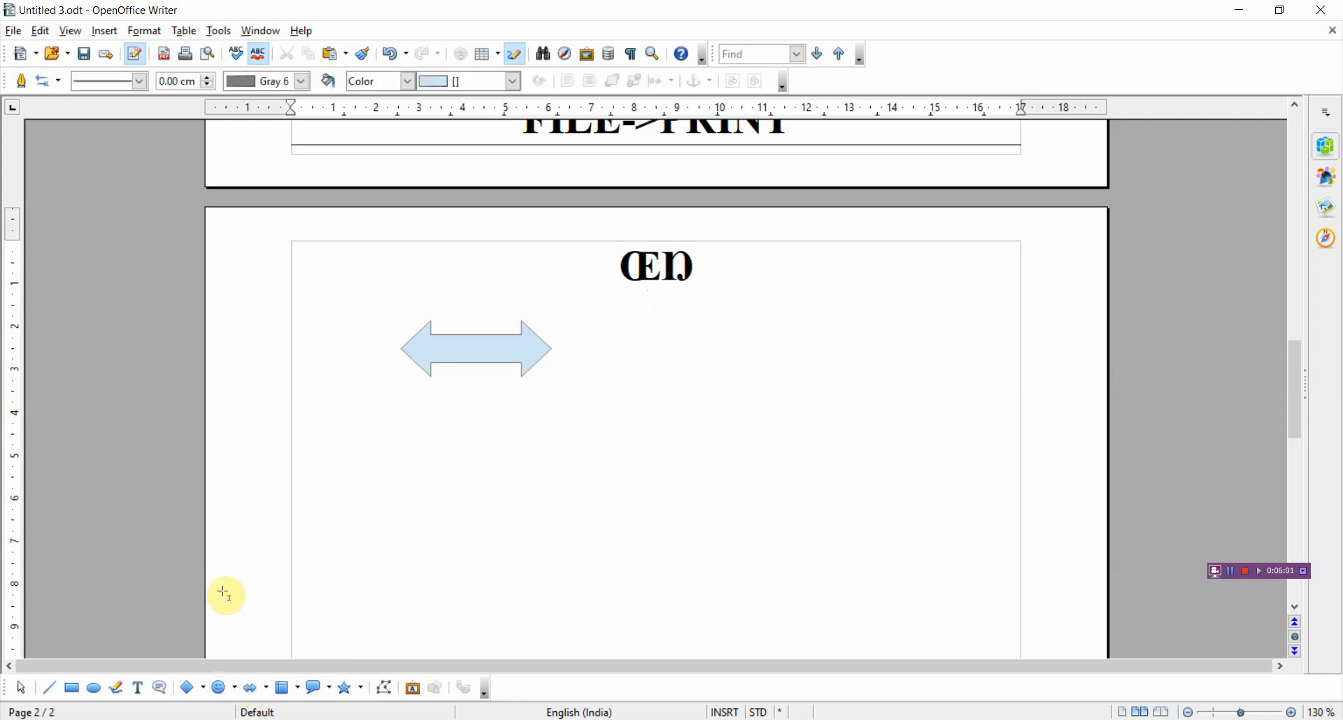
left_click_drag(616, 378, 782, 514)
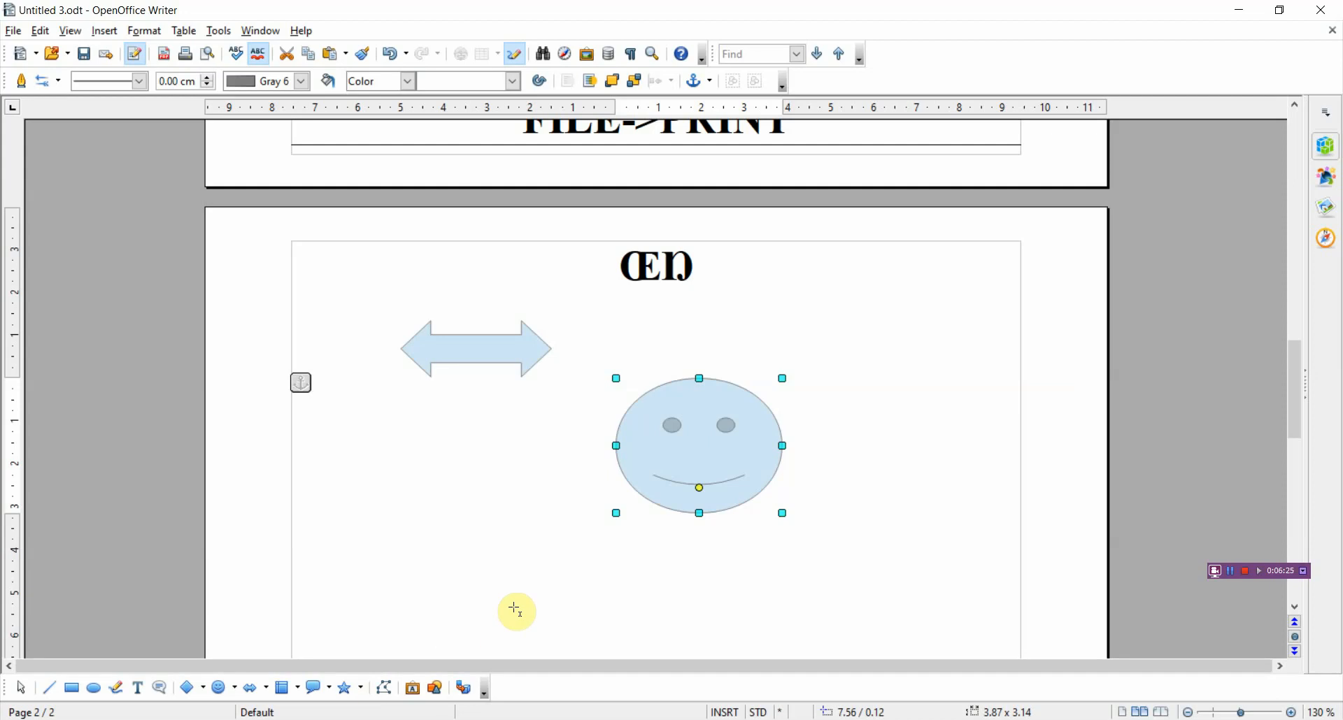
Enter the letter C inside the smiley face and start the page text behind it with CR
type("C")
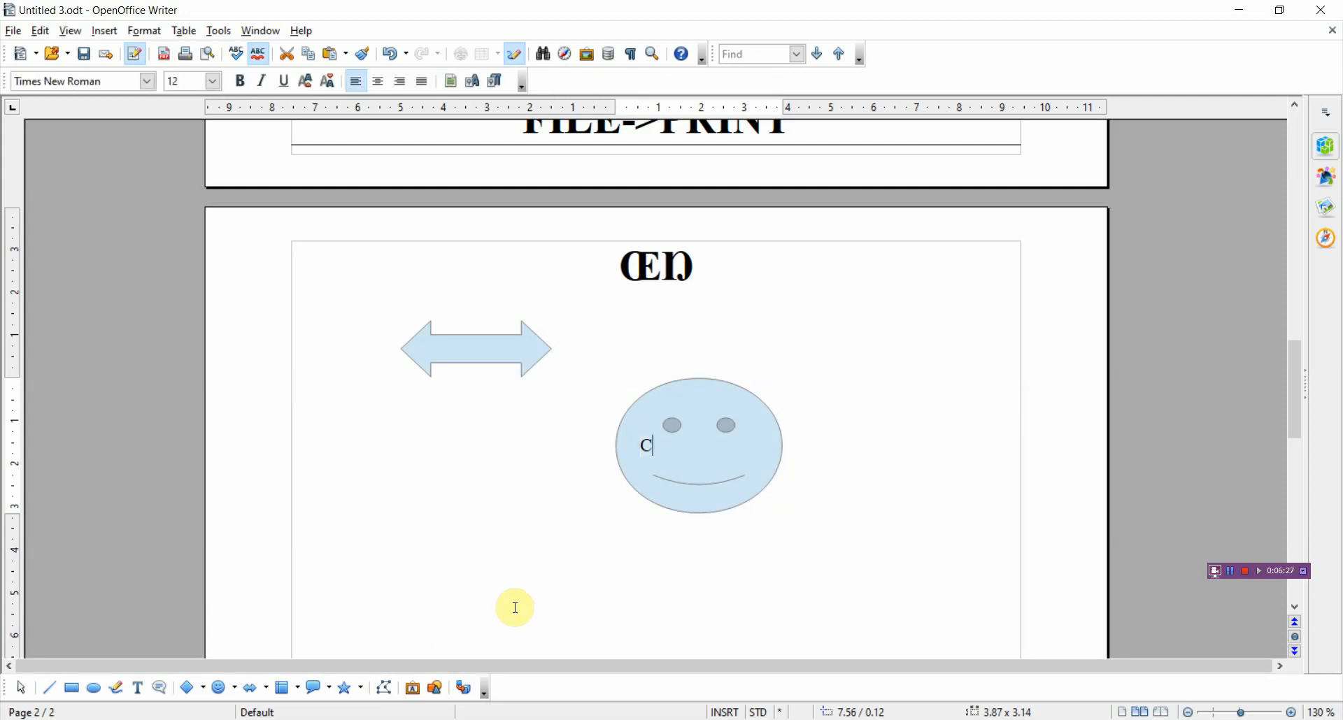
left_click(516, 608)
type("C")
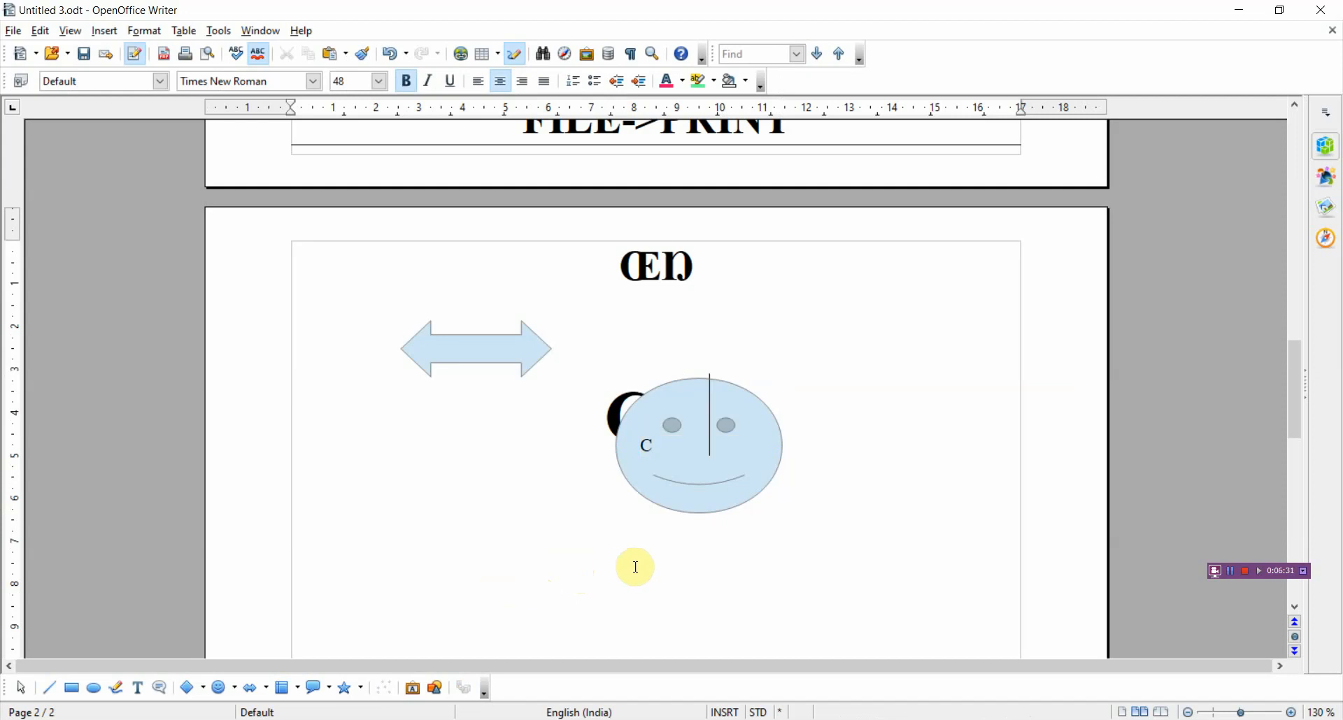
Move the smiley face below the text line and complete the text as CROSS HAIR POINTER
left_click(696, 470)
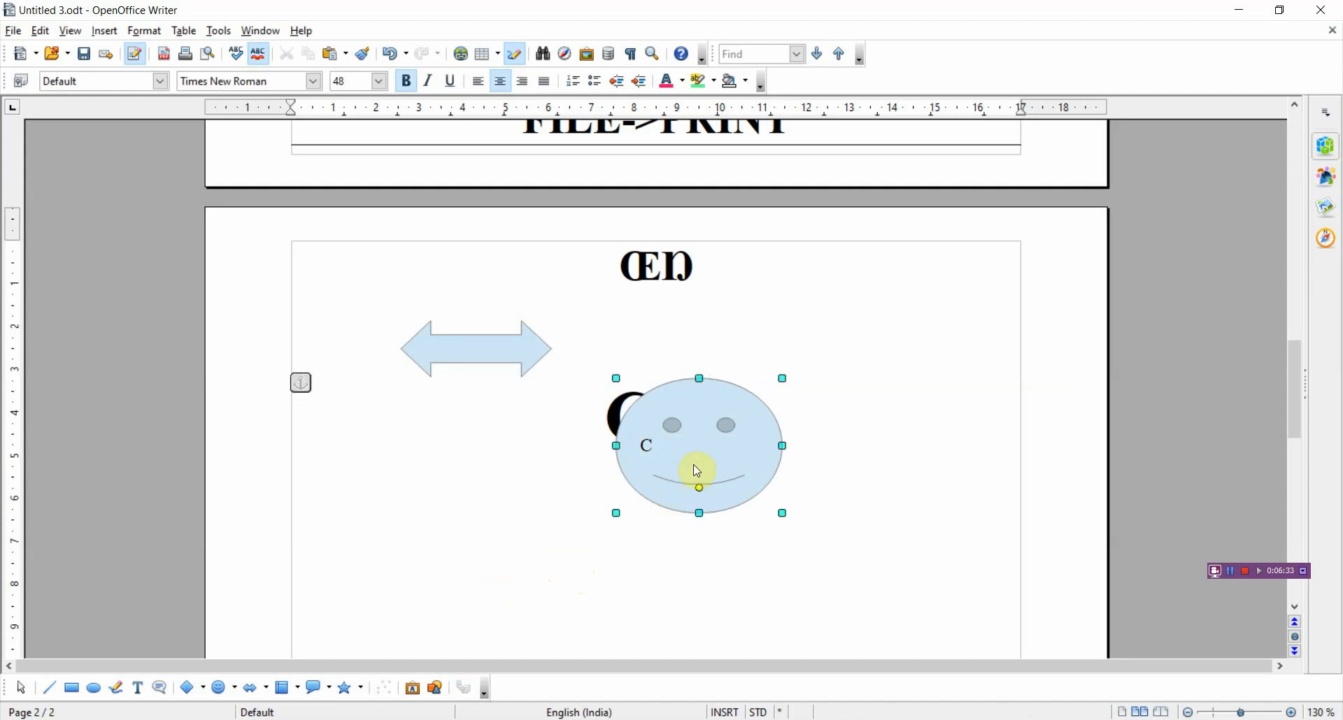
left_click_drag(696, 471, 599, 621)
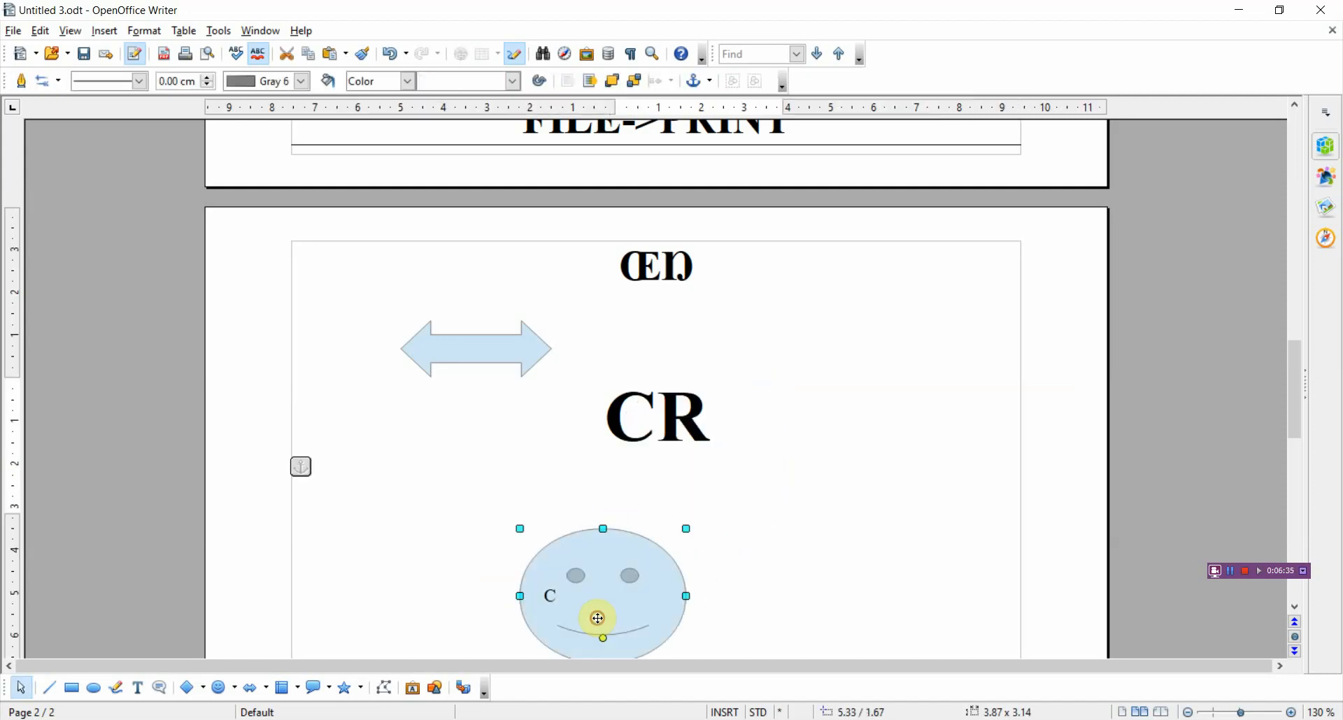
left_click(719, 414)
type("O")
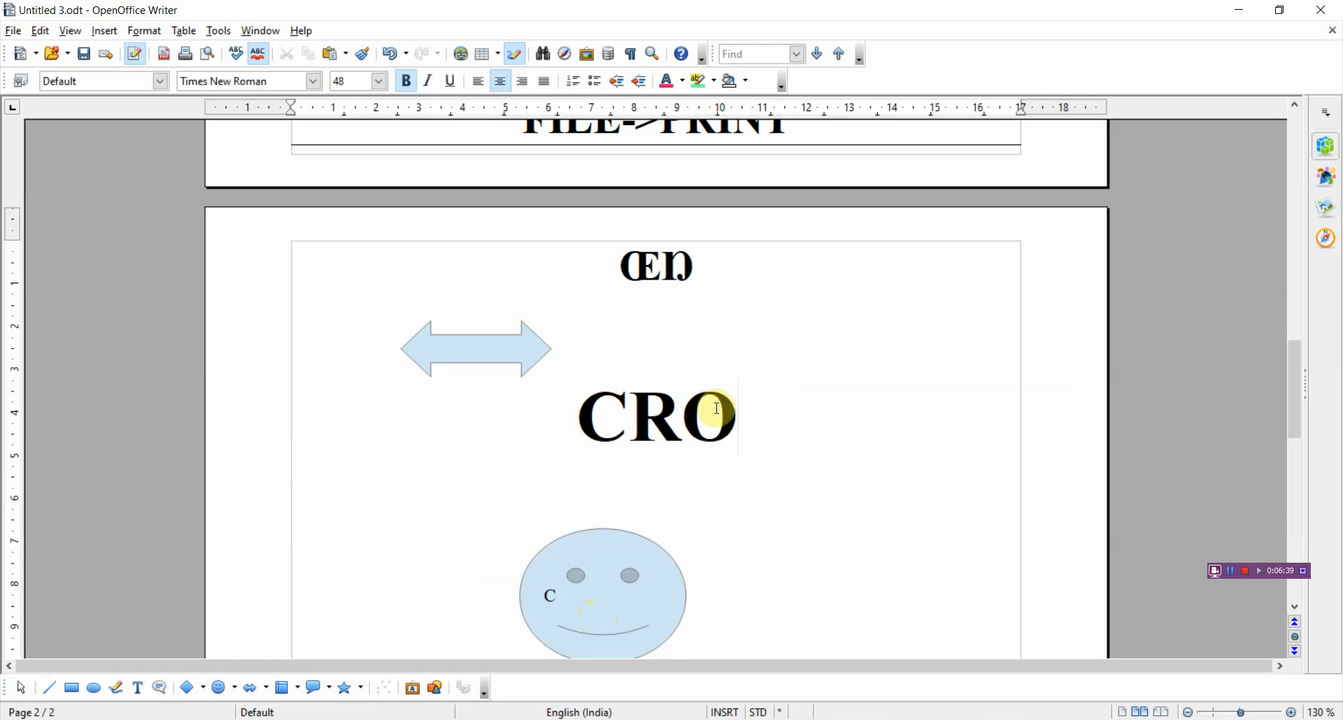
type("SS HA")
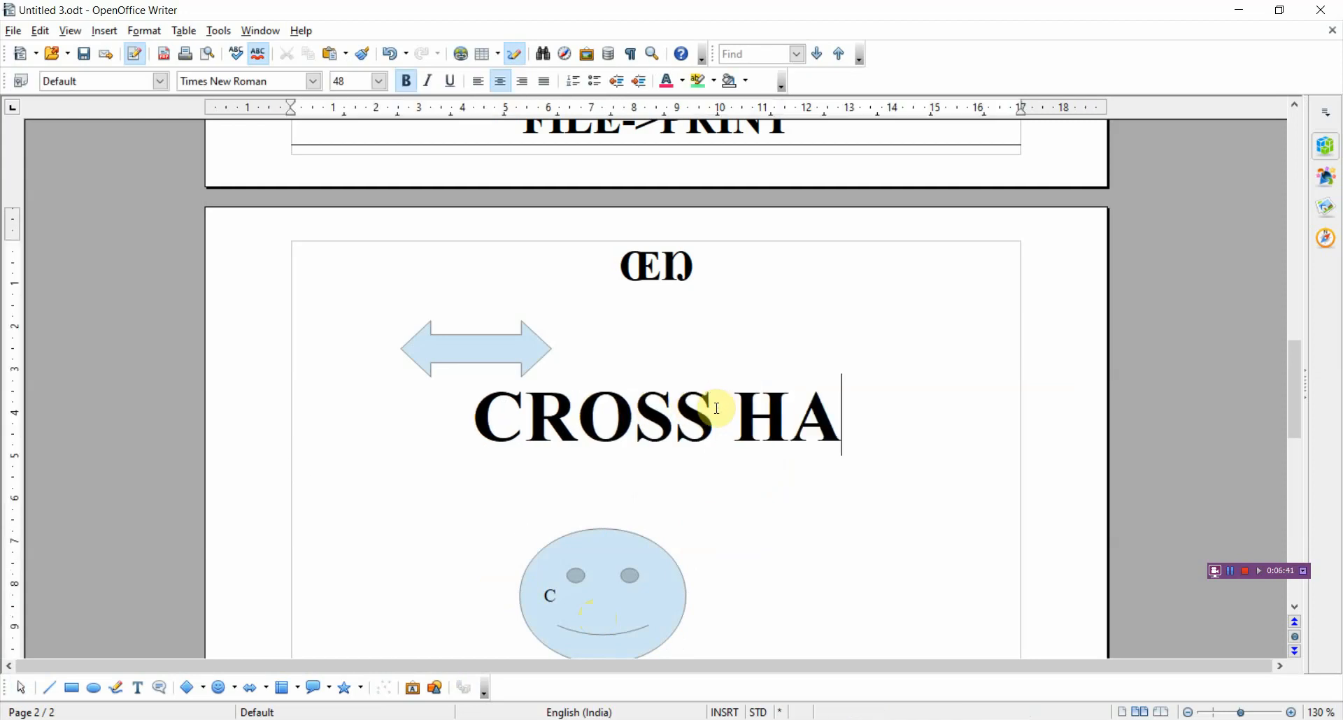
type("IR")
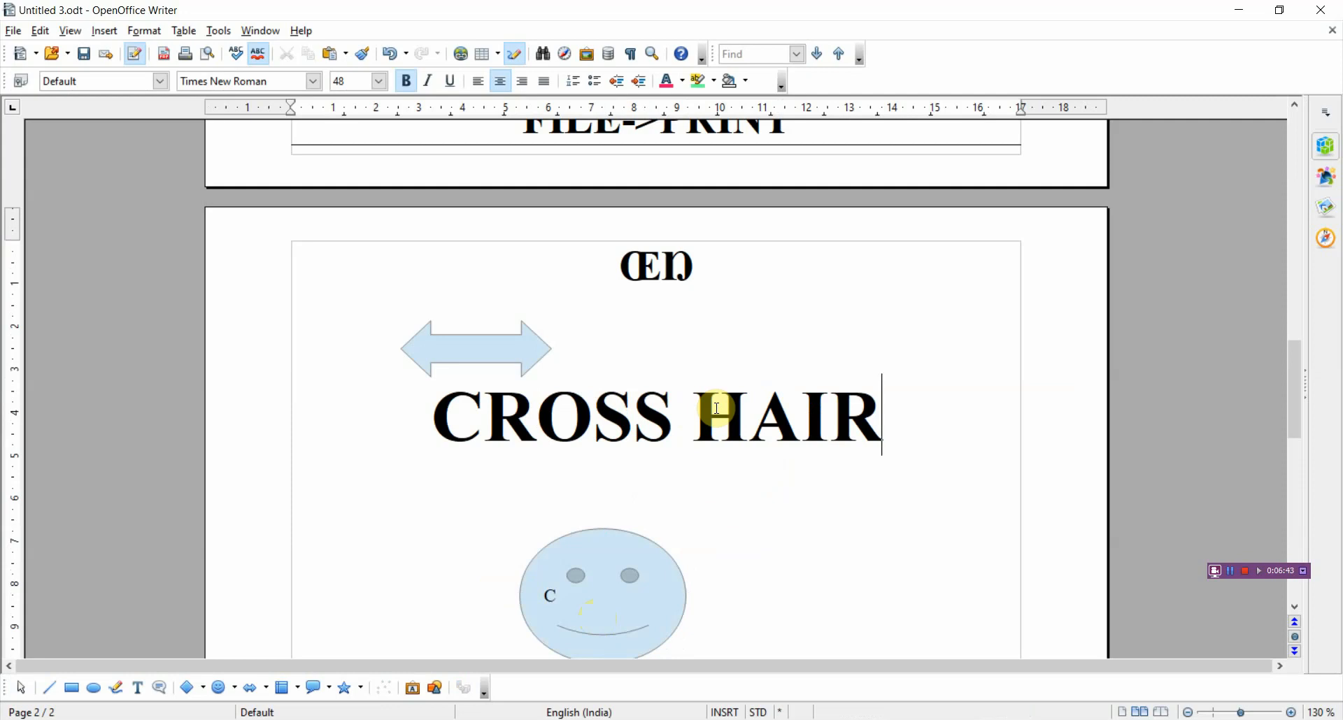
type(" POIN")
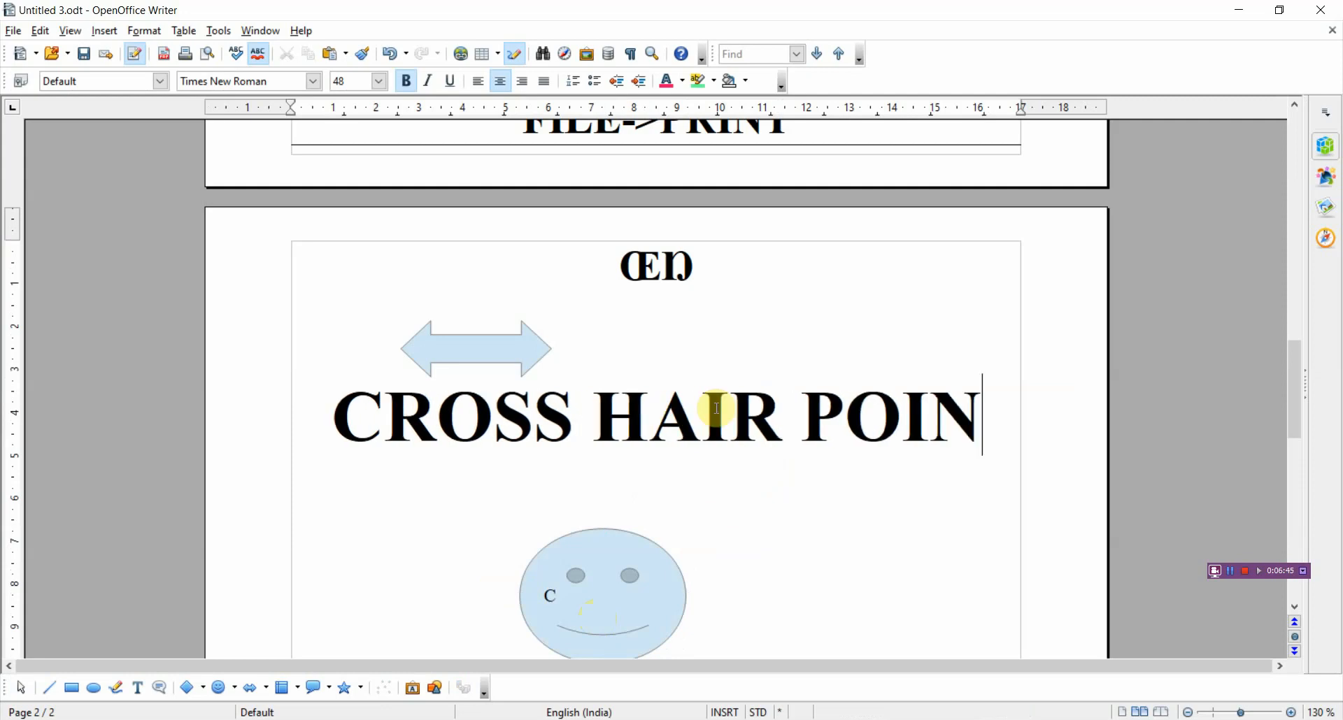
type("TER")
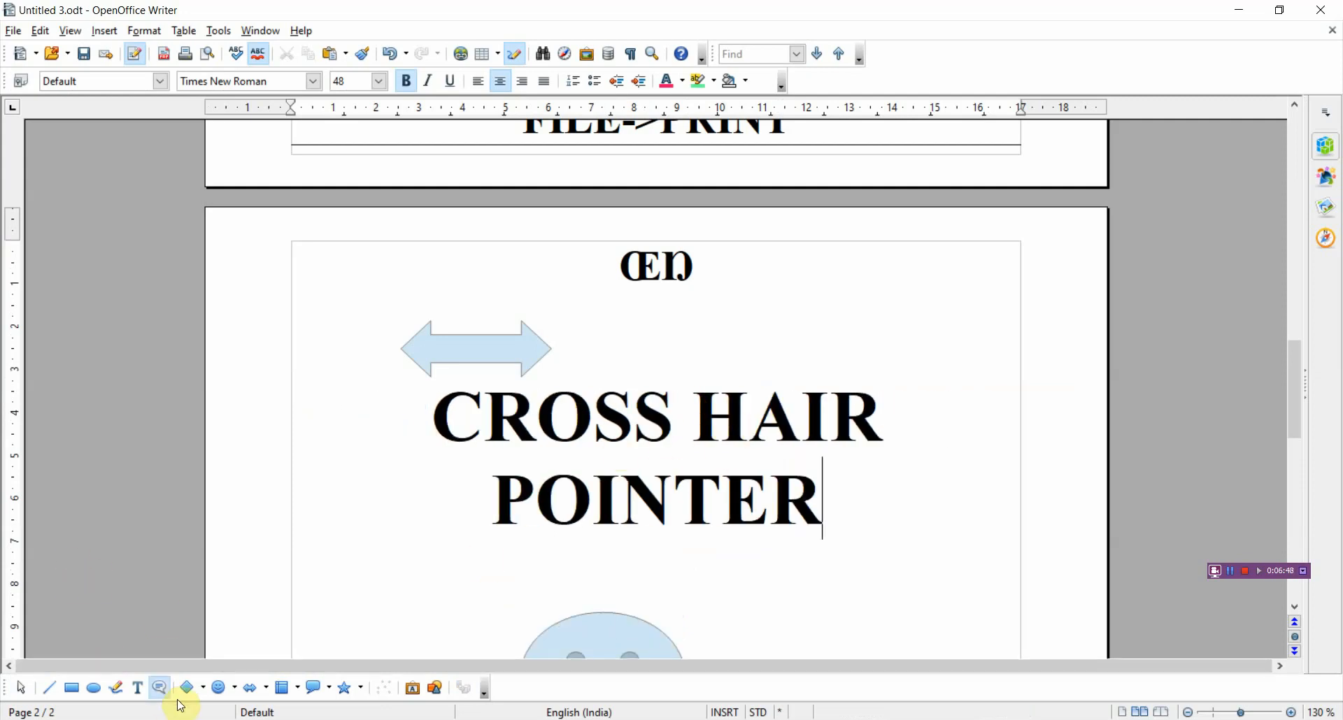
Draw a nearly horizontal line about 11.8 cm long beneath the words CROSS HAIR POINTER and deselect it
left_click(48, 689)
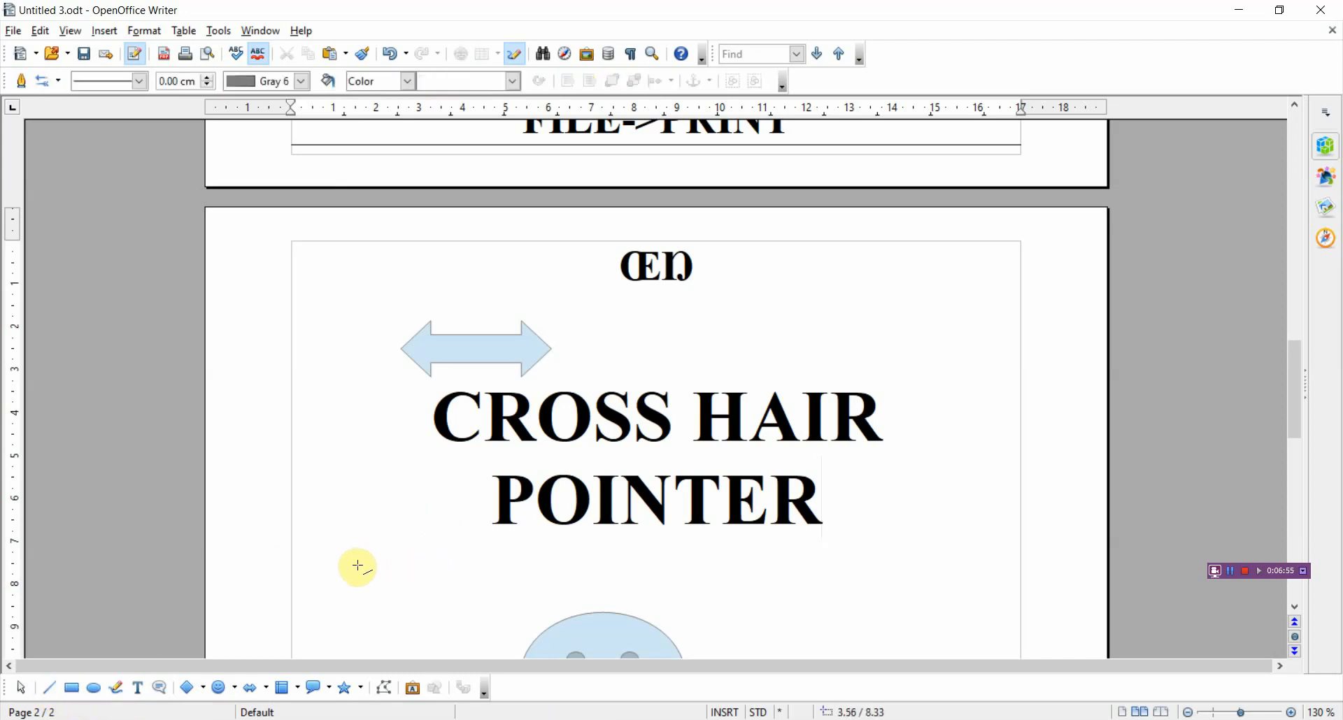
mouse_move(357, 565)
left_mouse_down()
mouse_move(879, 568)
mouse_move(858, 606)
mouse_move(866, 569)
left_mouse_up()
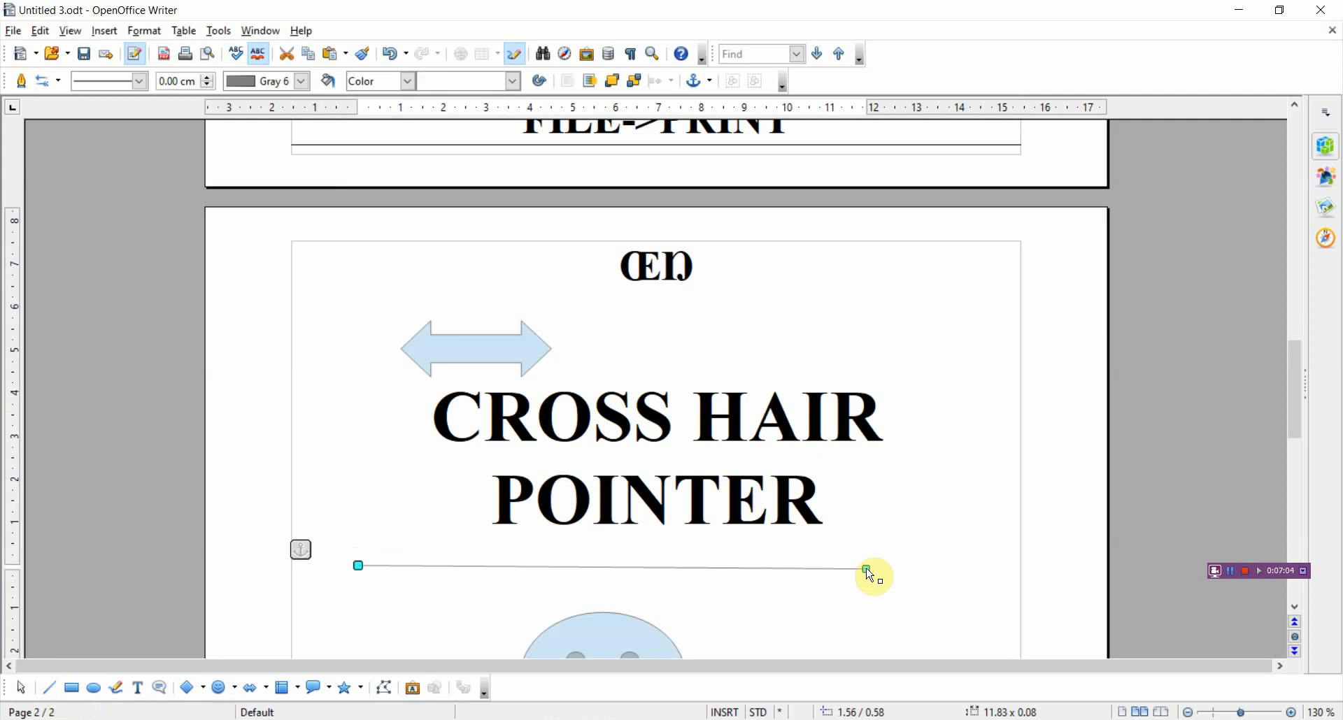
key("Escape")
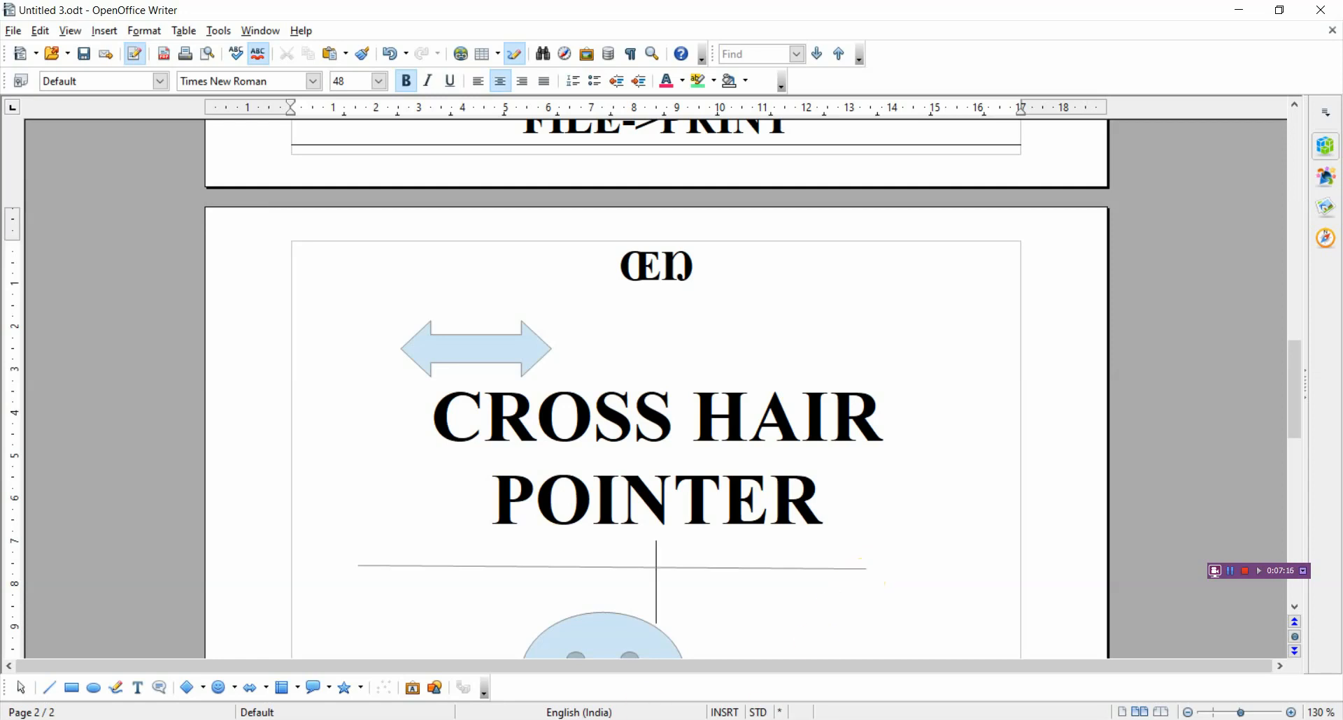
Select the double-headed arrow above the words CROSS HAIR POINTER and delete it
left_click(51, 689)
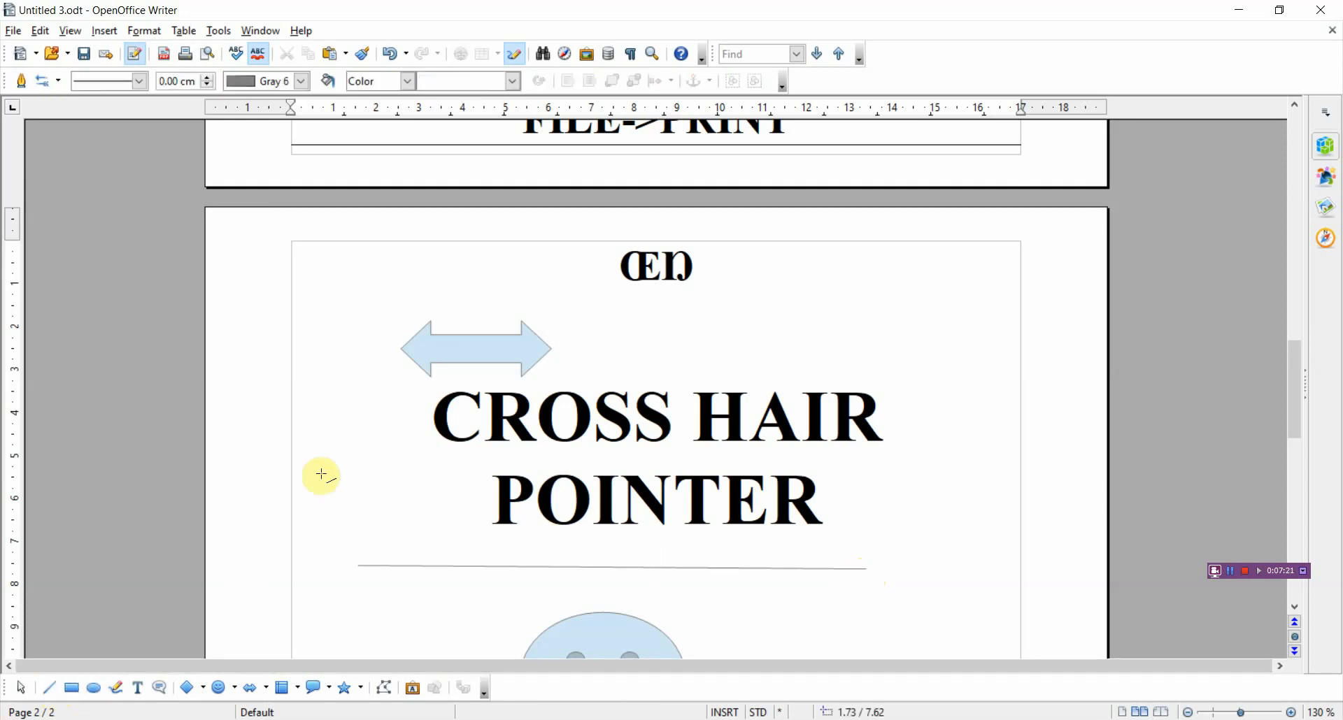
left_click(478, 356)
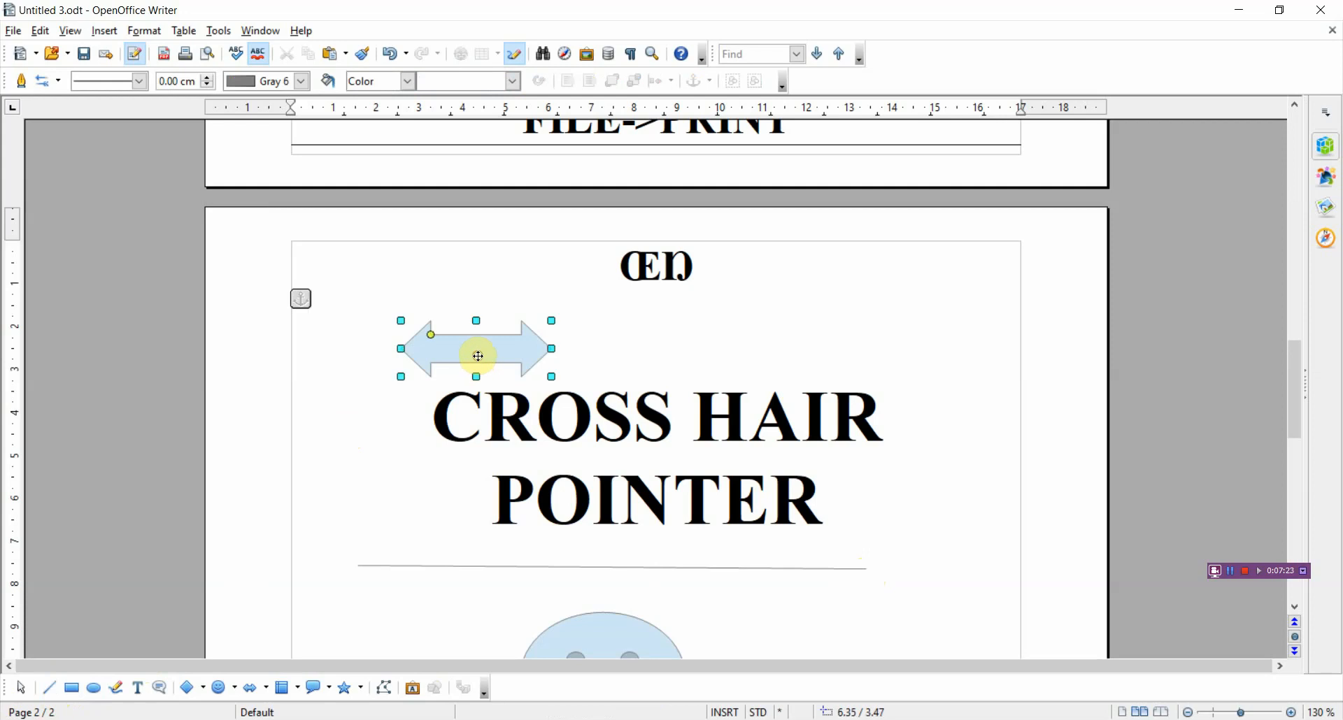
left_click(21, 688)
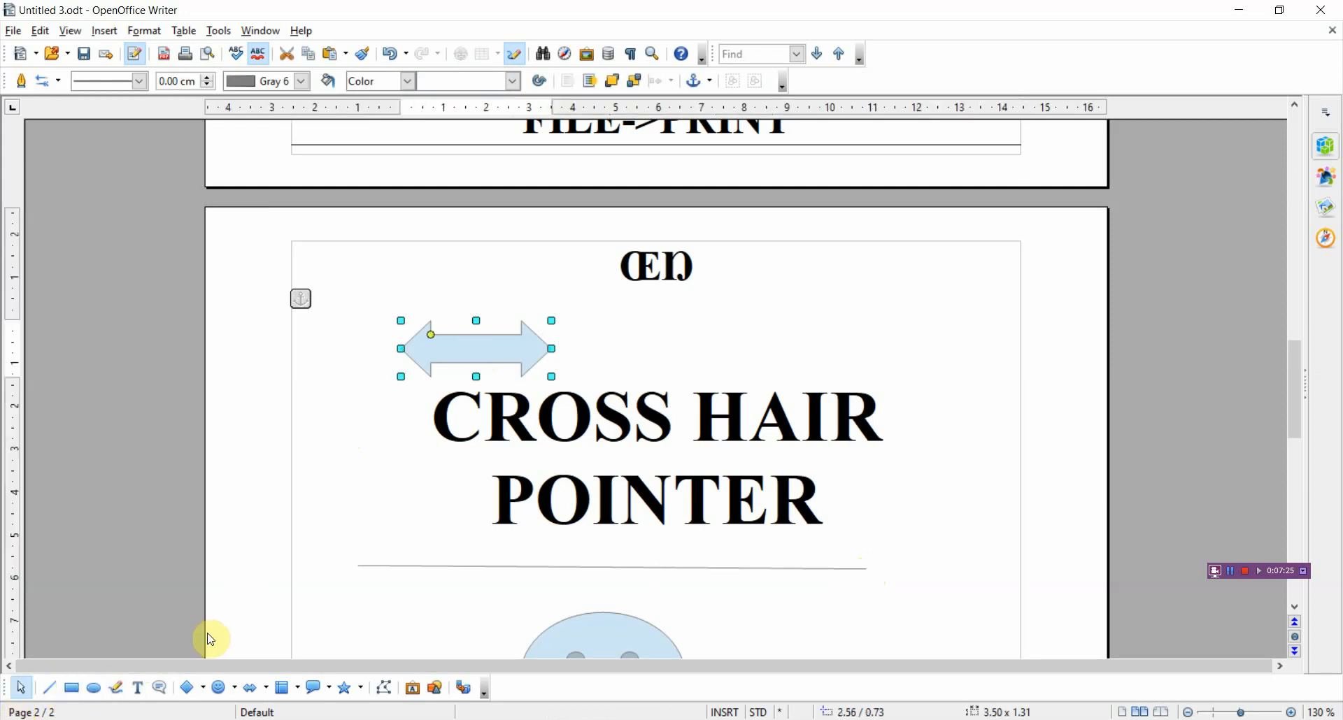
left_click(183, 640)
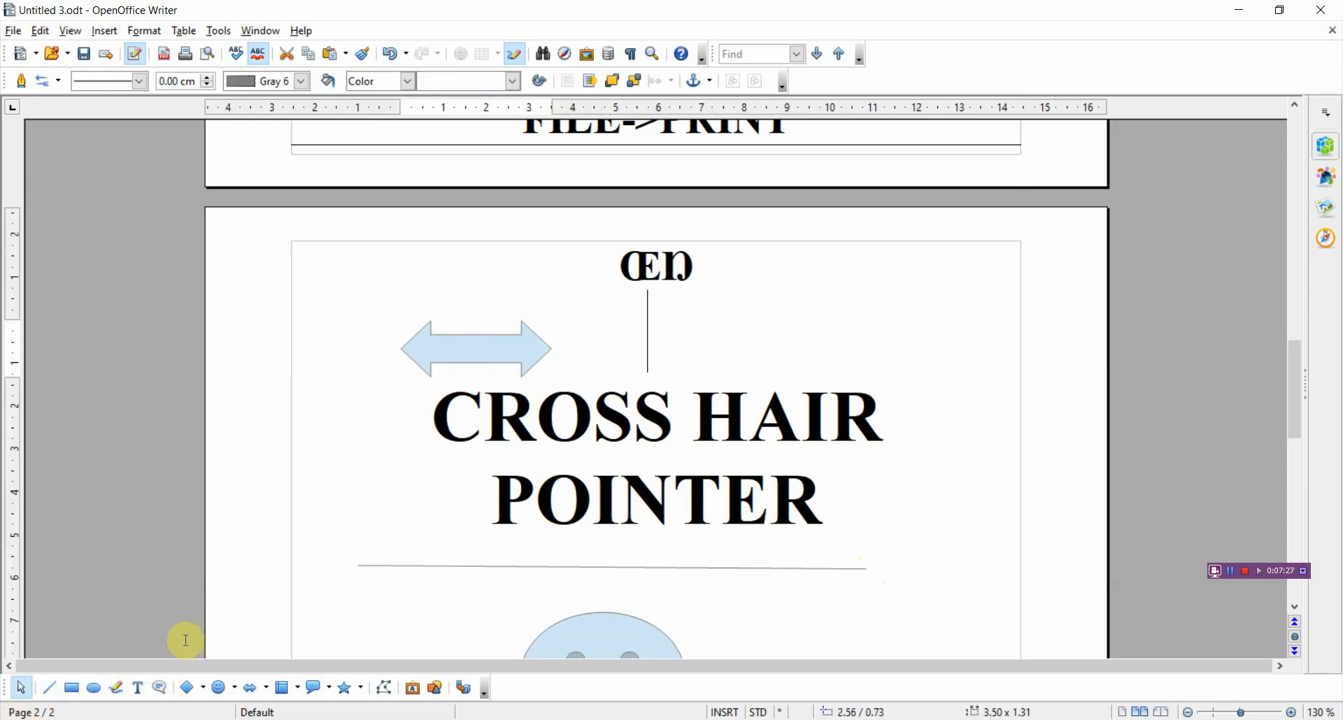
left_click(478, 365)
key("Delete")
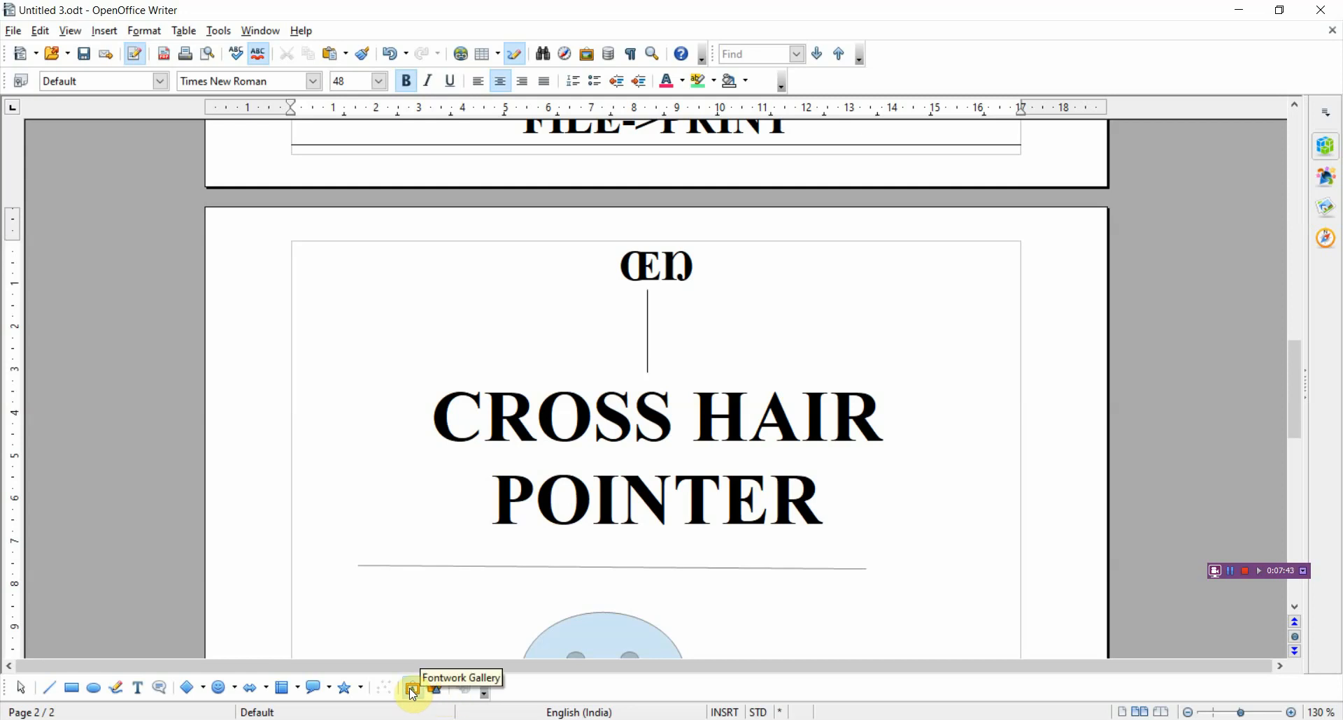
left_click(484, 698)
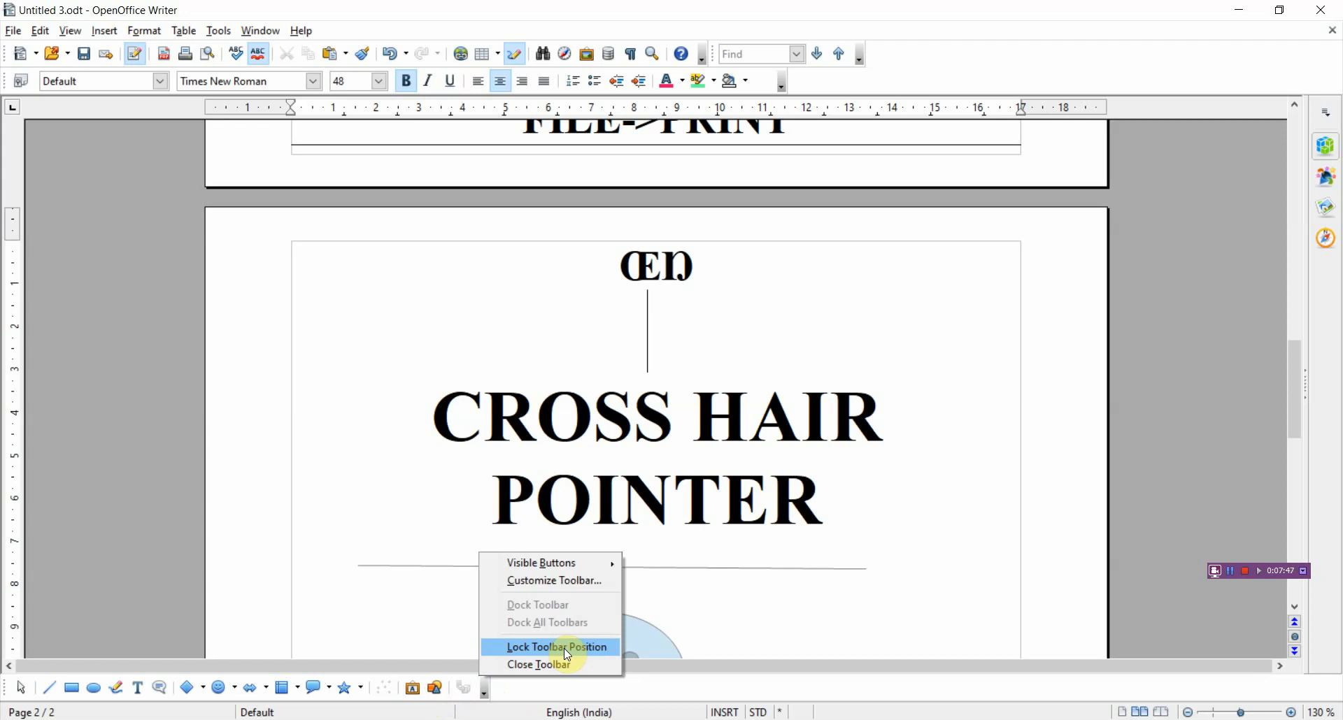
left_click(277, 656)
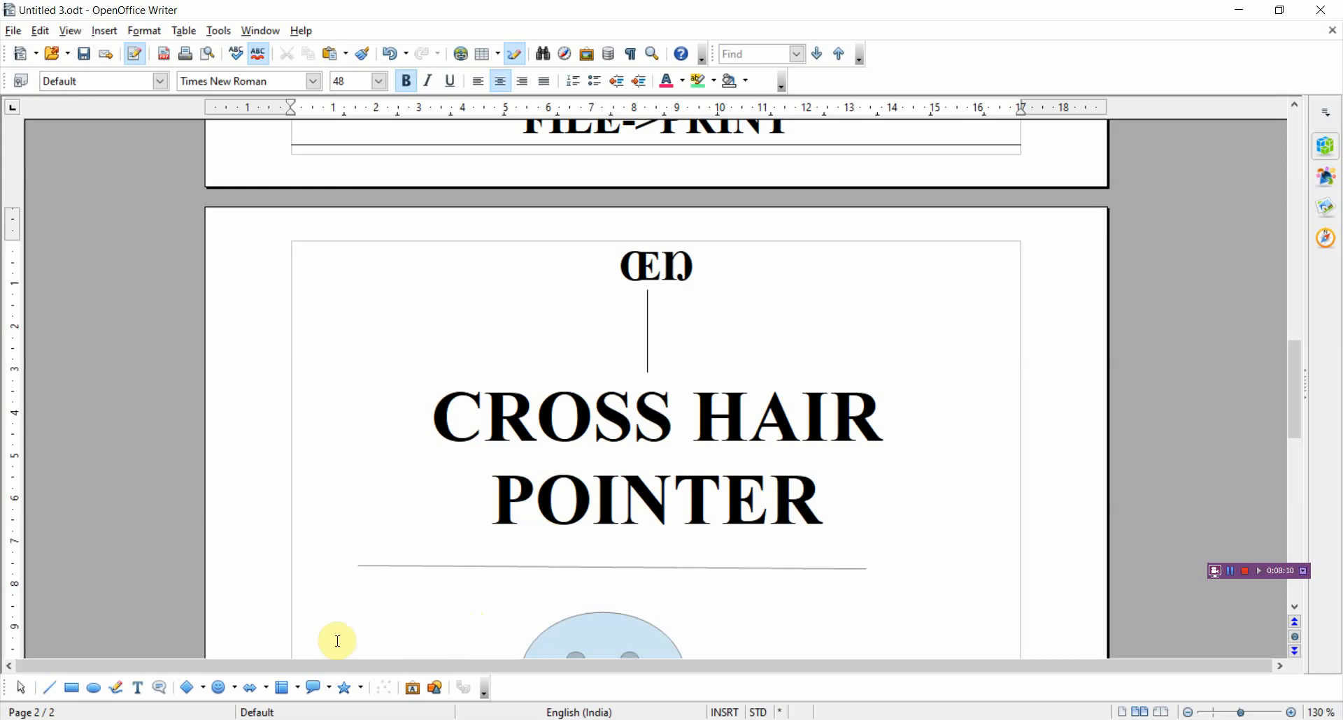
Show the Drawing Object Properties toolbar
left_click(70, 32)
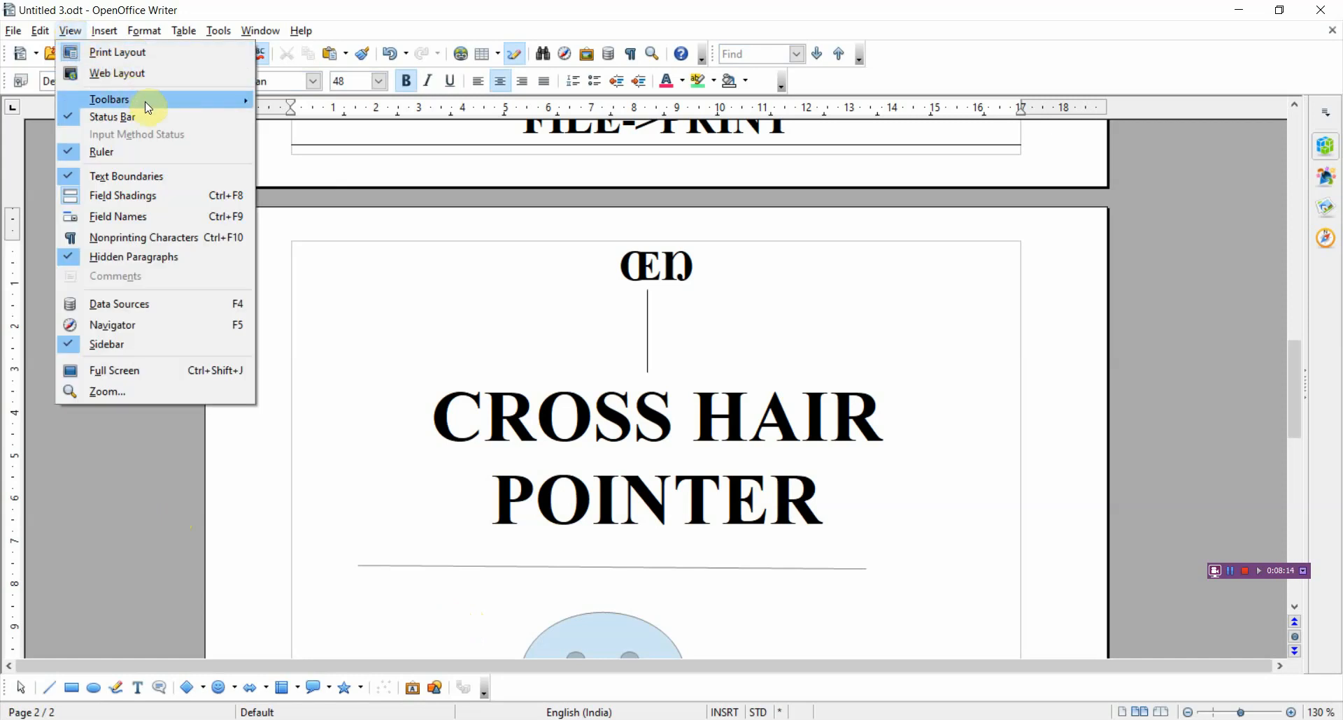
mouse_move(158, 106)
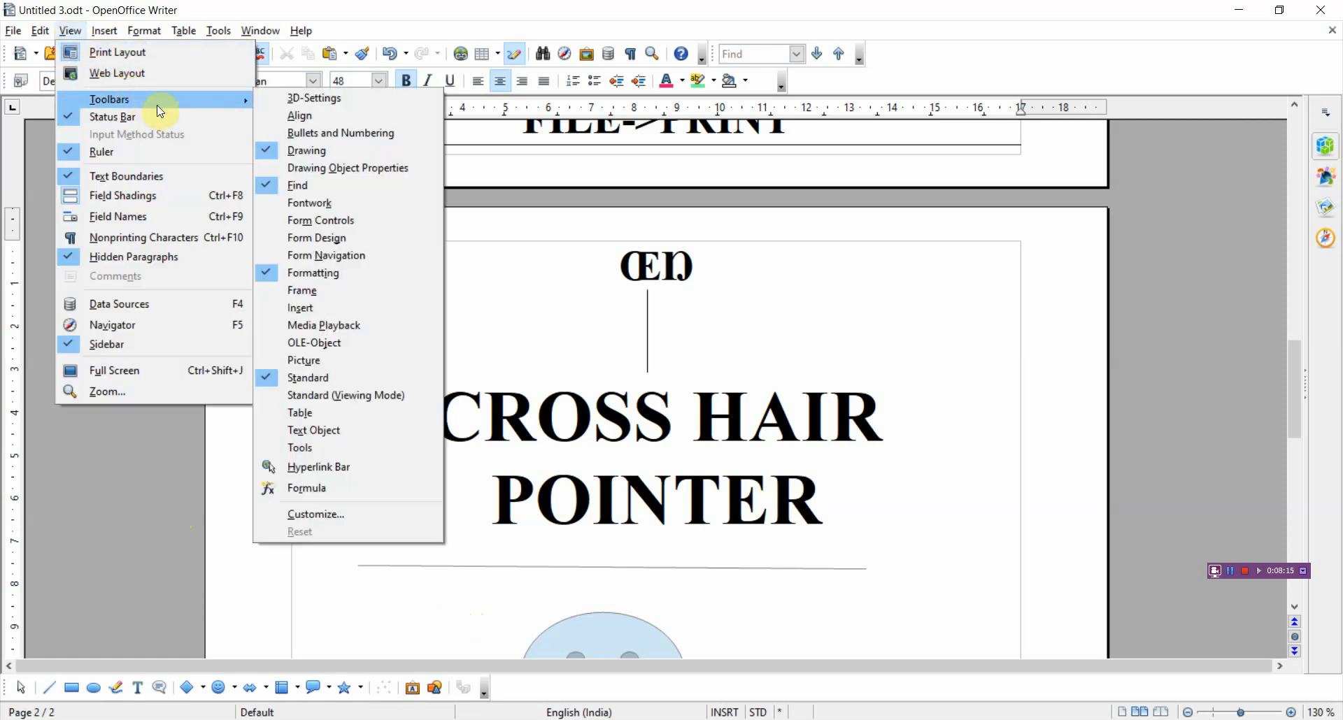
left_click(333, 170)
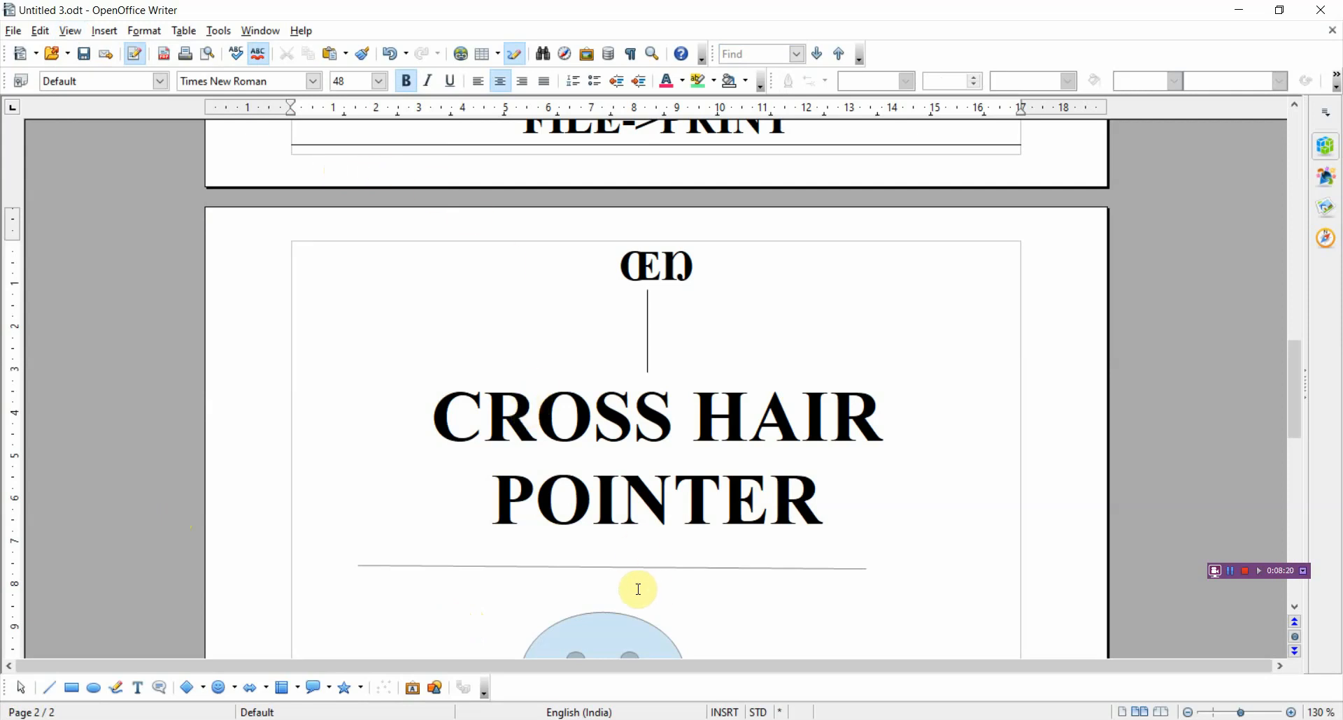
Select the smiley face below the line and hide the Drawing Object Properties toolbar
left_click(607, 652)
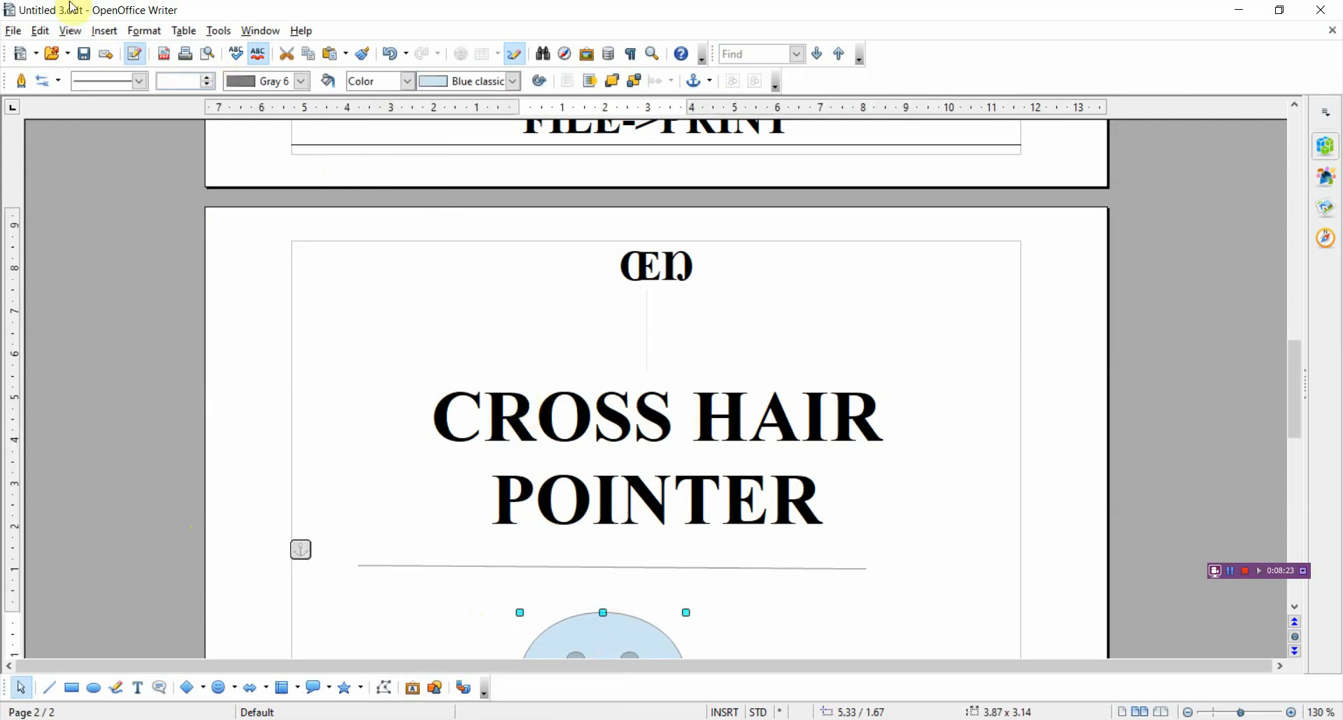
left_click(75, 35)
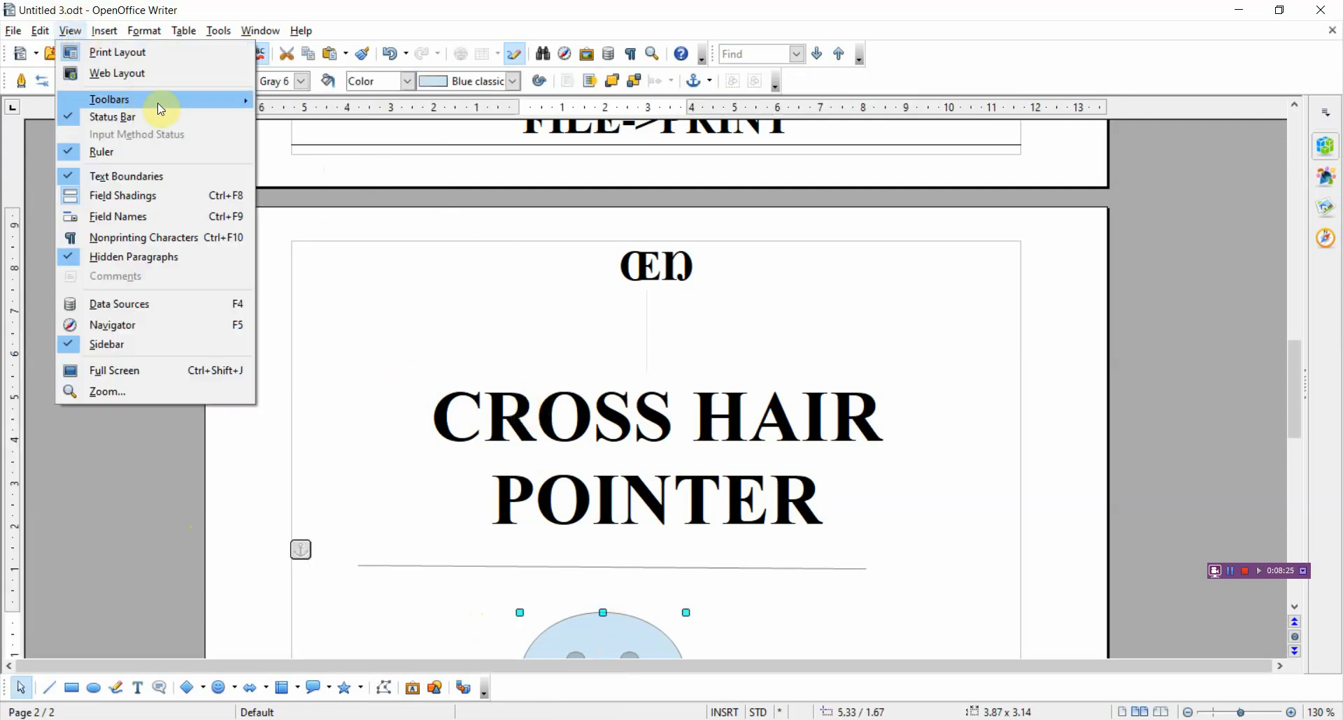
mouse_move(223, 100)
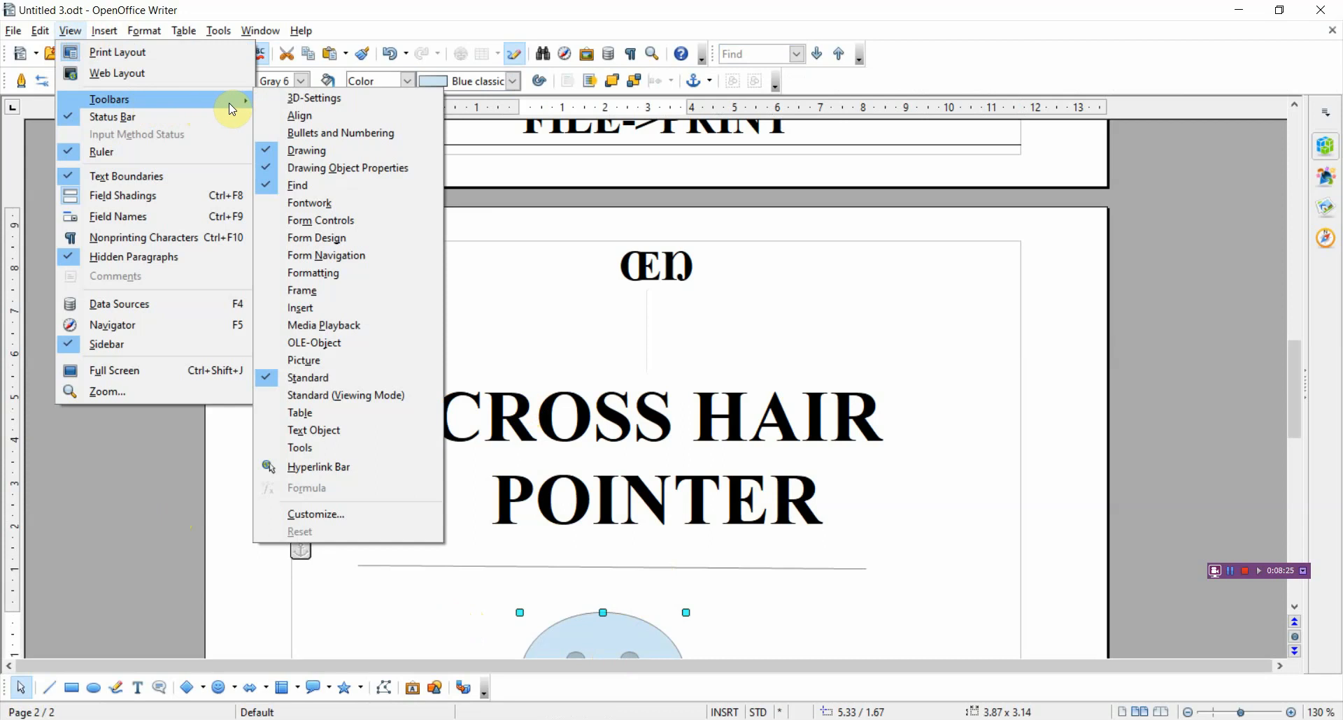
left_click(305, 175)
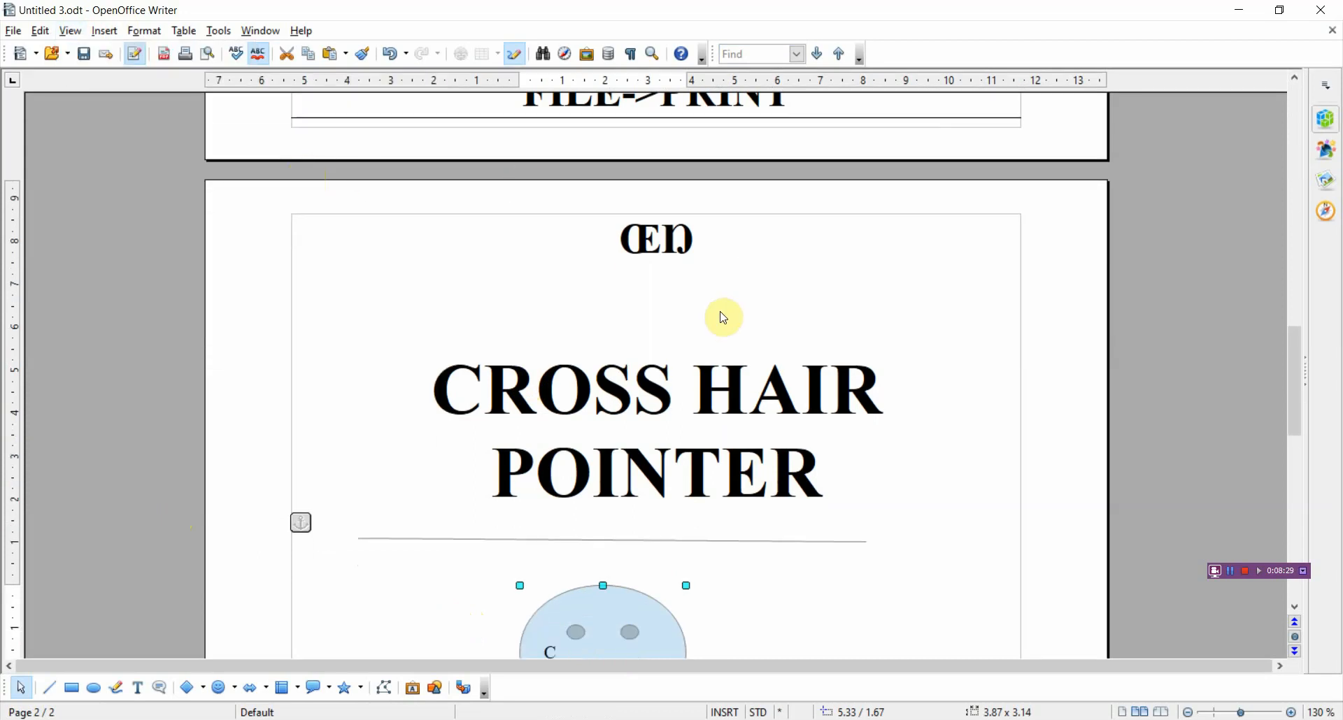
Turn on 3D extrusion for the selected smiley face
scroll(720, 315, "down", 1)
scroll(724, 319, "down", 5)
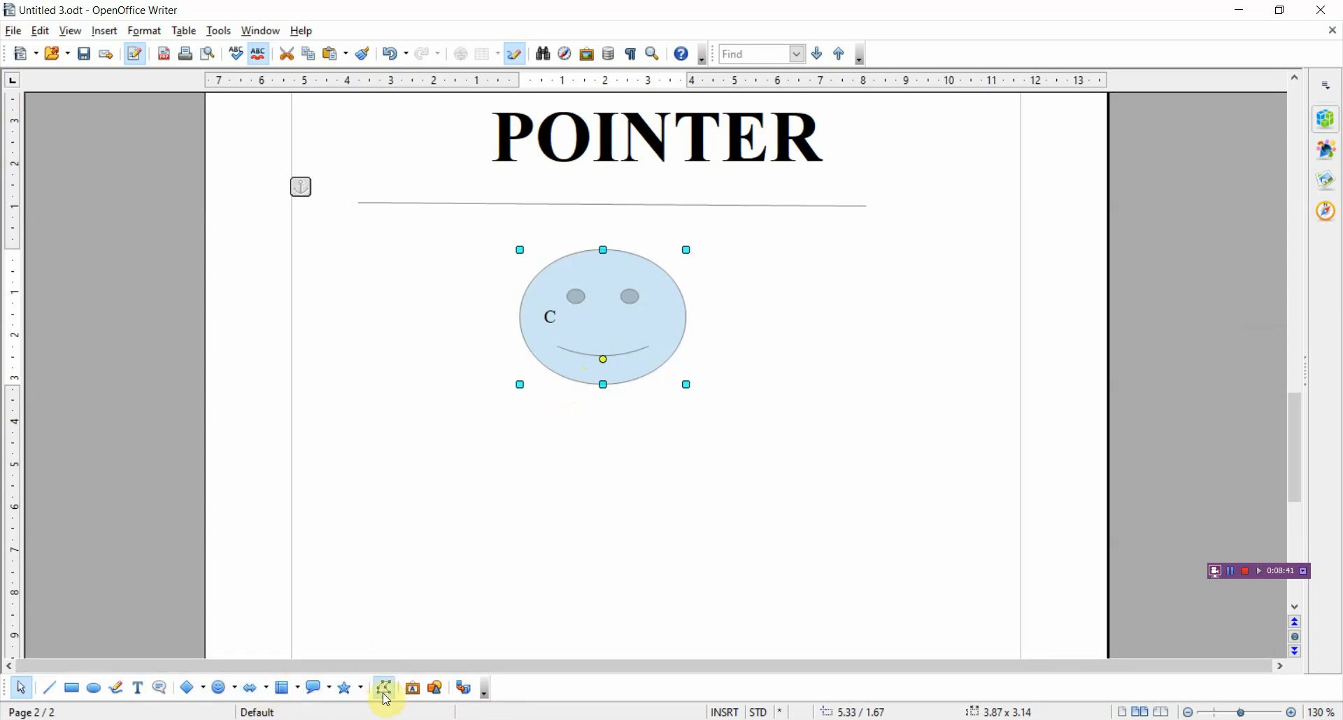
left_click(465, 688)
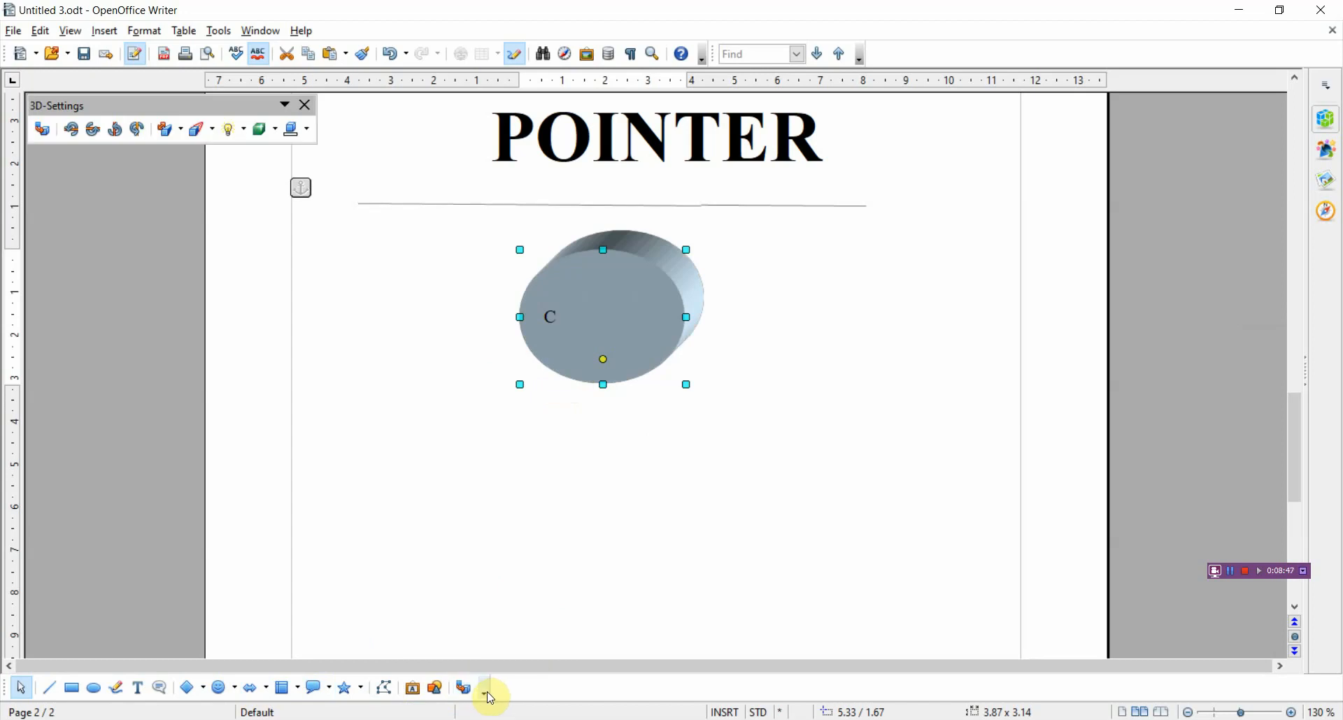
left_click(486, 692)
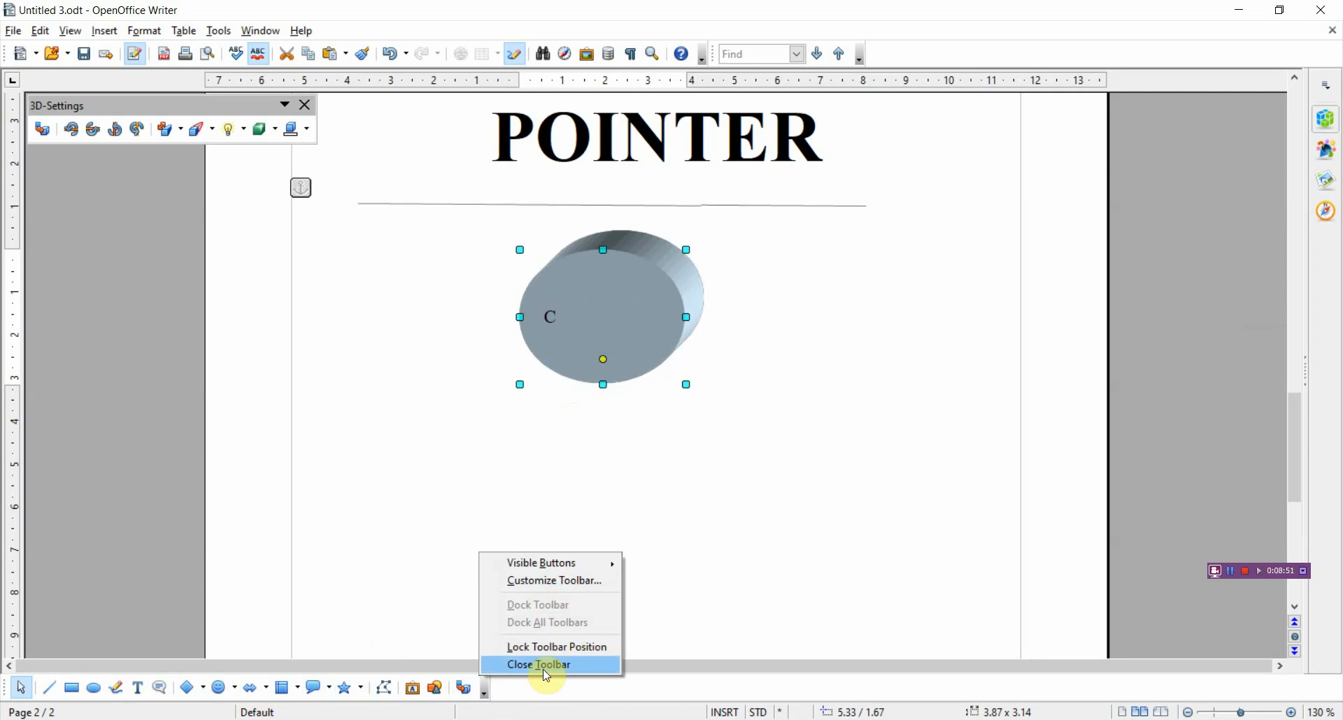
left_click(353, 524)
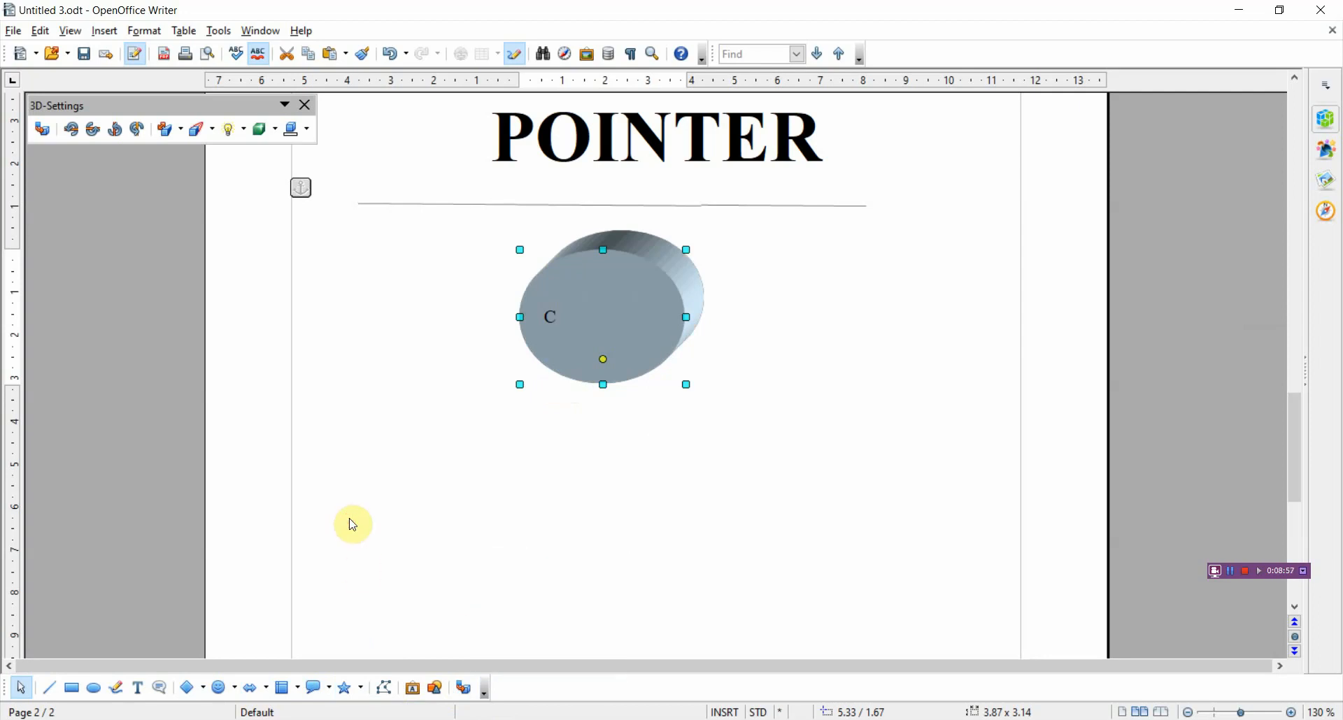
scroll(526, 386, "up", 10)
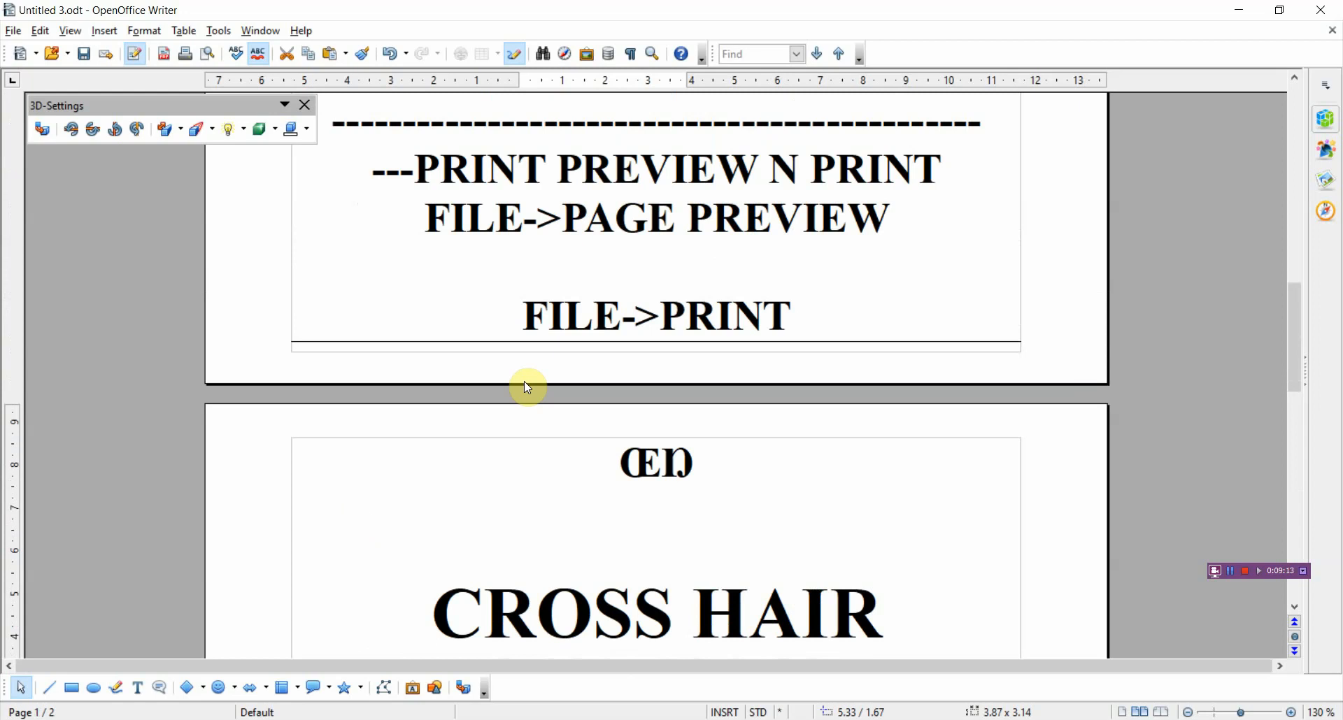
scroll(527, 387, "up", 10)
scroll(518, 380, "up", 5)
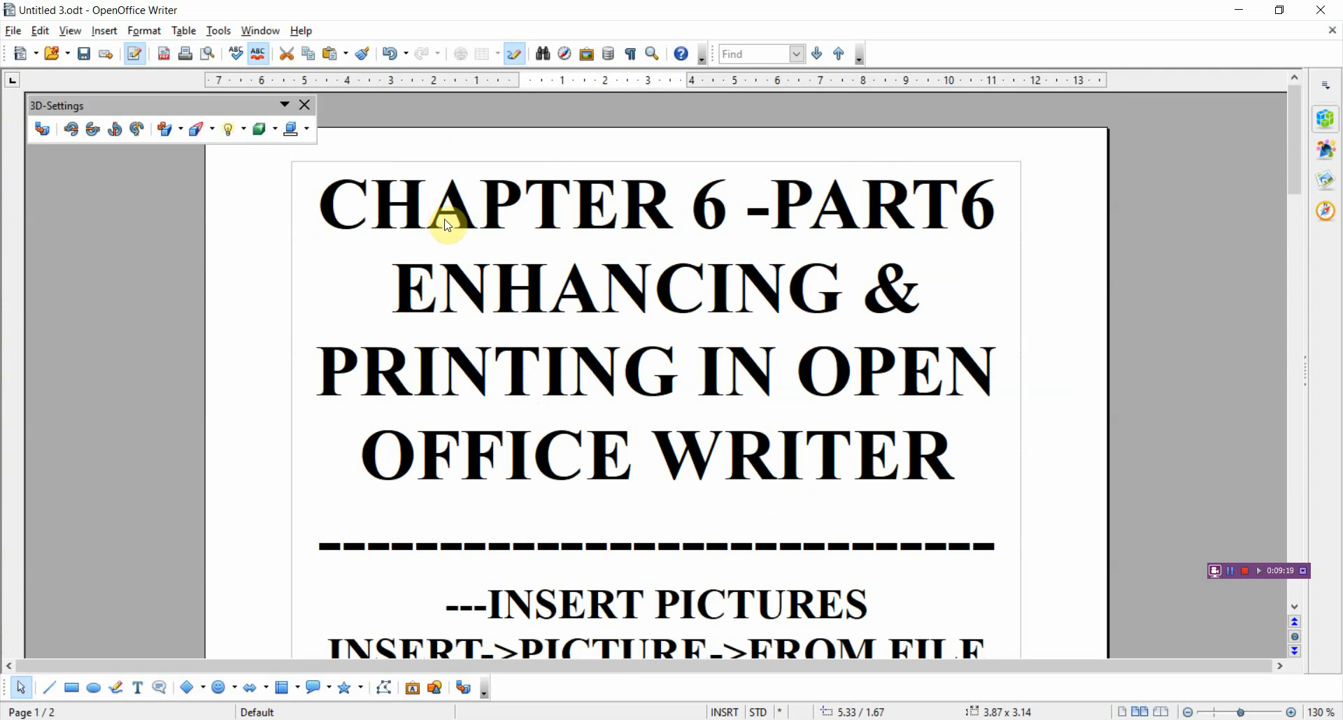
scroll(448, 106, "down", 15)
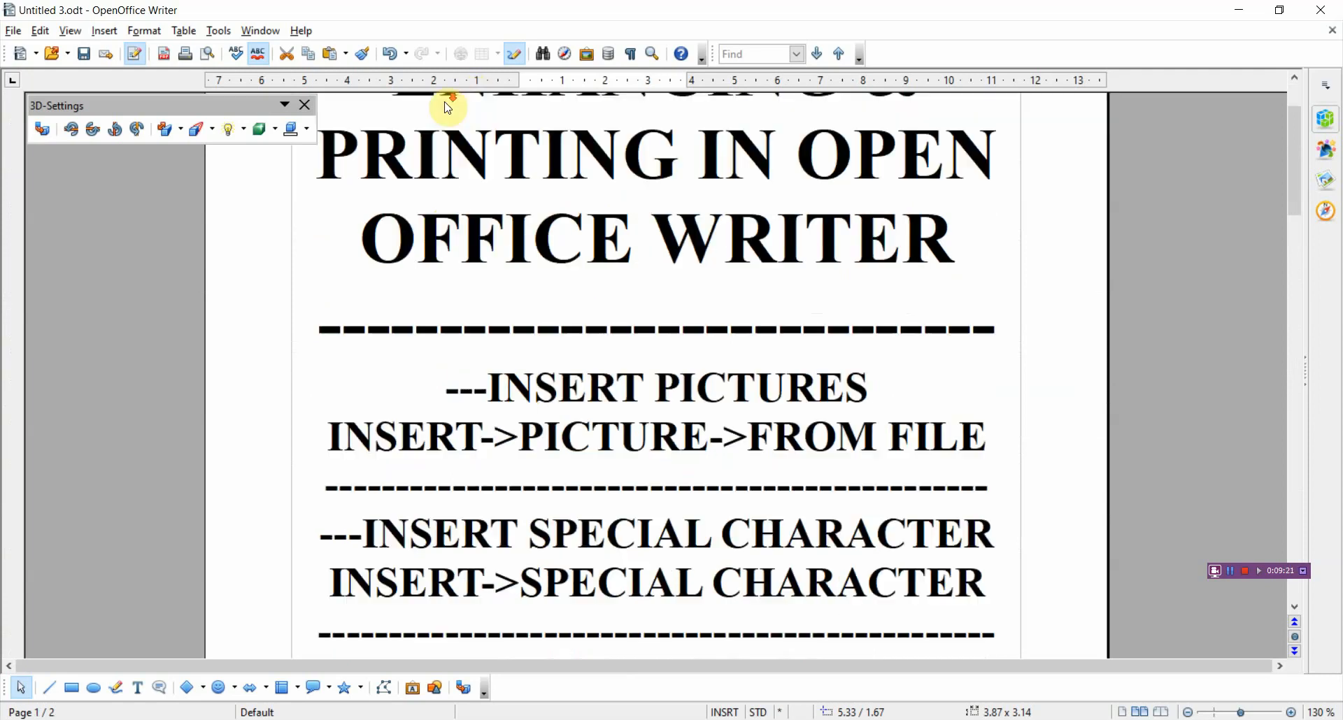
scroll(448, 107, "up", 5)
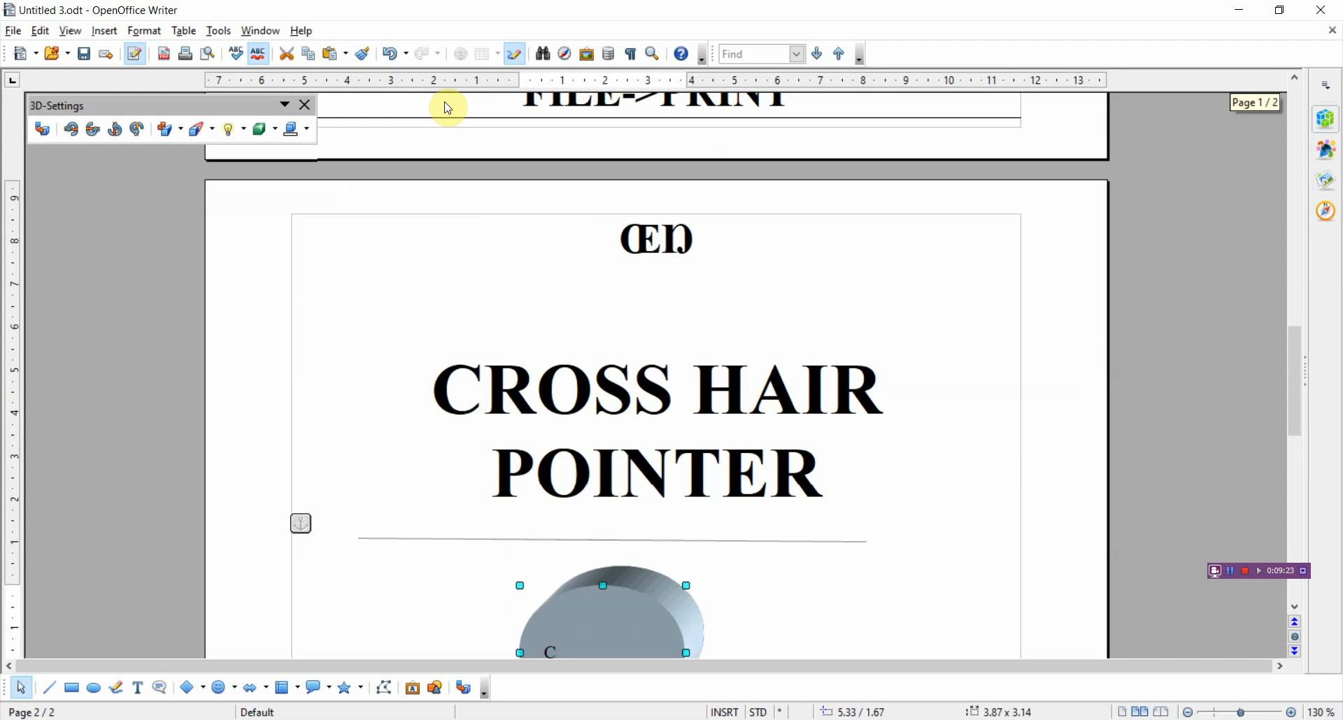
Select the text from the special characters œŊ through CROSS HAIR POINTER, view the AutoText dialog for it and close the dialog
left_click(603, 256)
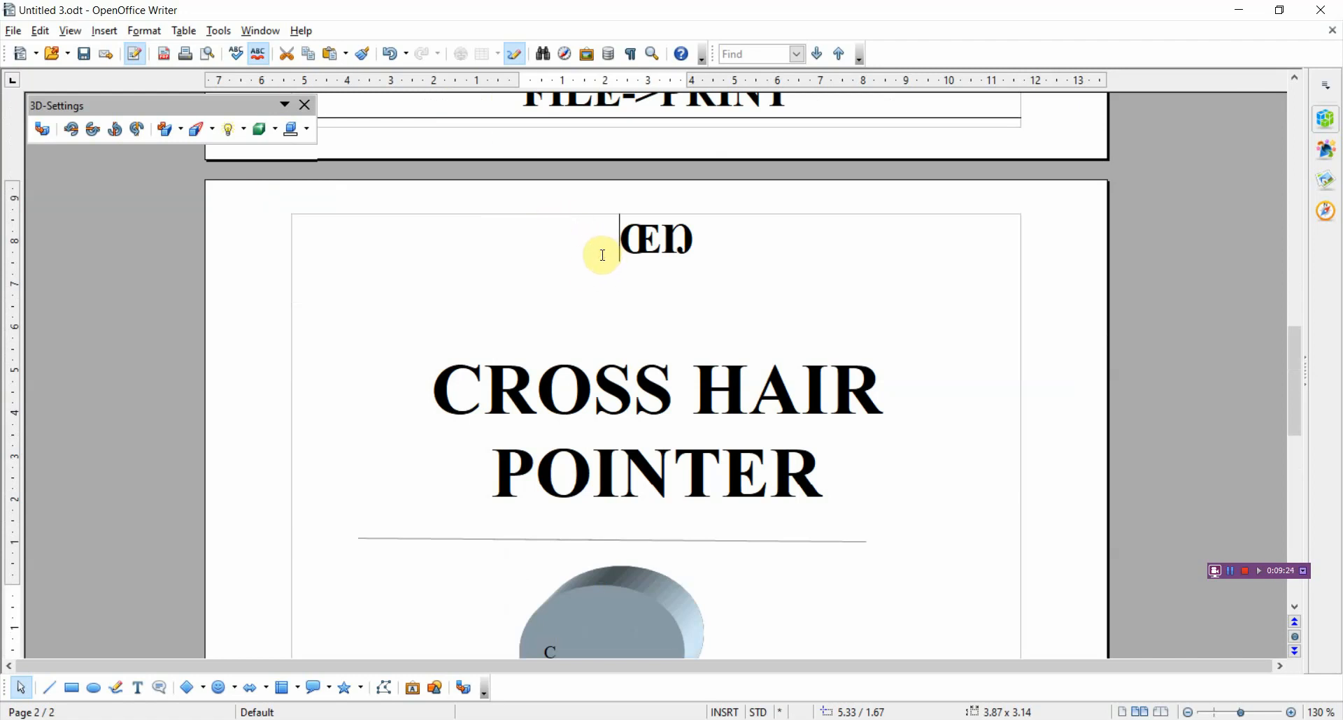
left_click(785, 470)
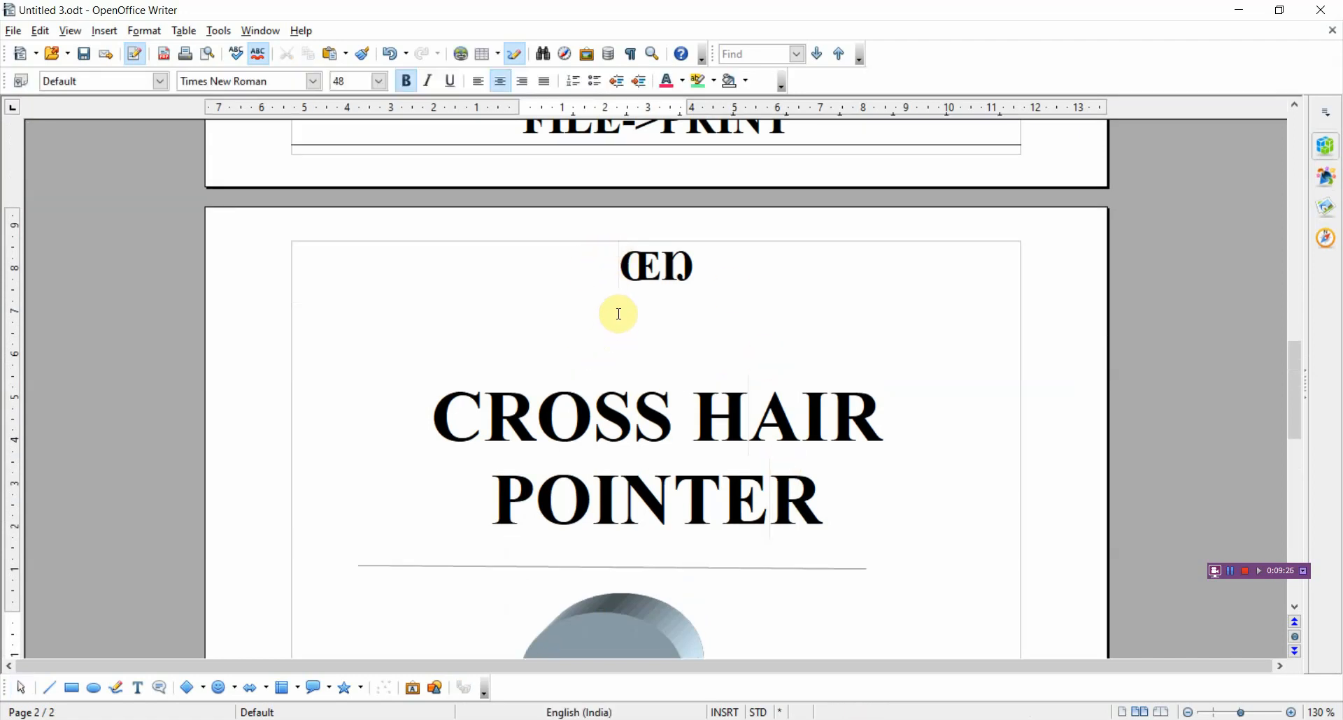
left_click_drag(608, 263, 748, 570)
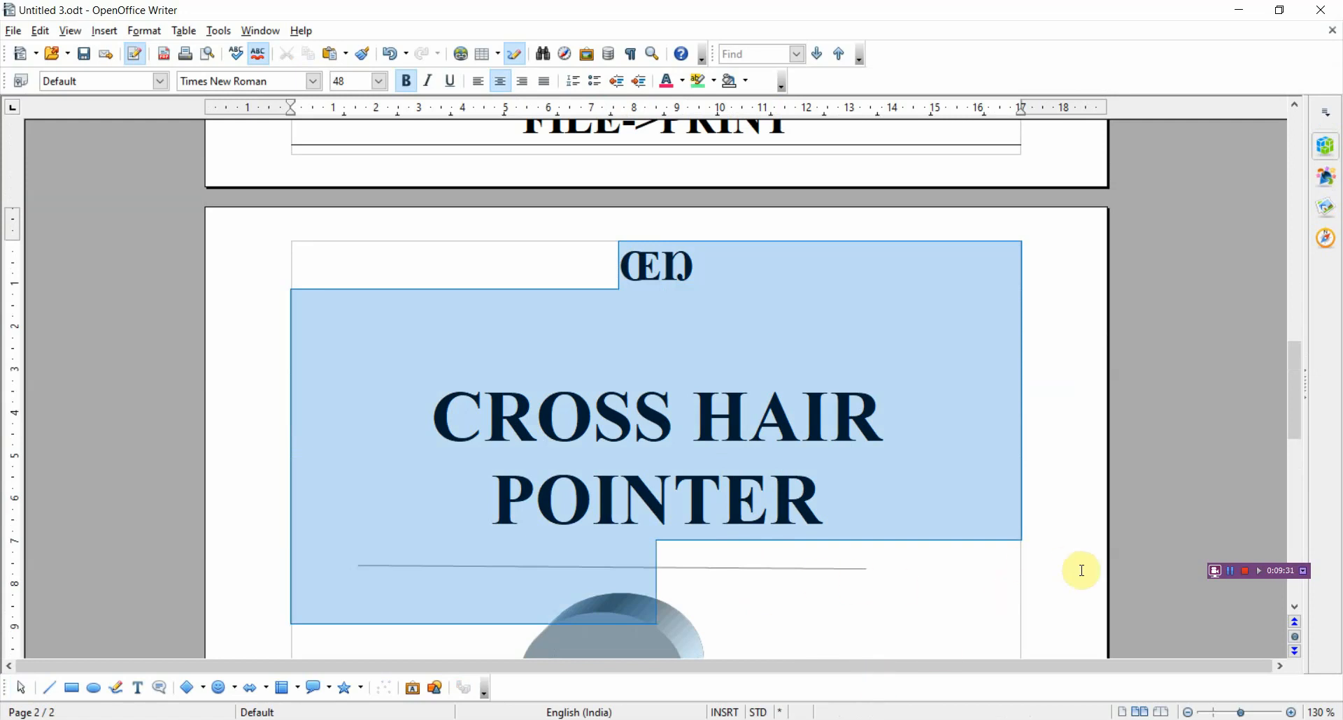
left_click_drag(922, 621, 922, 621)
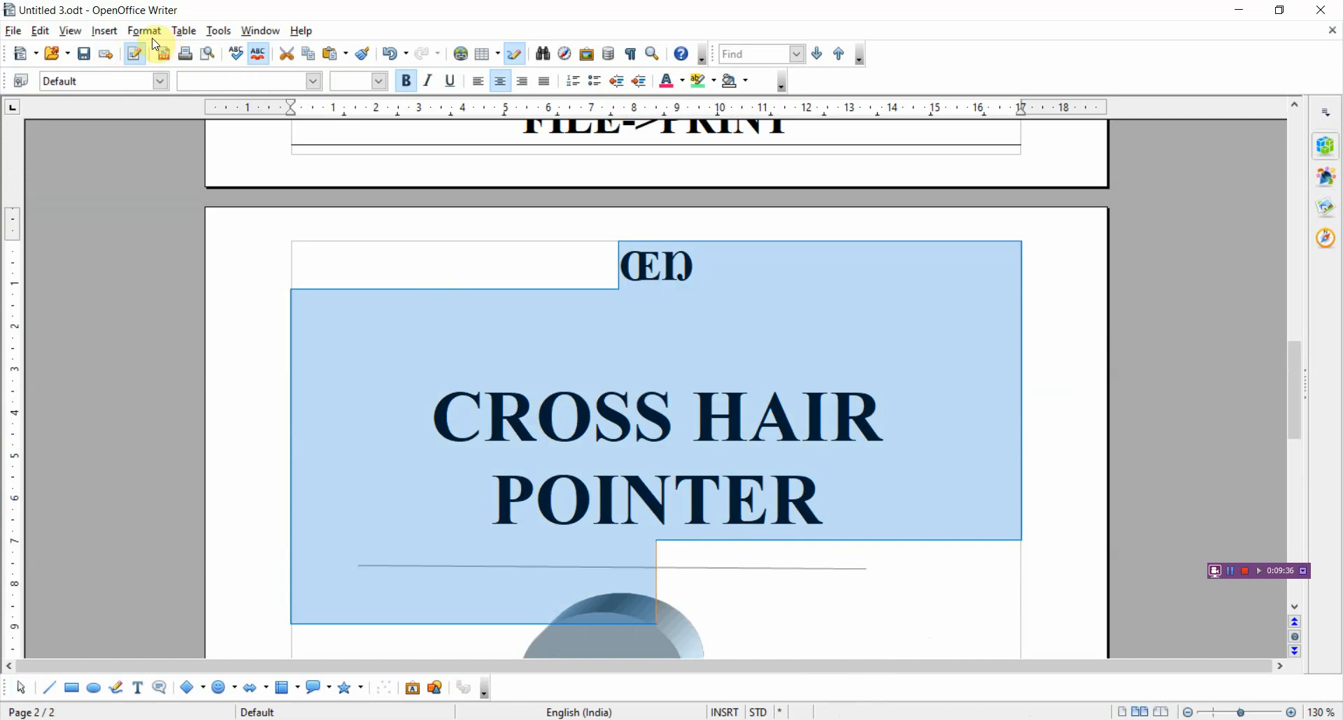
left_click(40, 31)
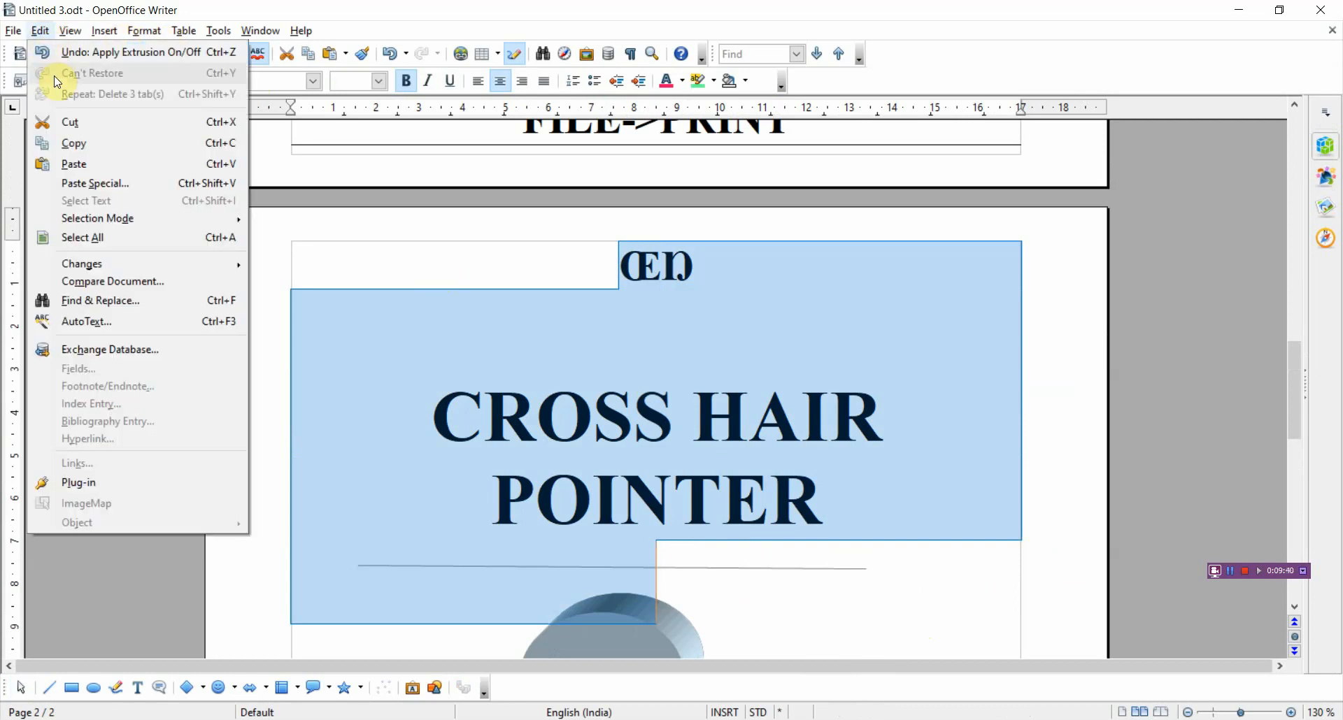
left_click(116, 321)
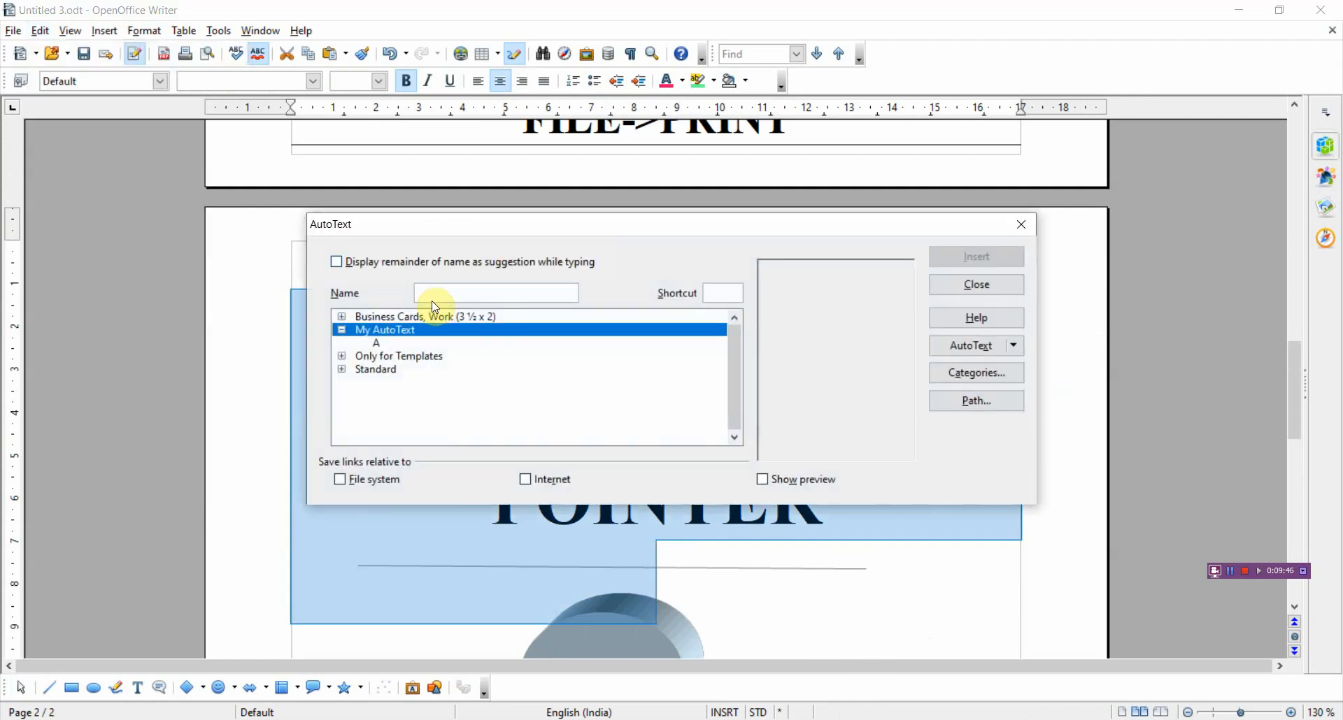
left_click(456, 289)
left_click(987, 293)
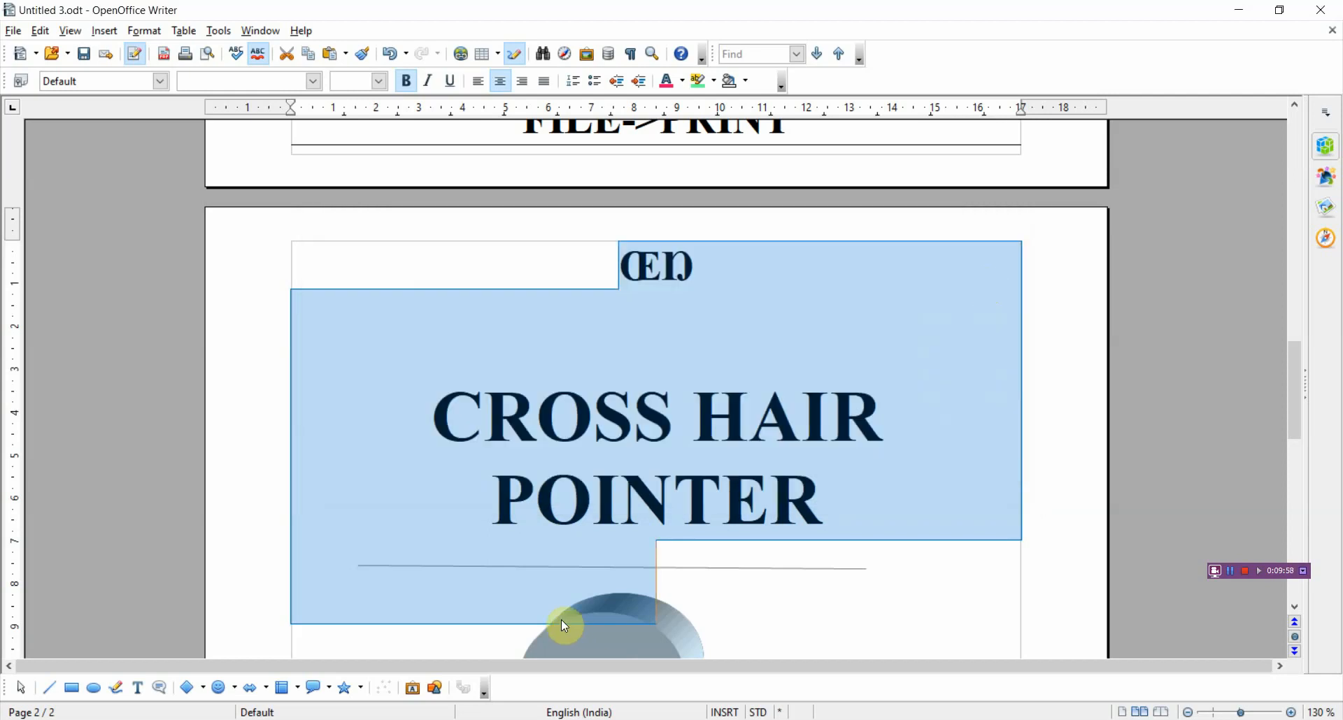
Add several blank paragraphs after CROSS HAIR POINTER so the text cursor sits below the extruded shape
scroll(563, 623, "down", 4)
scroll(565, 624, "down", 3)
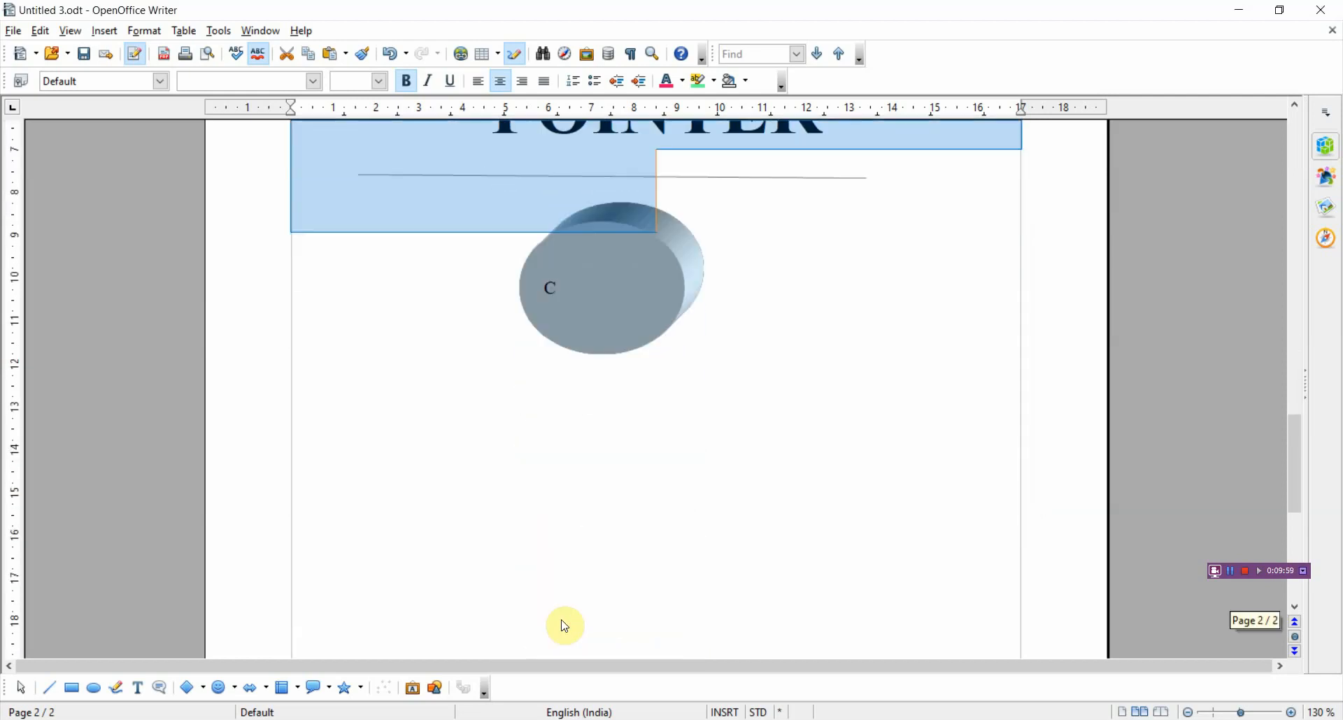
left_click(464, 461)
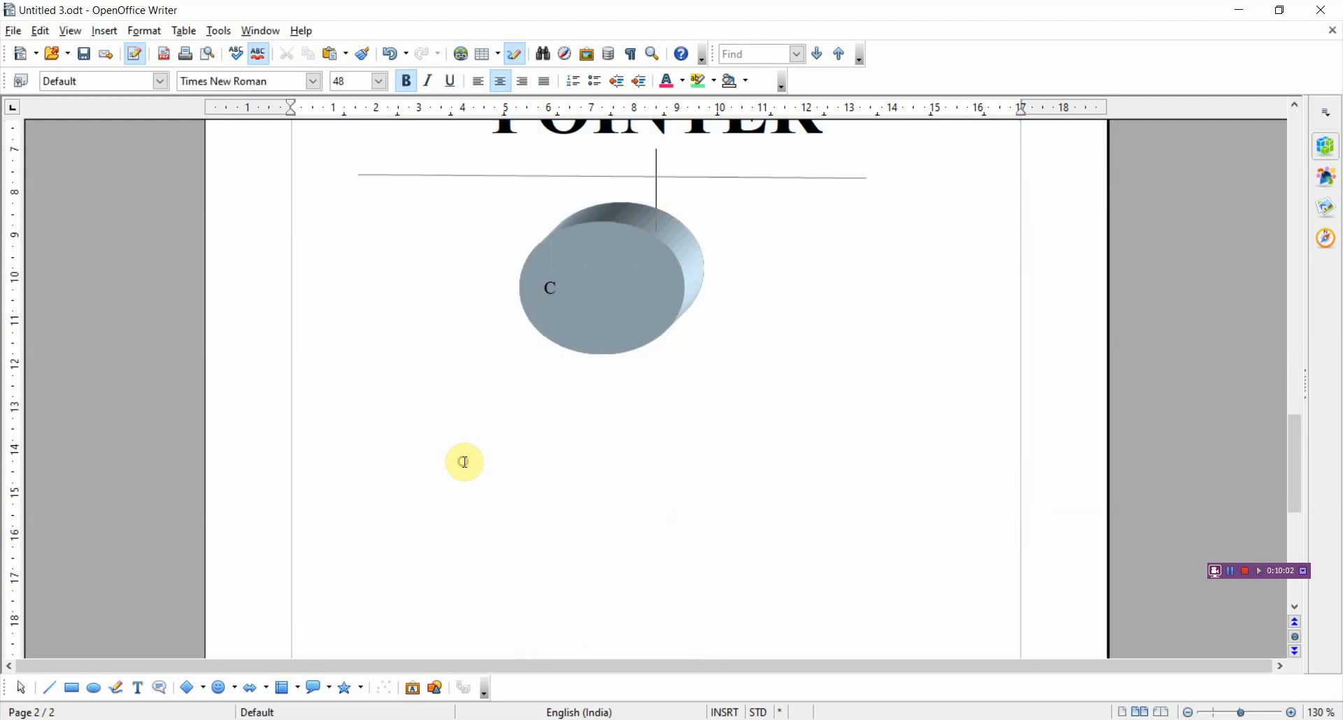
key("Return")
key("Return")
key("Return")
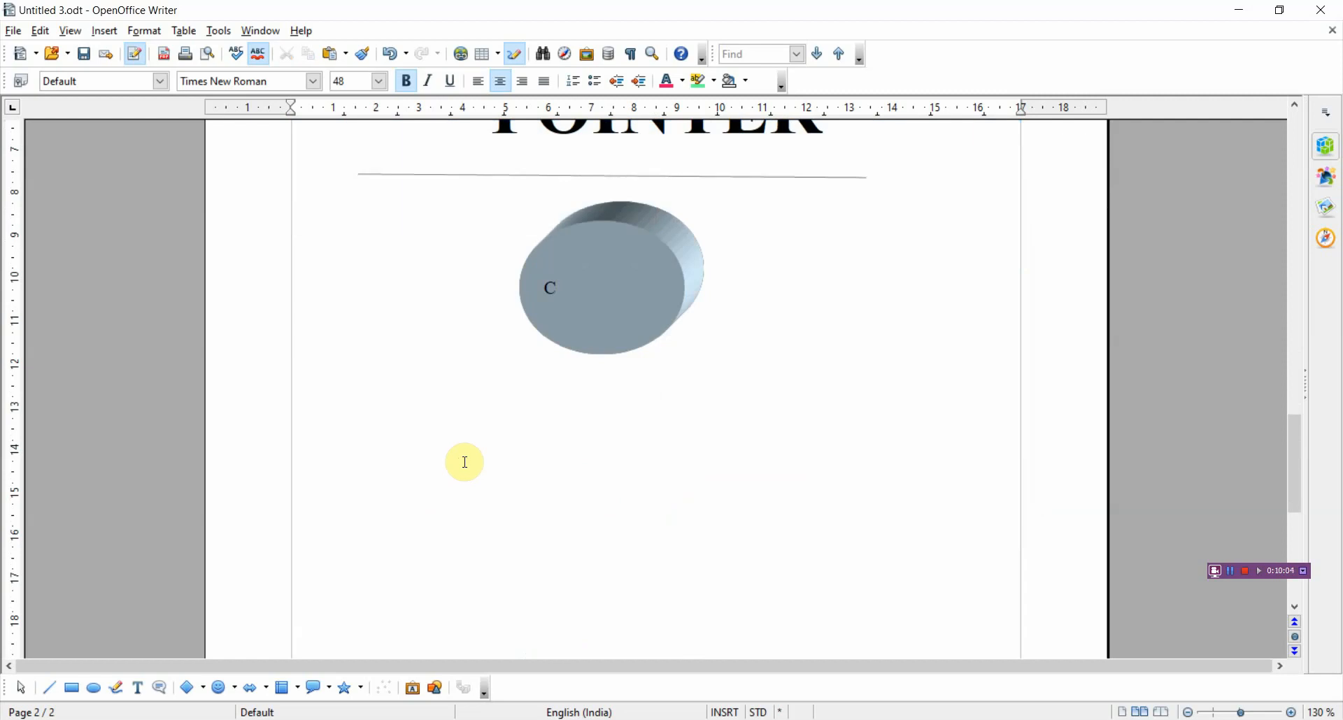
Insert the AutoText entry A from the My AutoText category below the extruded shape
left_click(46, 35)
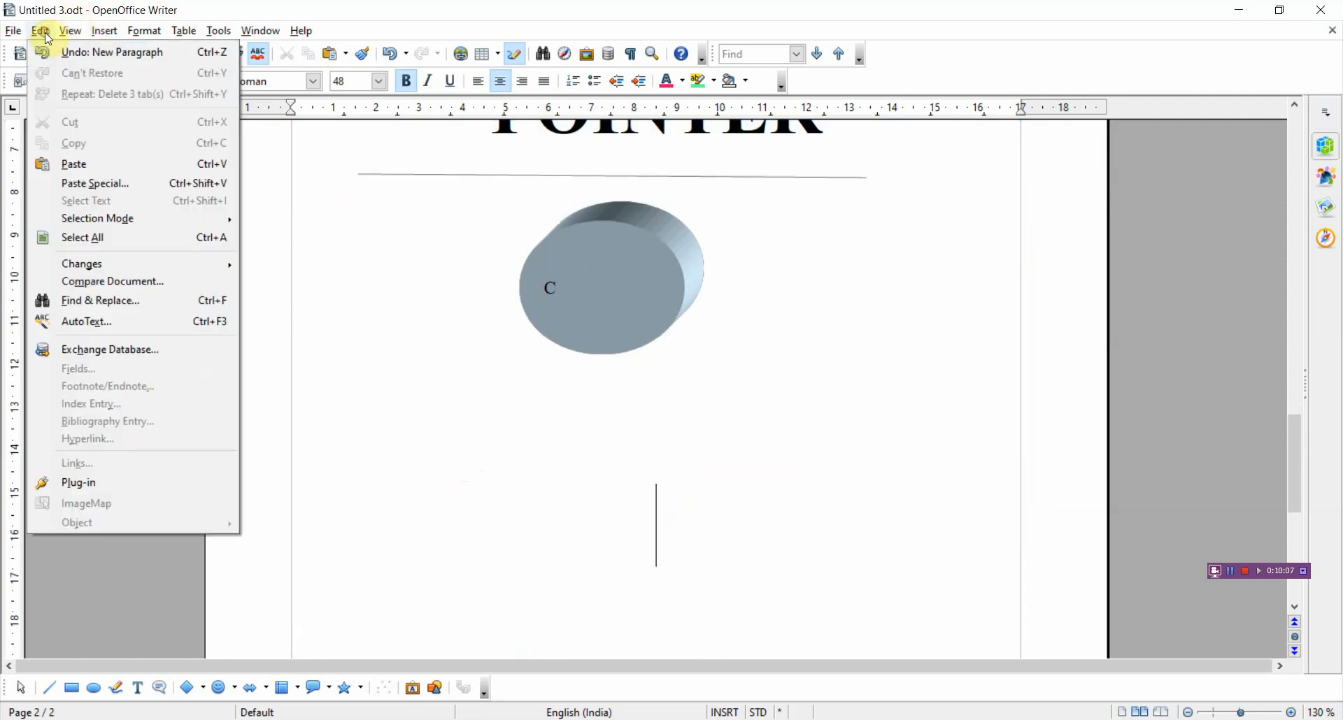
left_click(120, 319)
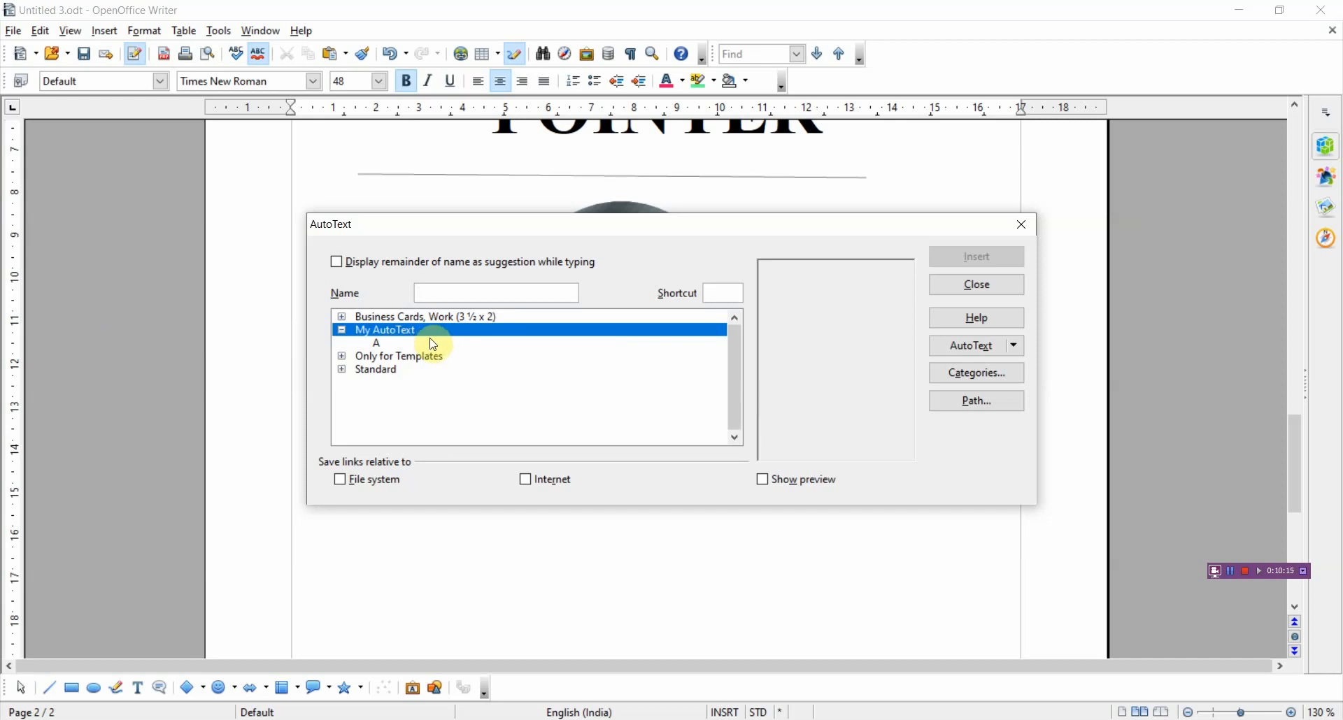
left_click_drag(375, 346, 370, 344)
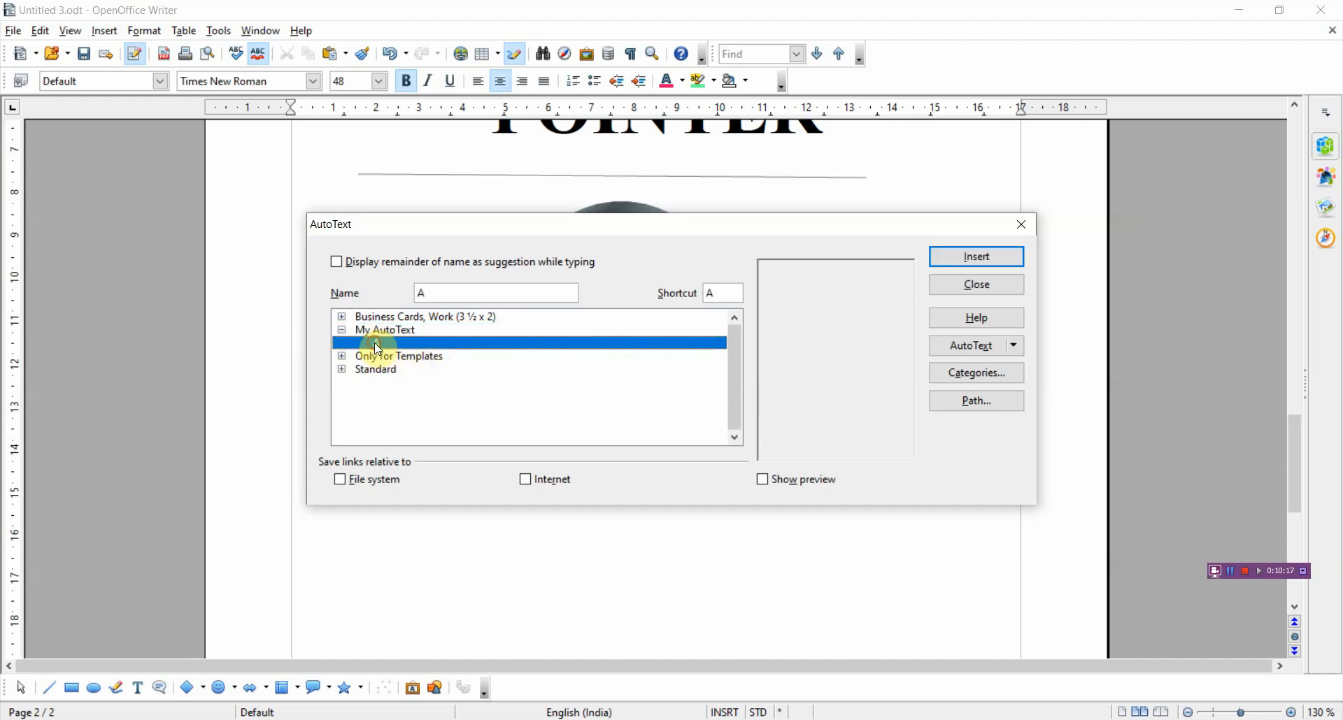
left_click(976, 257)
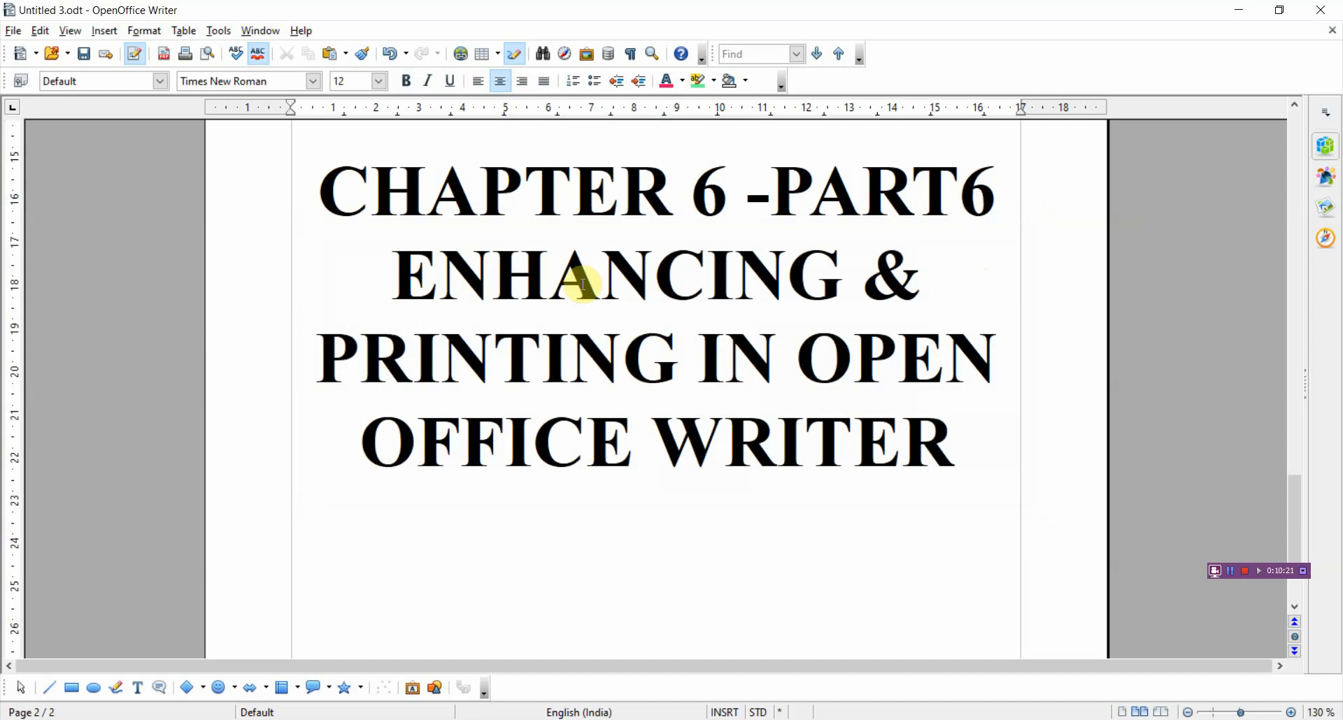
Select the text CROSS HAIR POINTER and save it as a new AutoText entry B in the My AutoText category
scroll(678, 356, "up", 5)
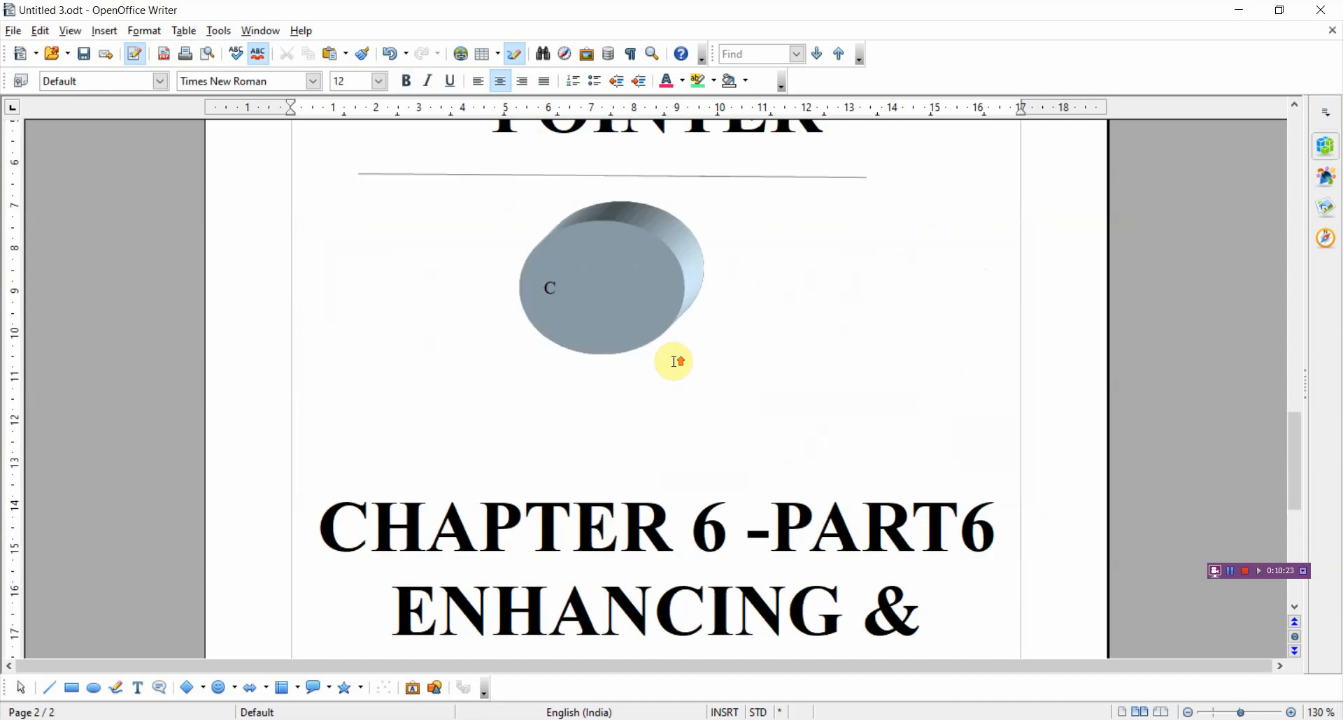
scroll(675, 362, "up", 3)
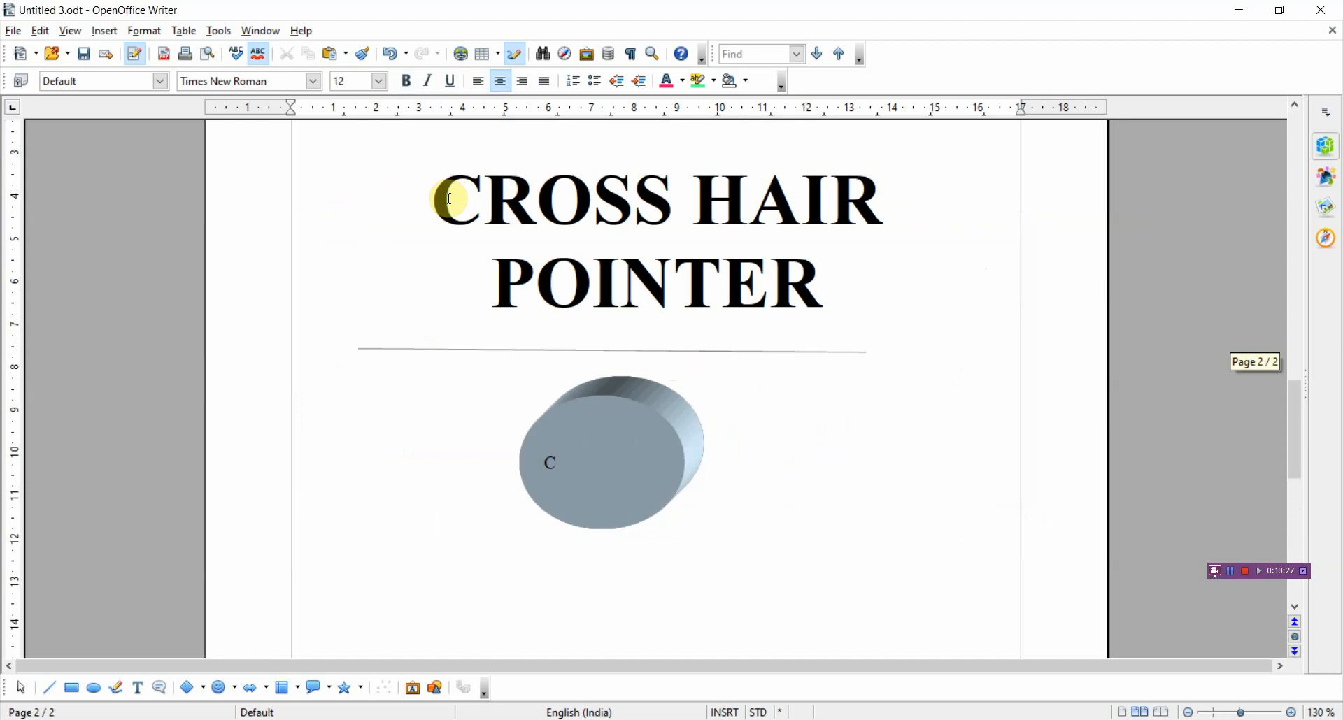
left_click_drag(449, 198, 942, 264)
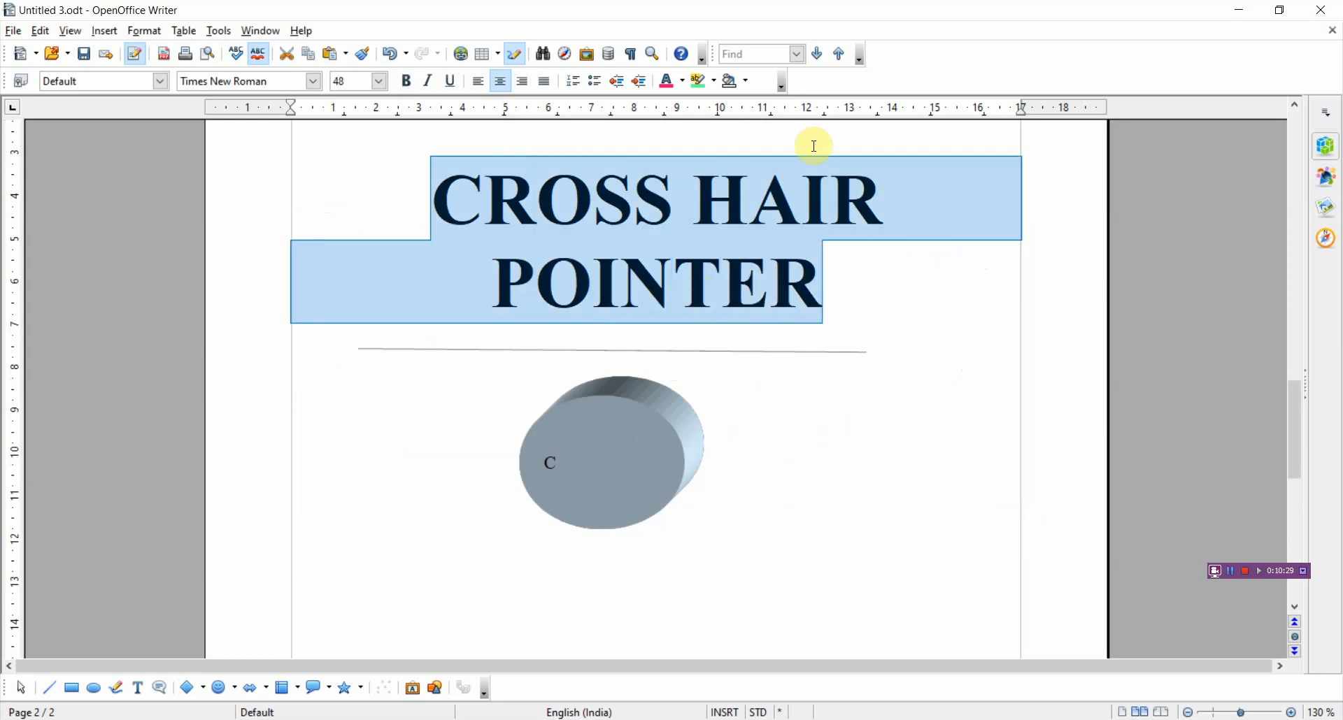
left_click(40, 31)
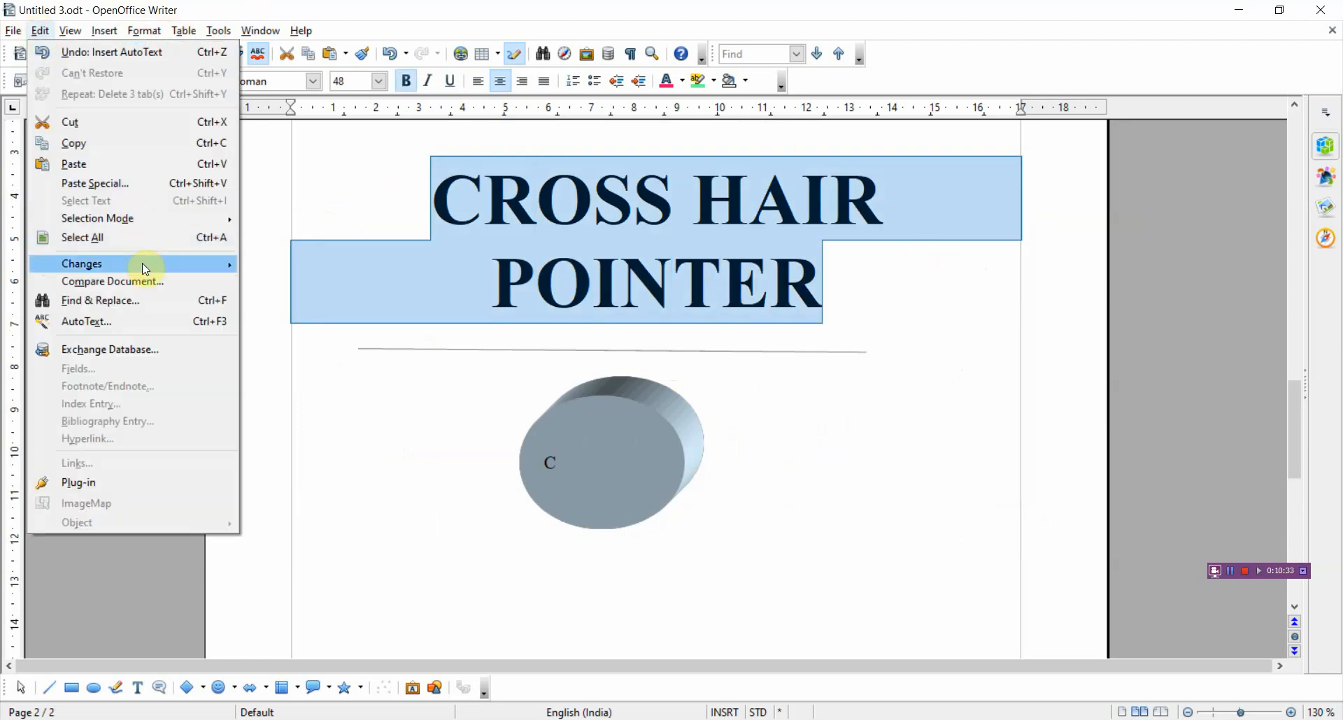
left_click(153, 322)
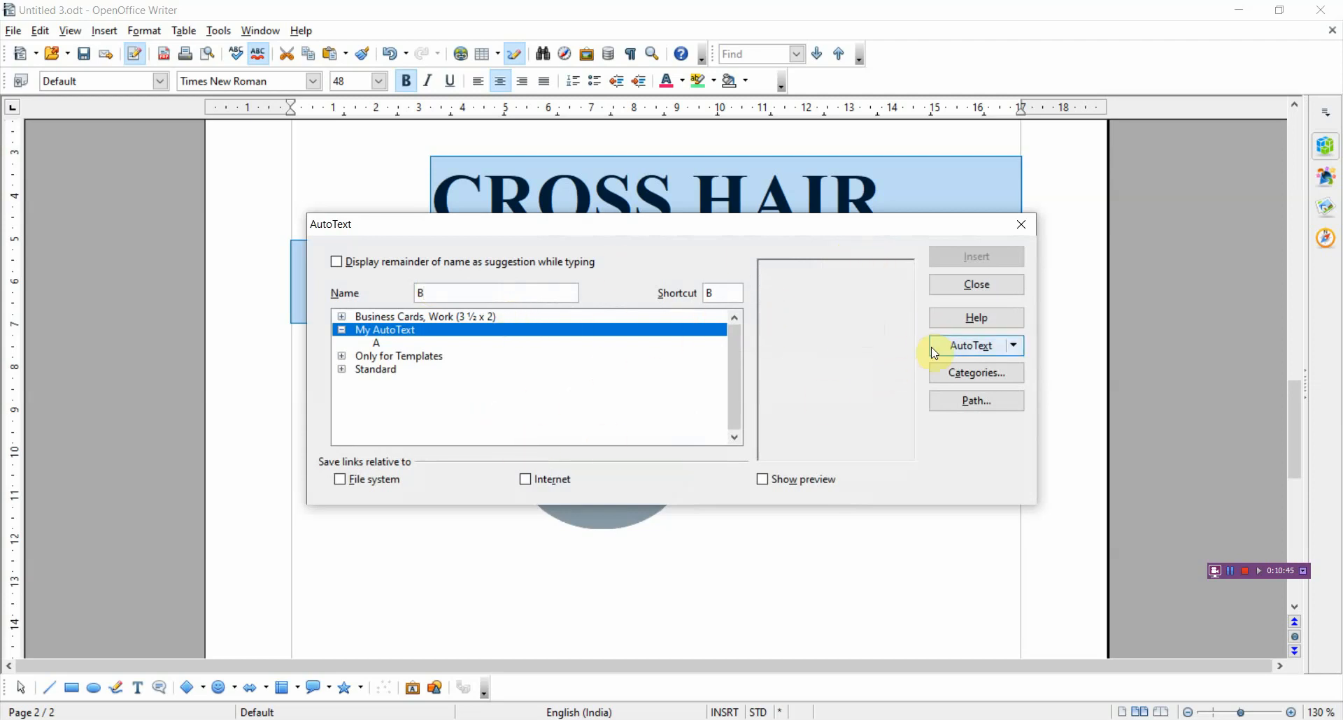
left_click(1014, 346)
left_click(971, 371)
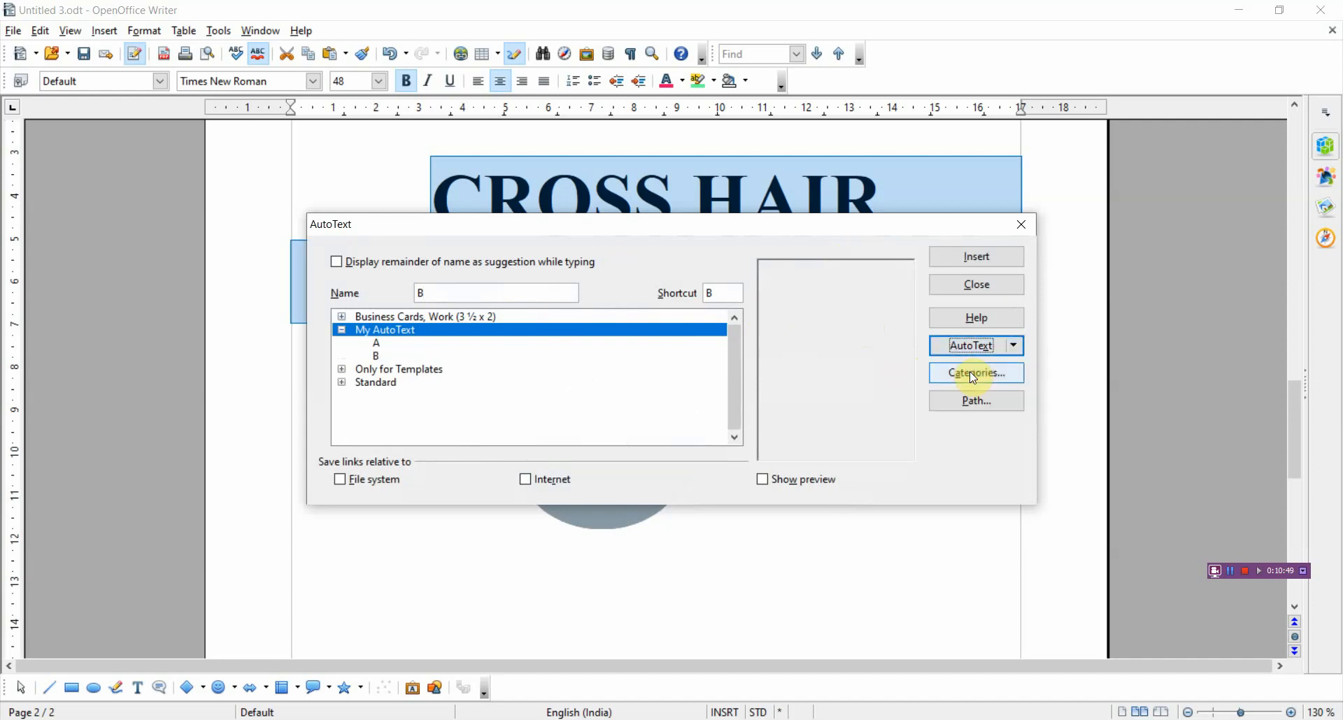
Replace the AutoText entry B with a text-only version of the selected CROSS HAIR POINTER text and close the AutoText dialog
left_click(1013, 345)
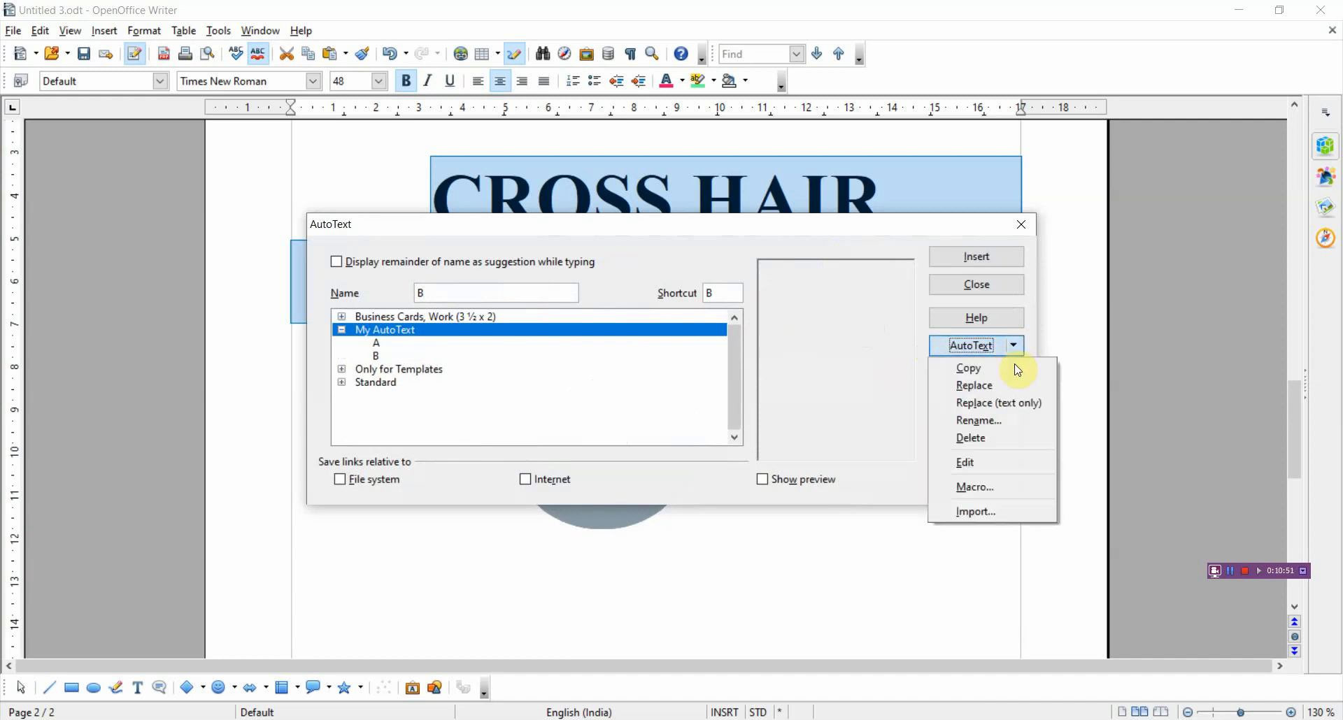
left_click(1006, 411)
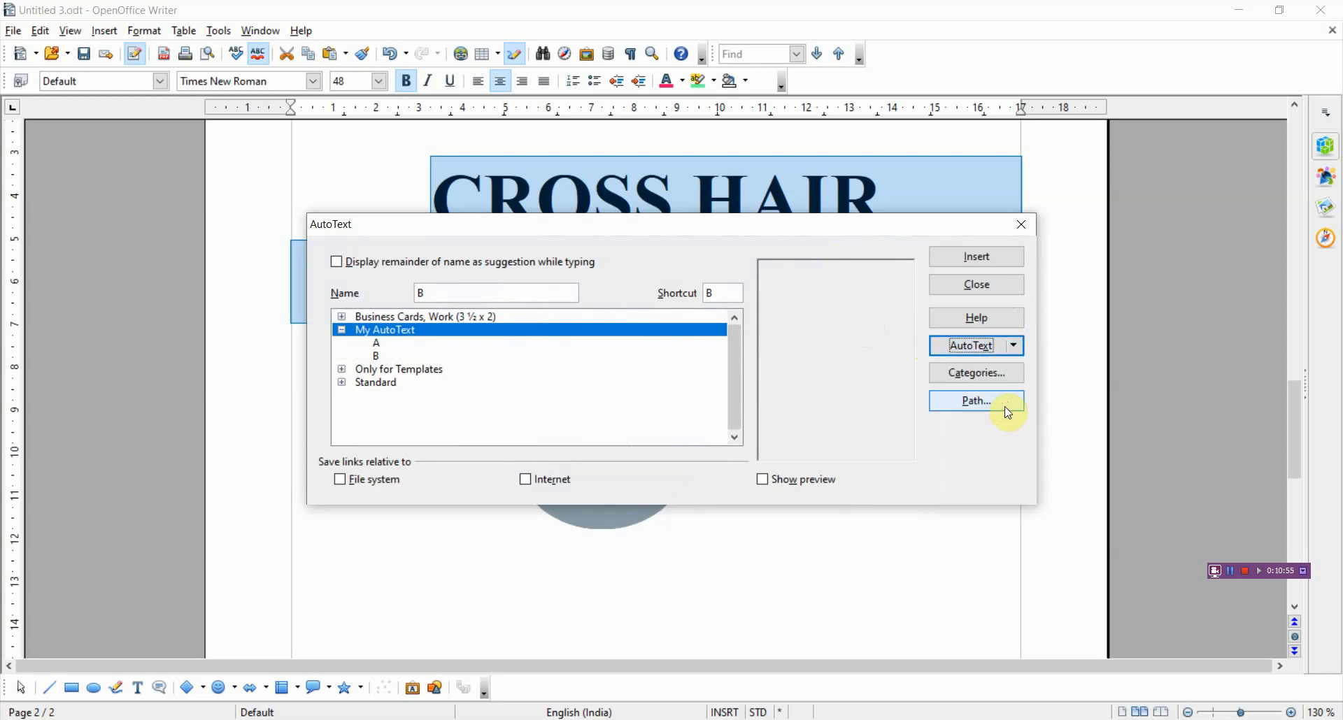
left_click(1013, 345)
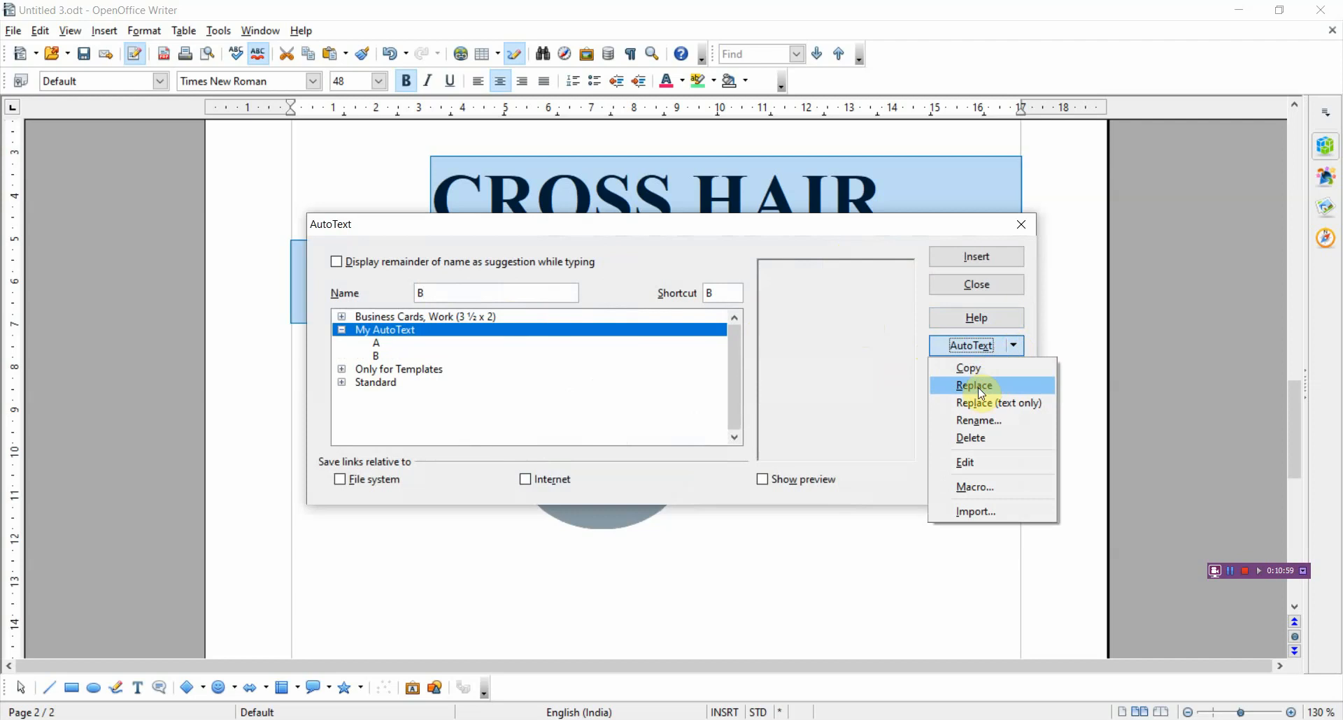
left_click(984, 409)
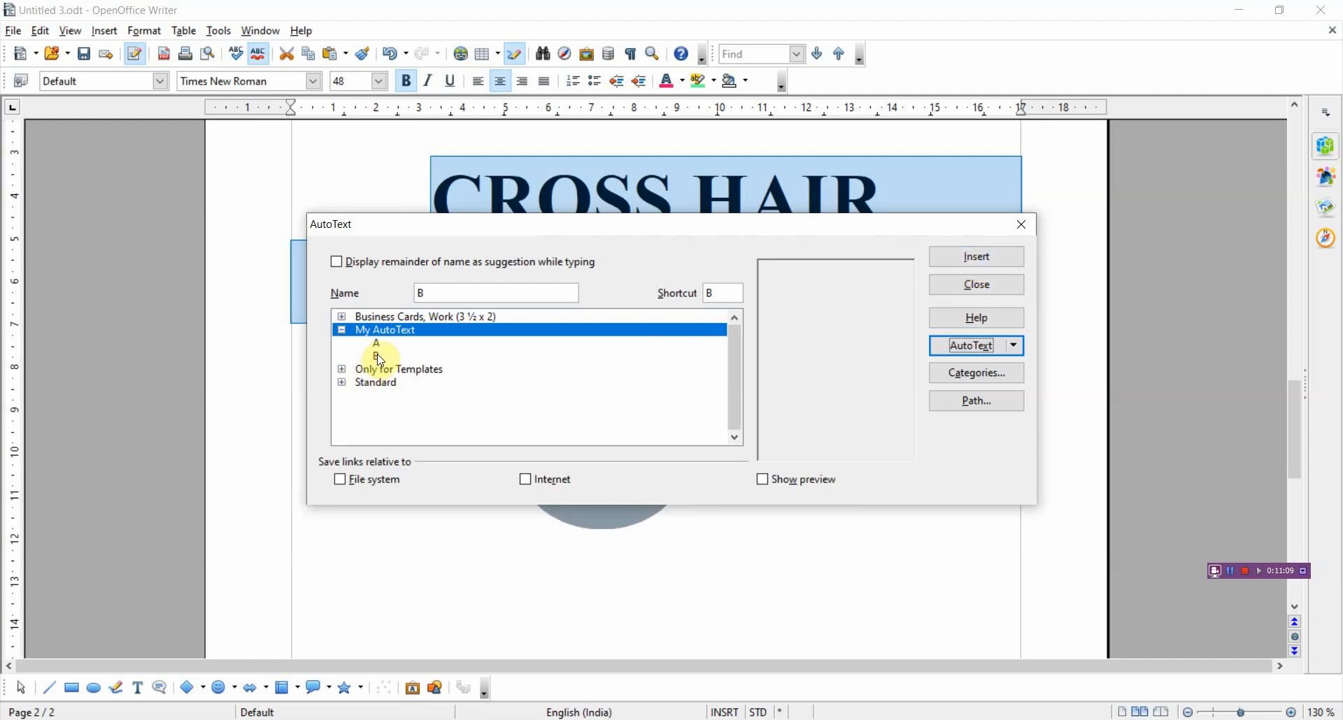
left_click(979, 287)
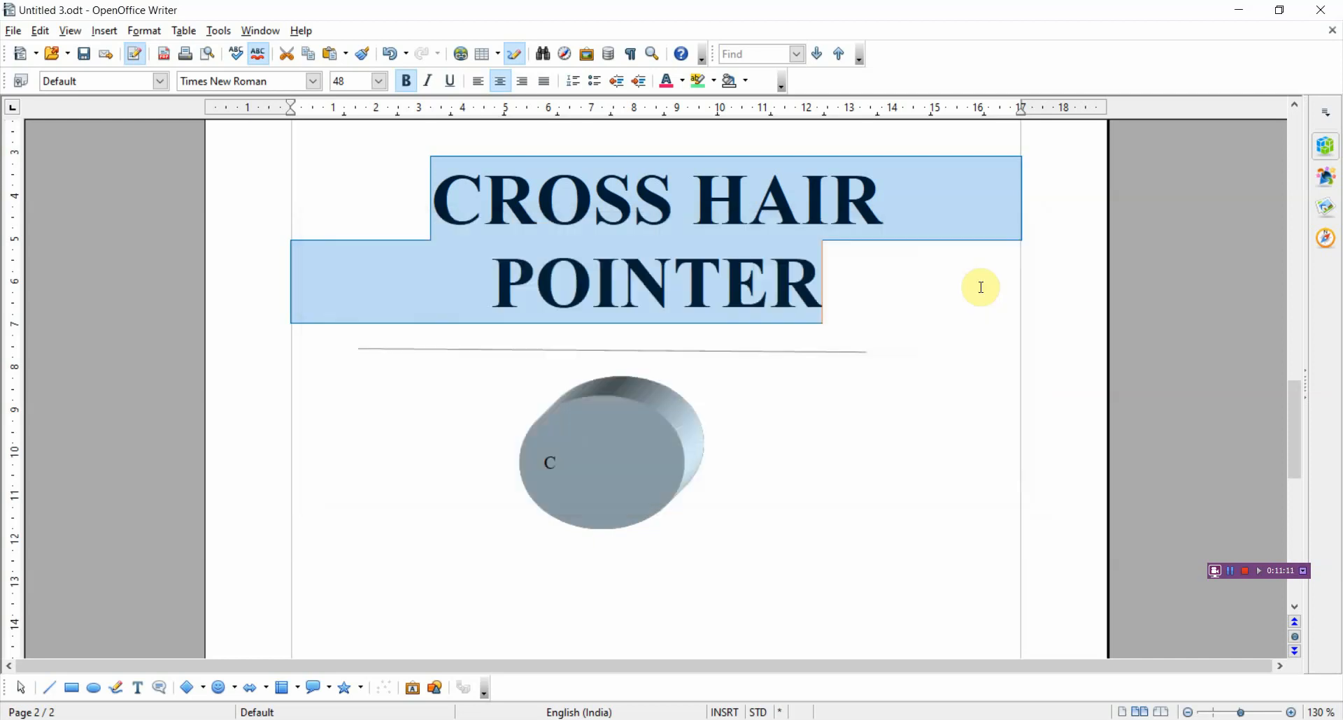
Insert the AutoText entry B from the My AutoText category between CROSS HAIR and POINTER in the heading
left_click(670, 457)
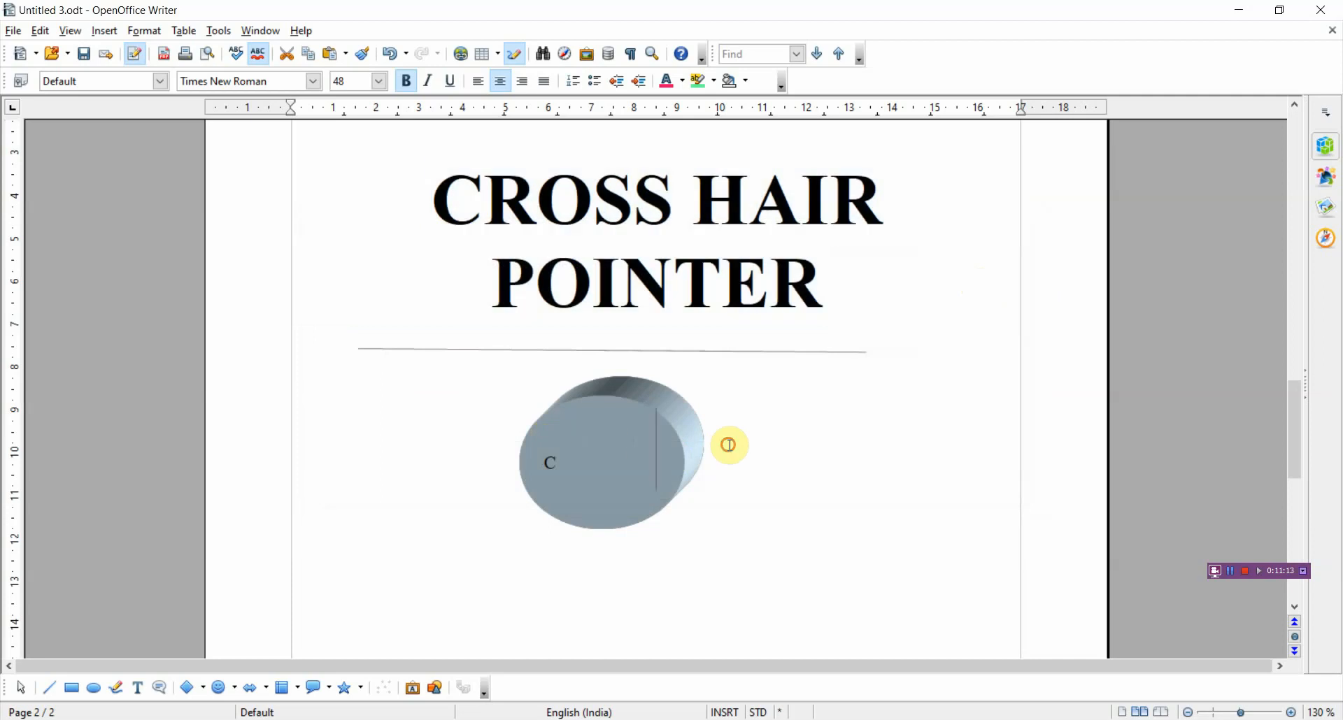
left_click(40, 32)
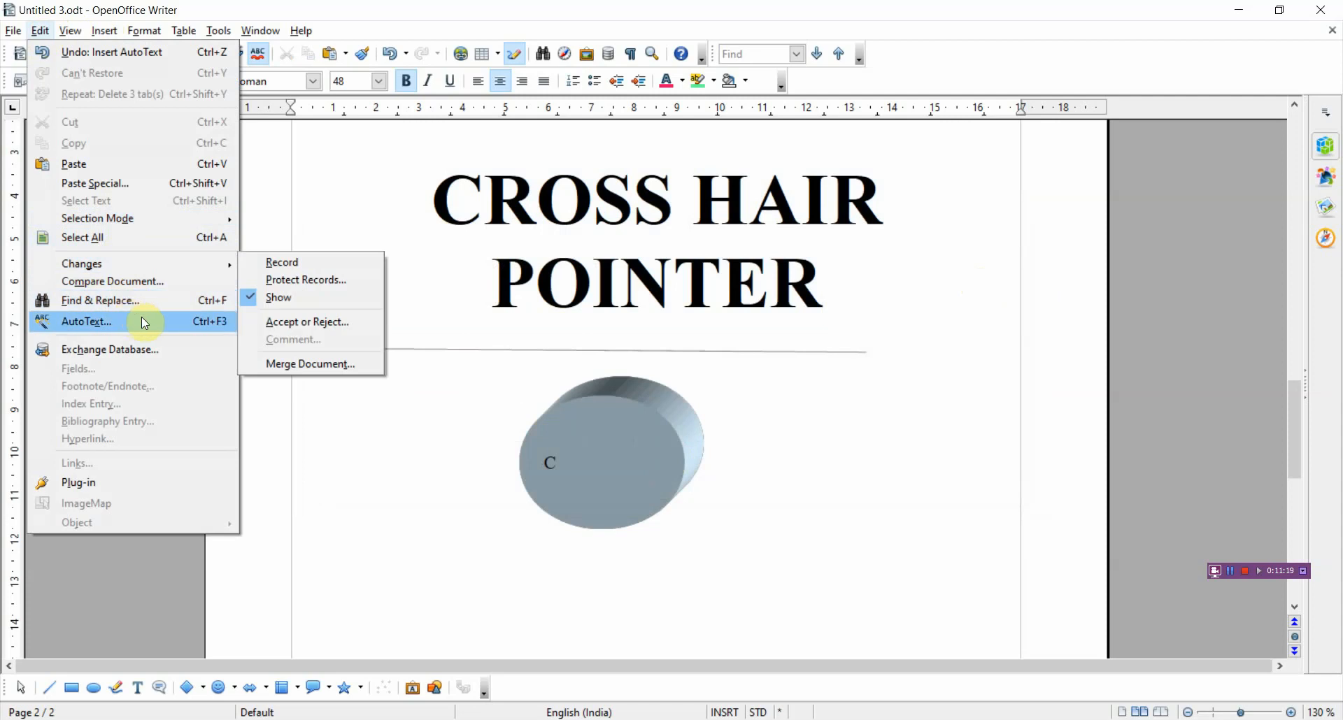
left_click(207, 317)
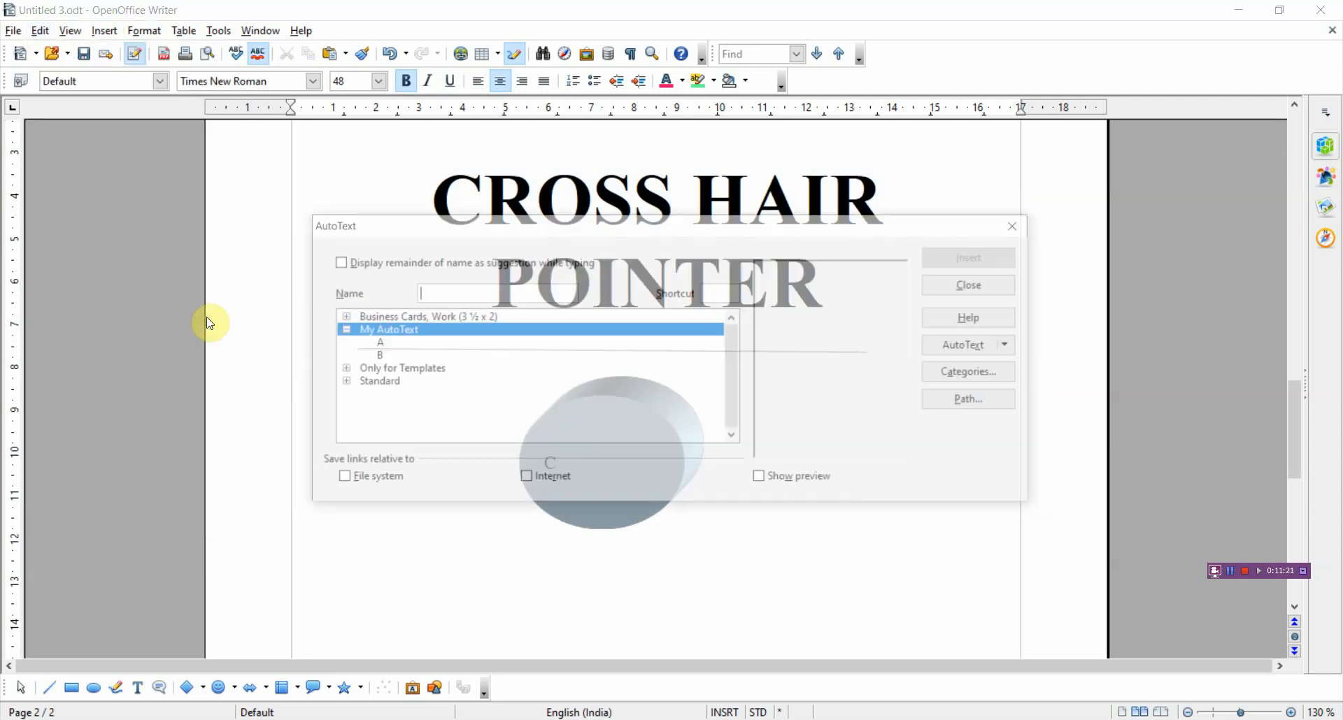
left_click(376, 357)
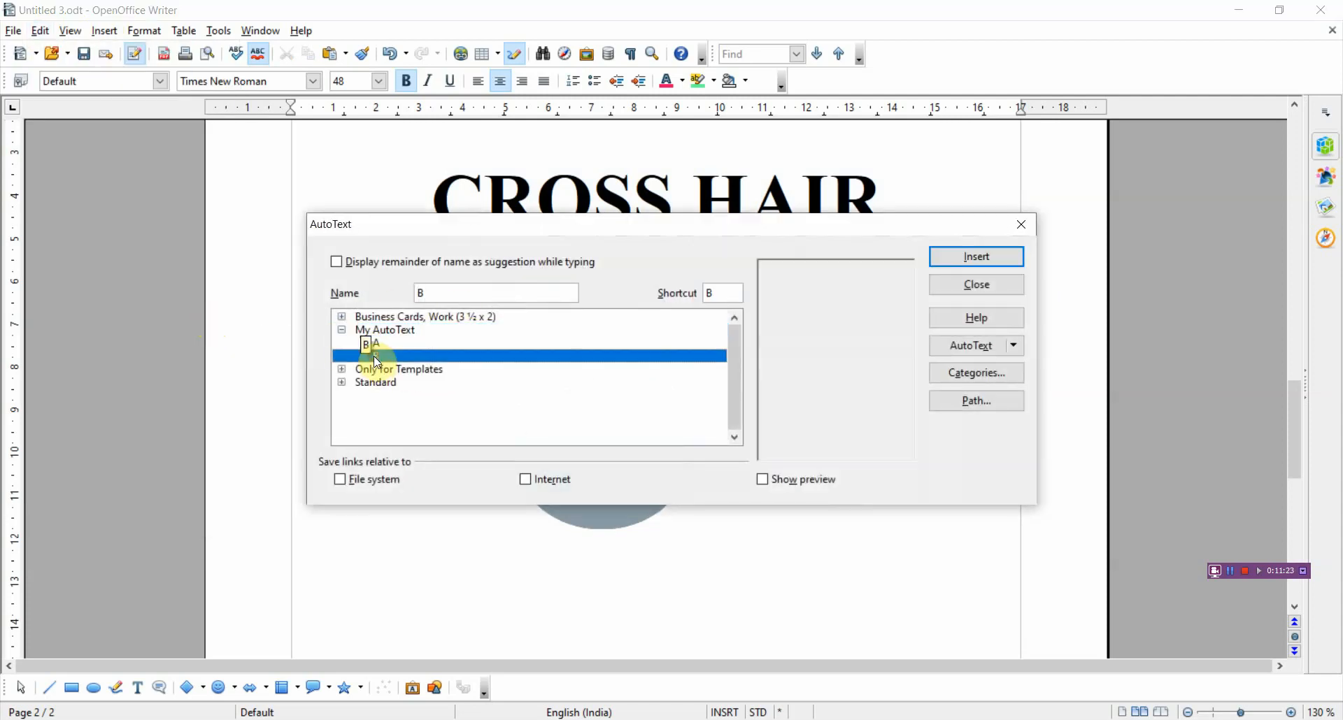
left_click(948, 259)
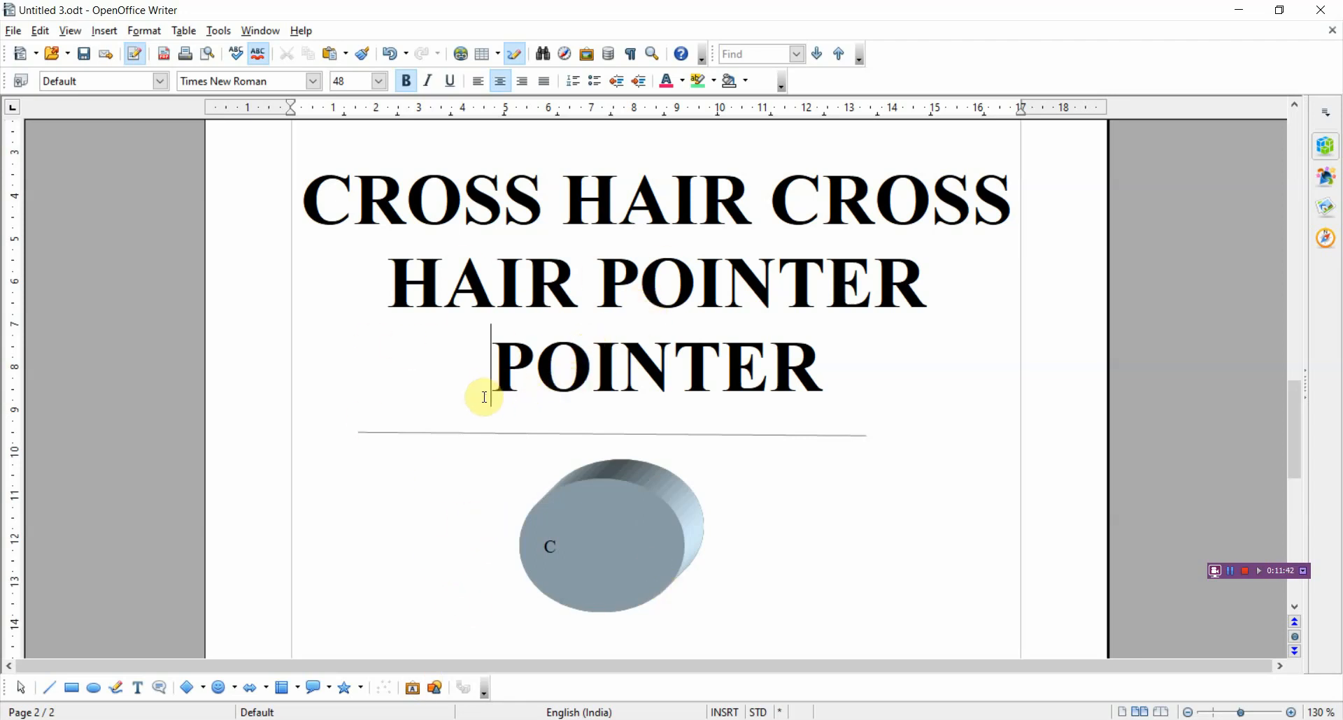
Review the topic notes on inserting pictures, special characters, shapes and AutoText on the first page
scroll(488, 394, "up", 10)
scroll(484, 398, "up", 6)
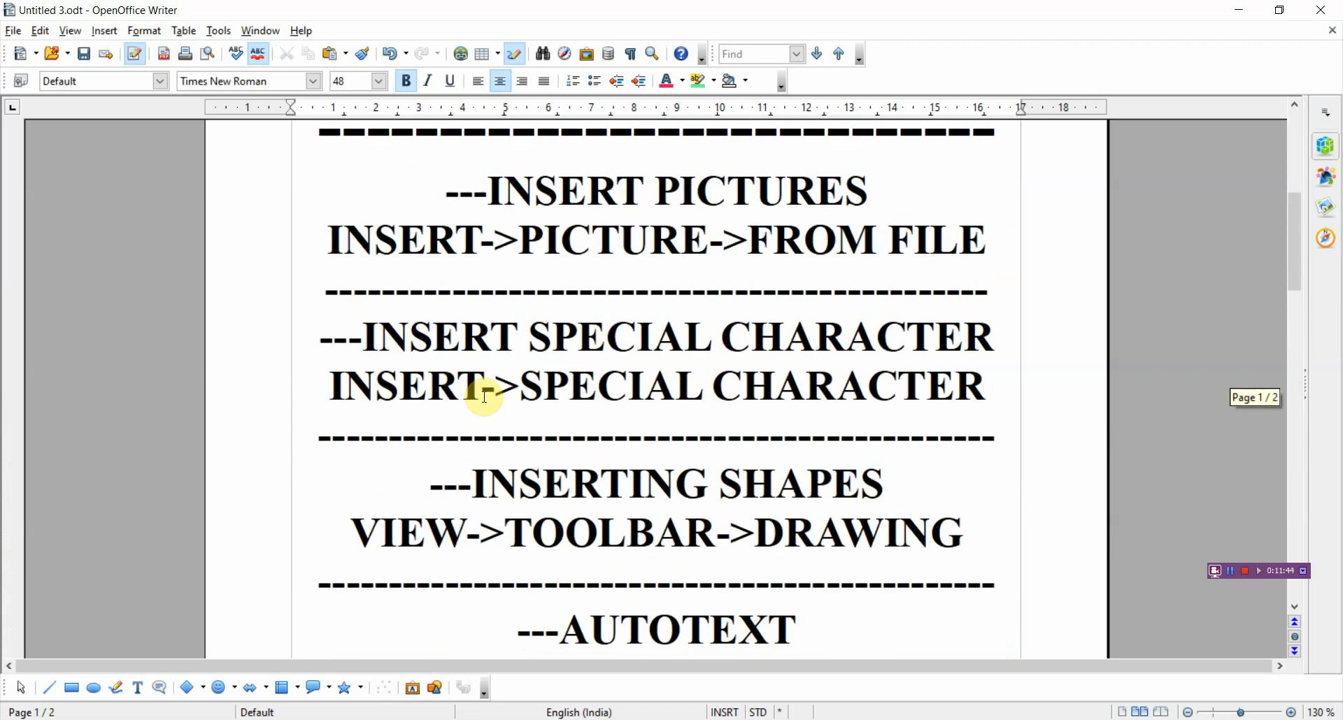
scroll(484, 397, "down", 5)
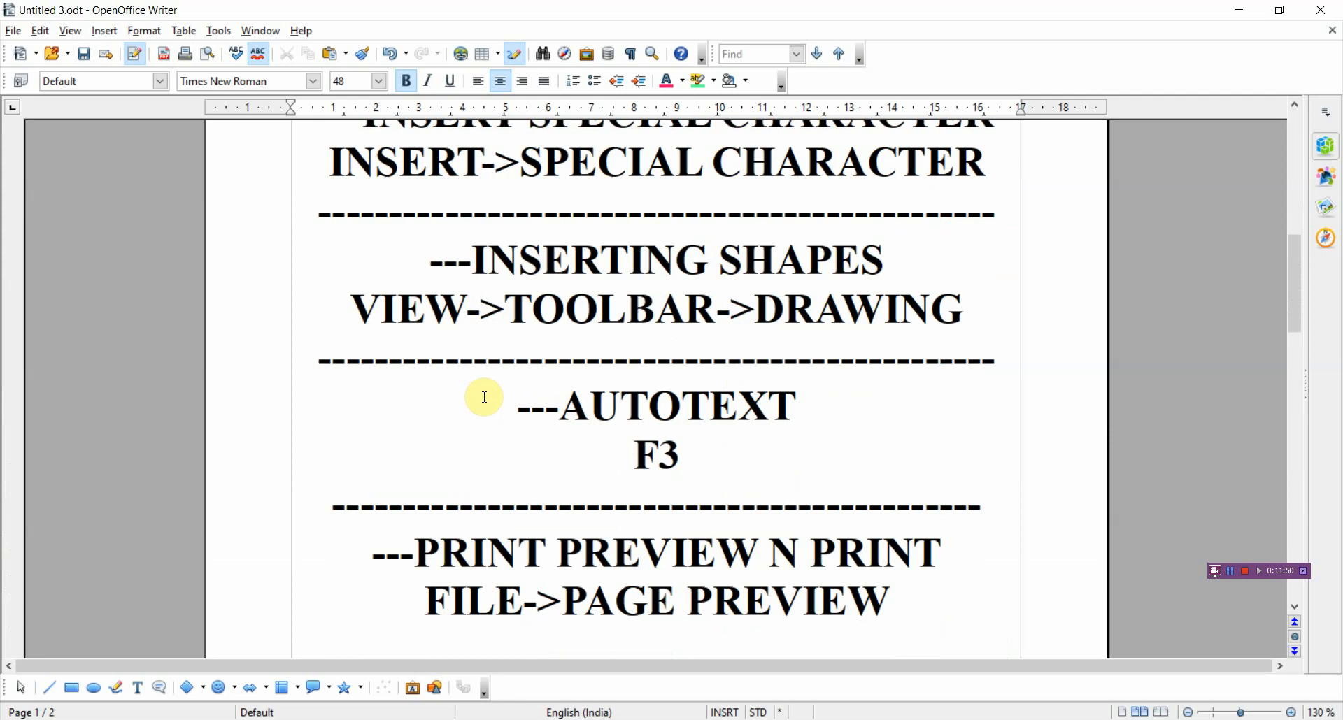
scroll(423, 423, "up", 5)
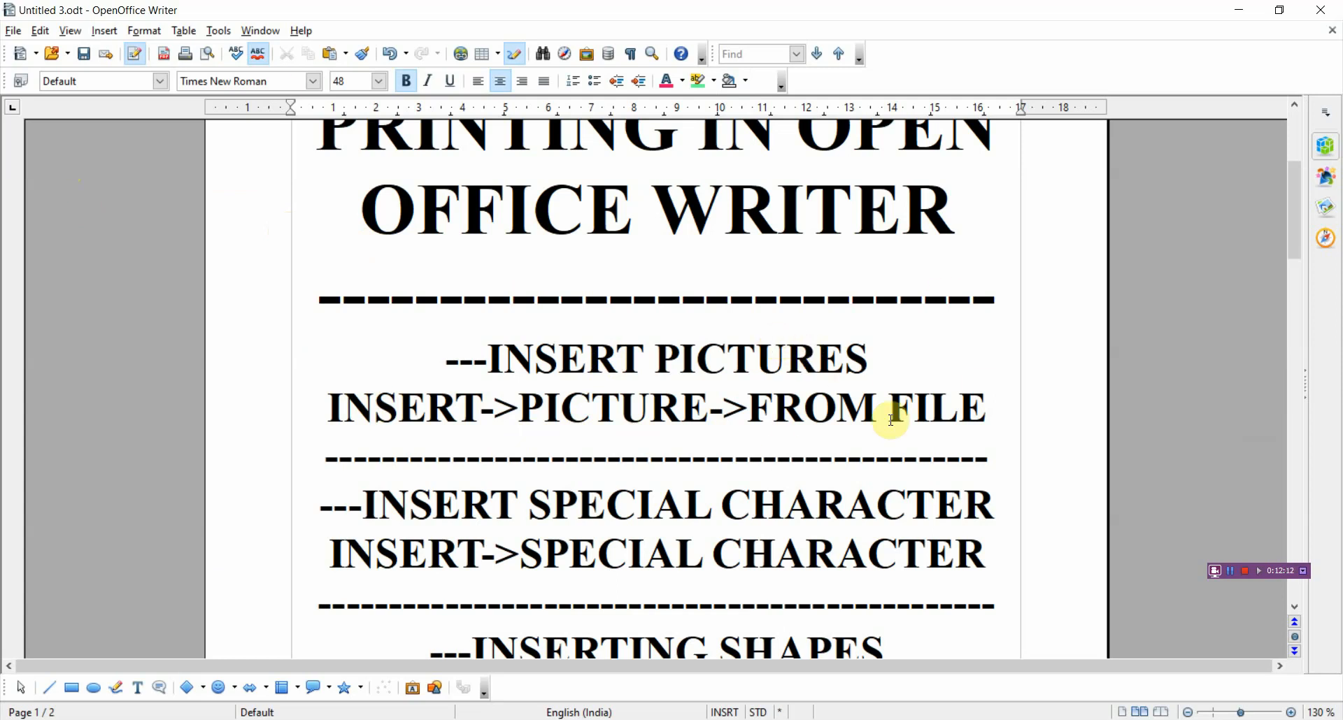
scroll(891, 420, "down", 3)
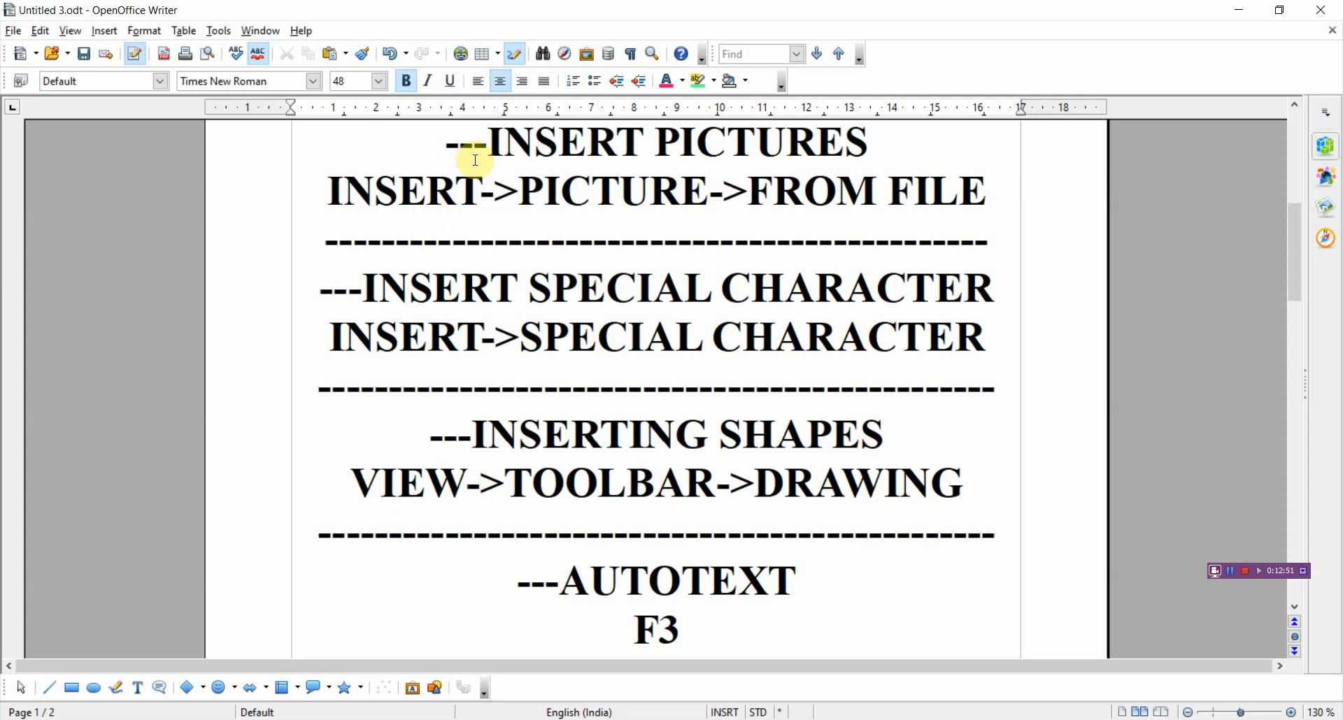
Select the extruded shape on the second page and check whether the AutoText command is available for it
scroll(476, 159, "down", 15)
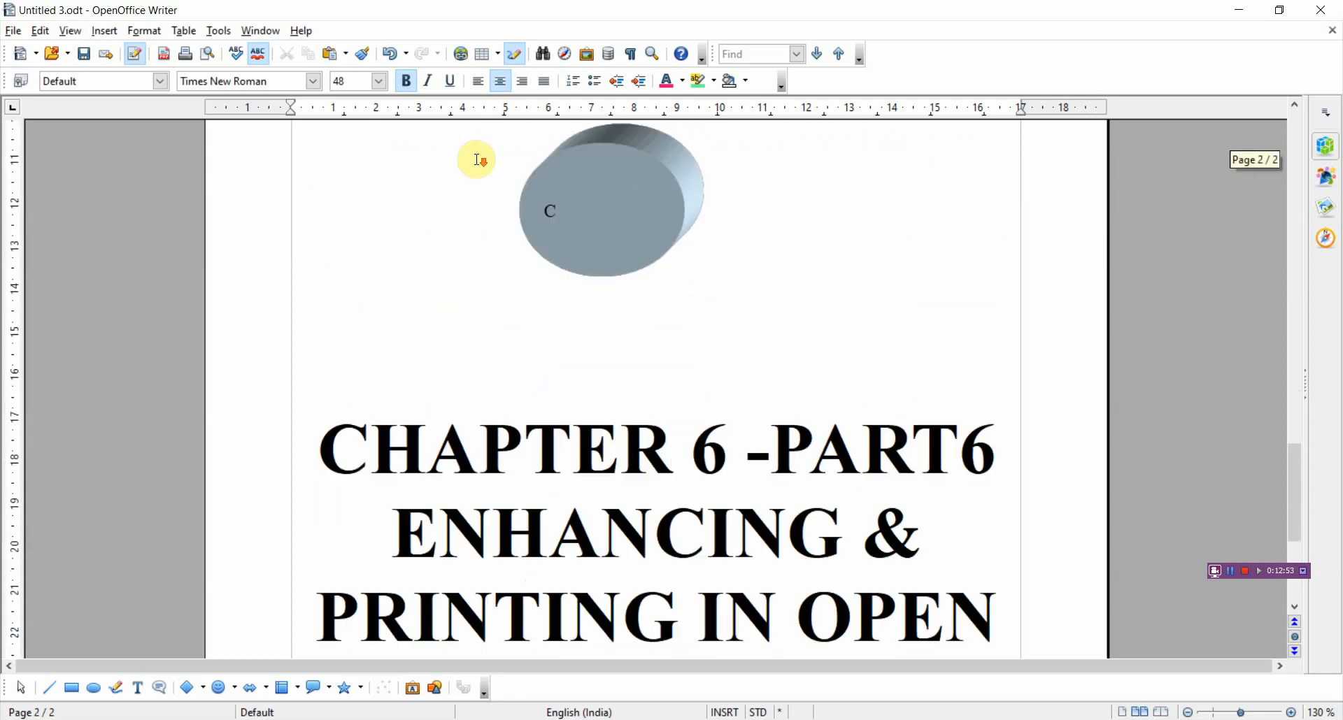
left_click(597, 190)
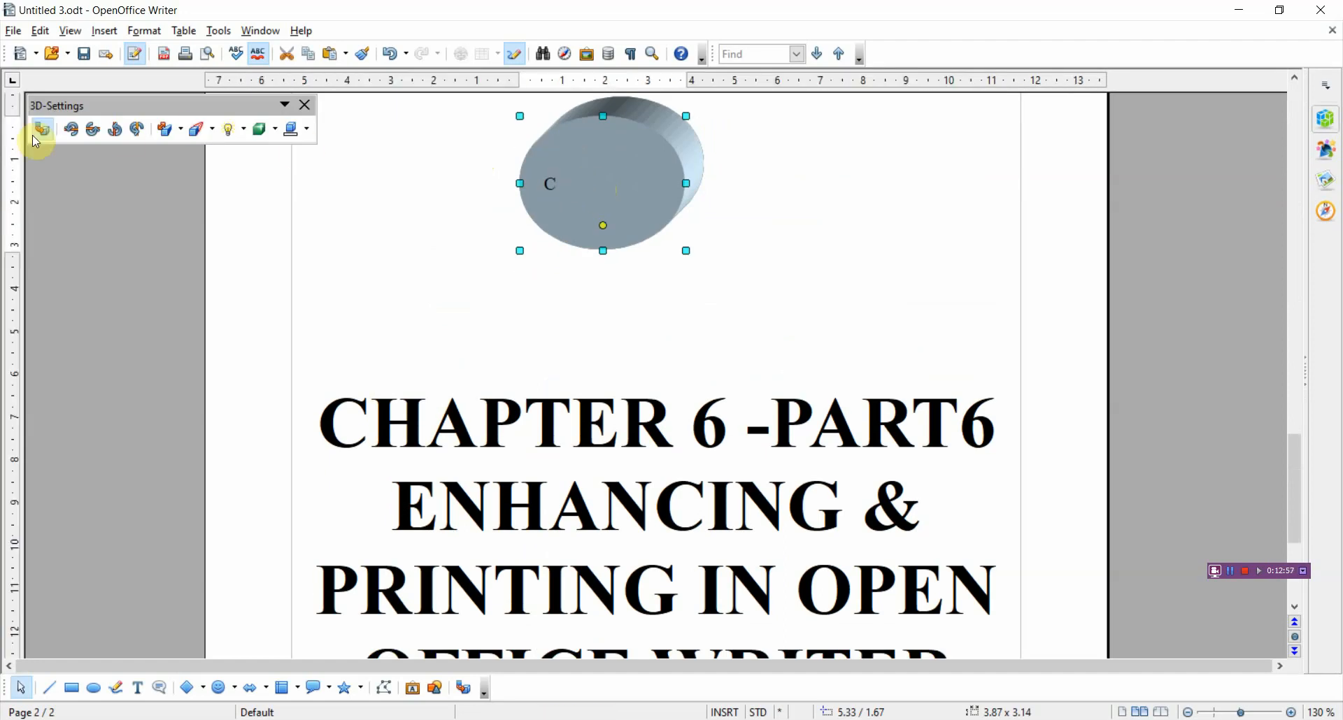
left_click(42, 33)
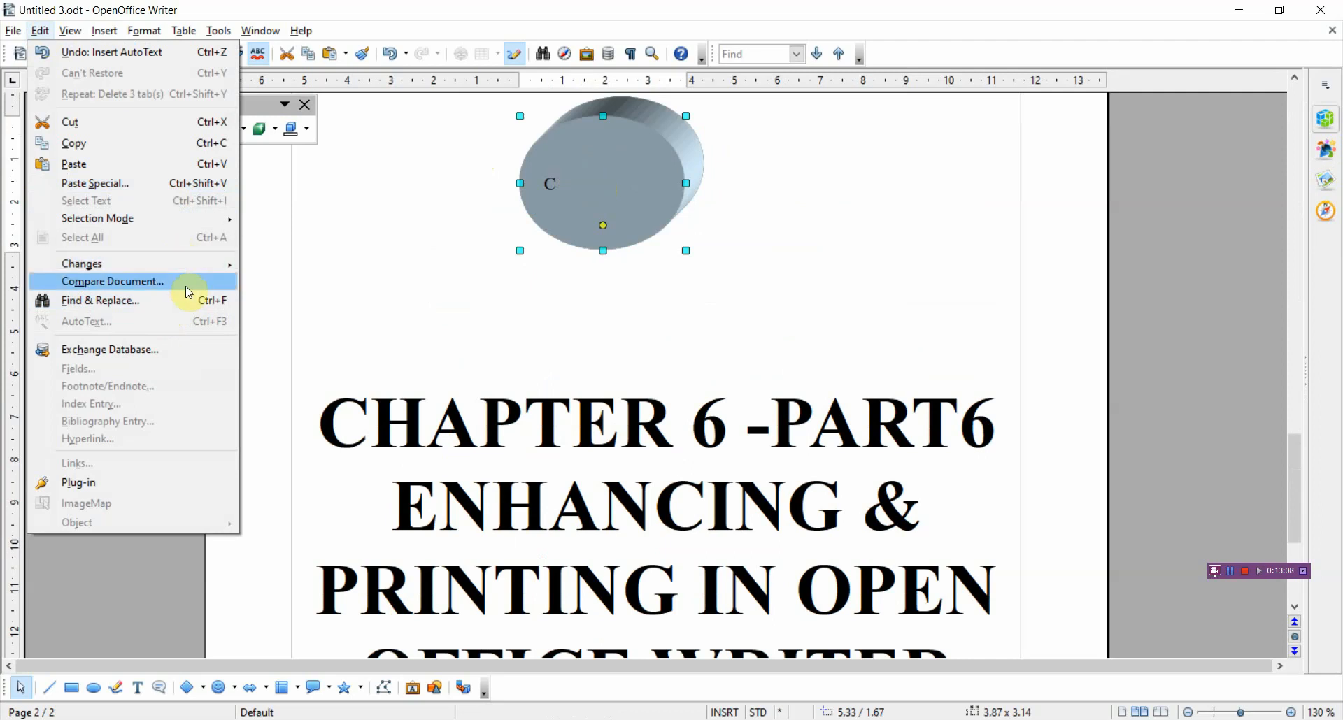
left_click(401, 284)
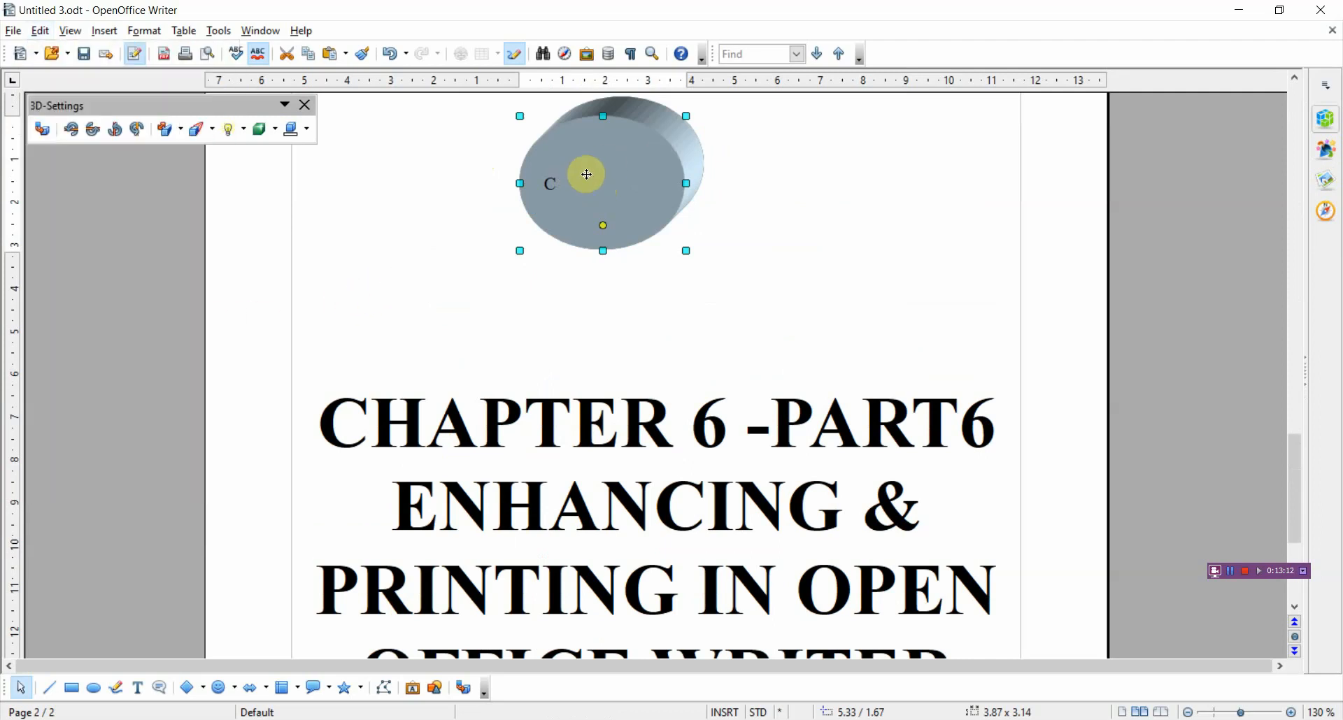
Move the extruded shape to about 7.97 / 0.75, just above the CHAPTER 6 -PART6 heading, and place the text cursor in that heading
left_click(783, 188)
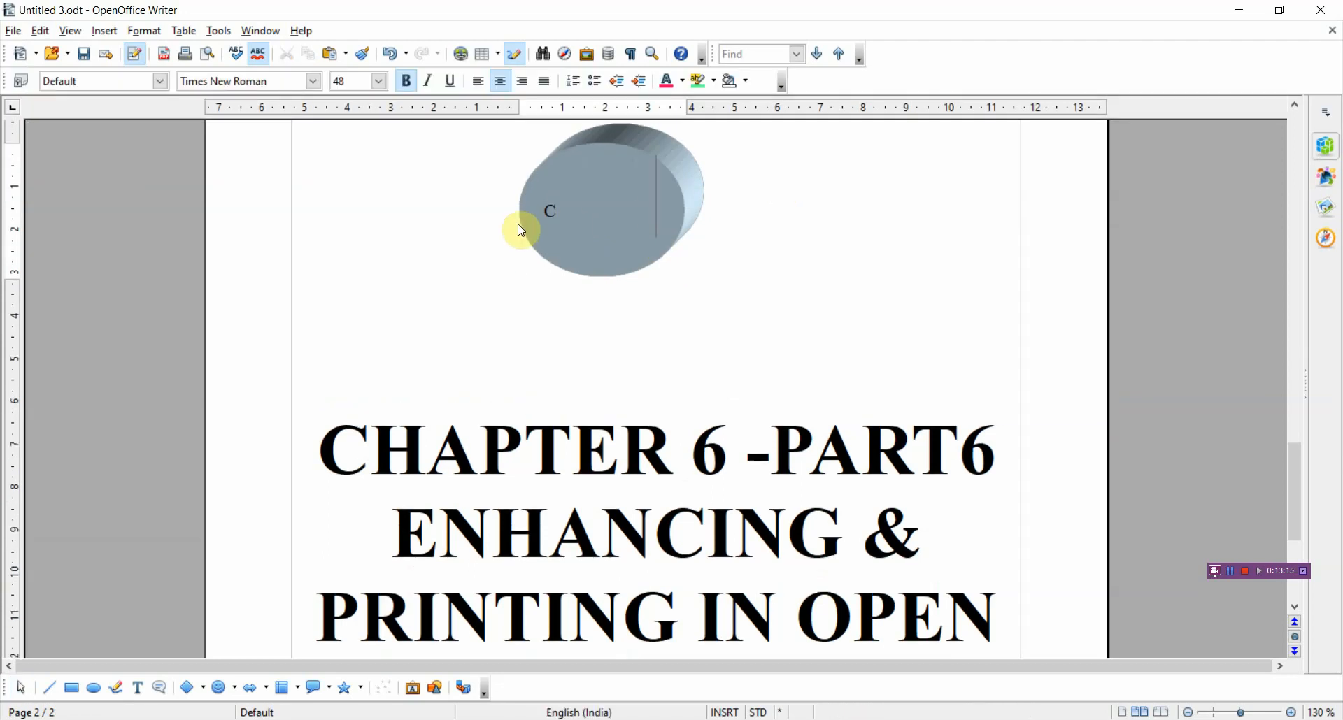
left_click_drag(551, 219, 661, 346)
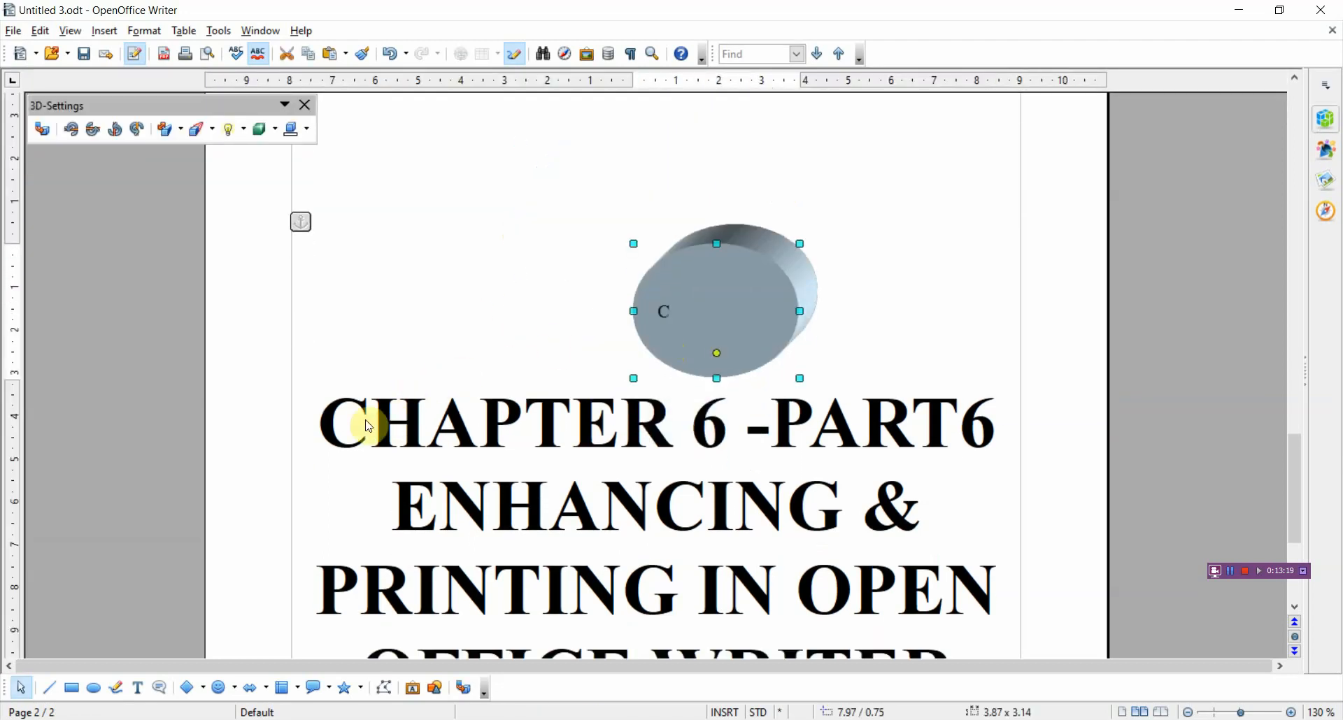
left_click(360, 426)
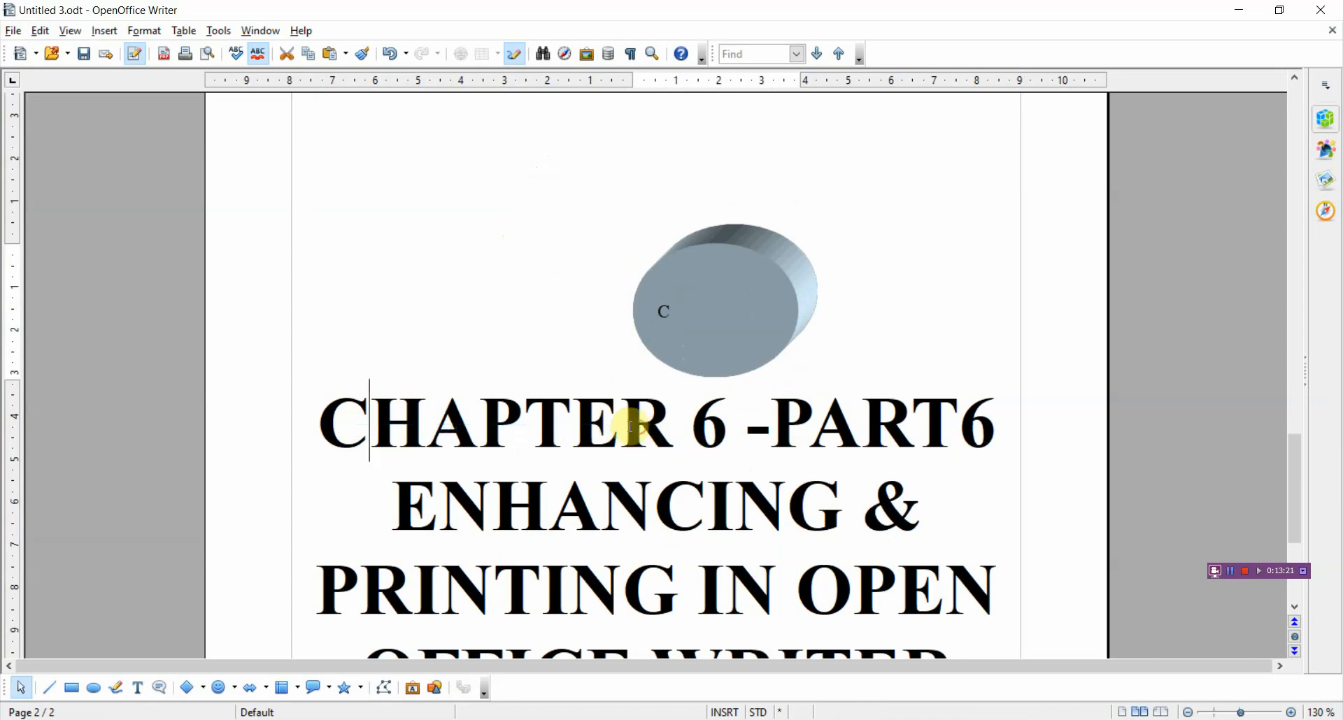
Save the text from INSERTING SHAPES through the special characters ŒŊ as a new text-only AutoText entry C in the My AutoText category
scroll(540, 301, "up", 5)
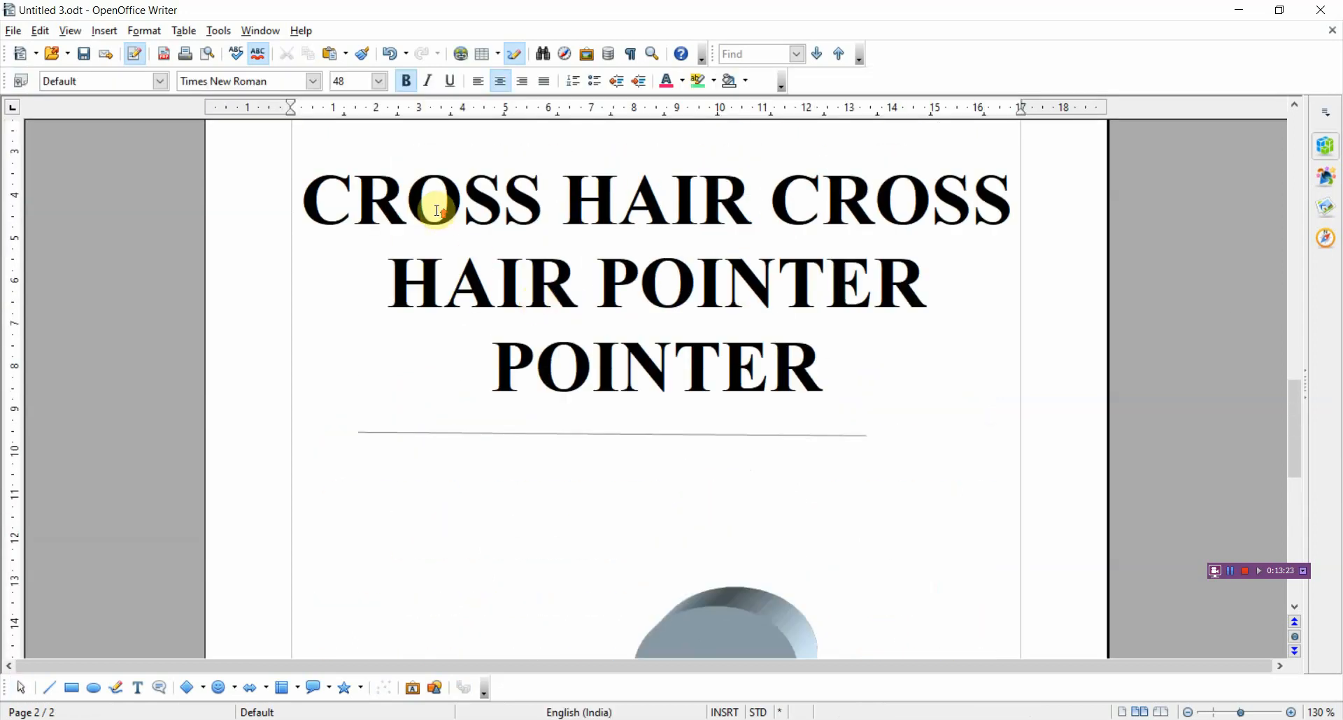
scroll(437, 210, "up", 10)
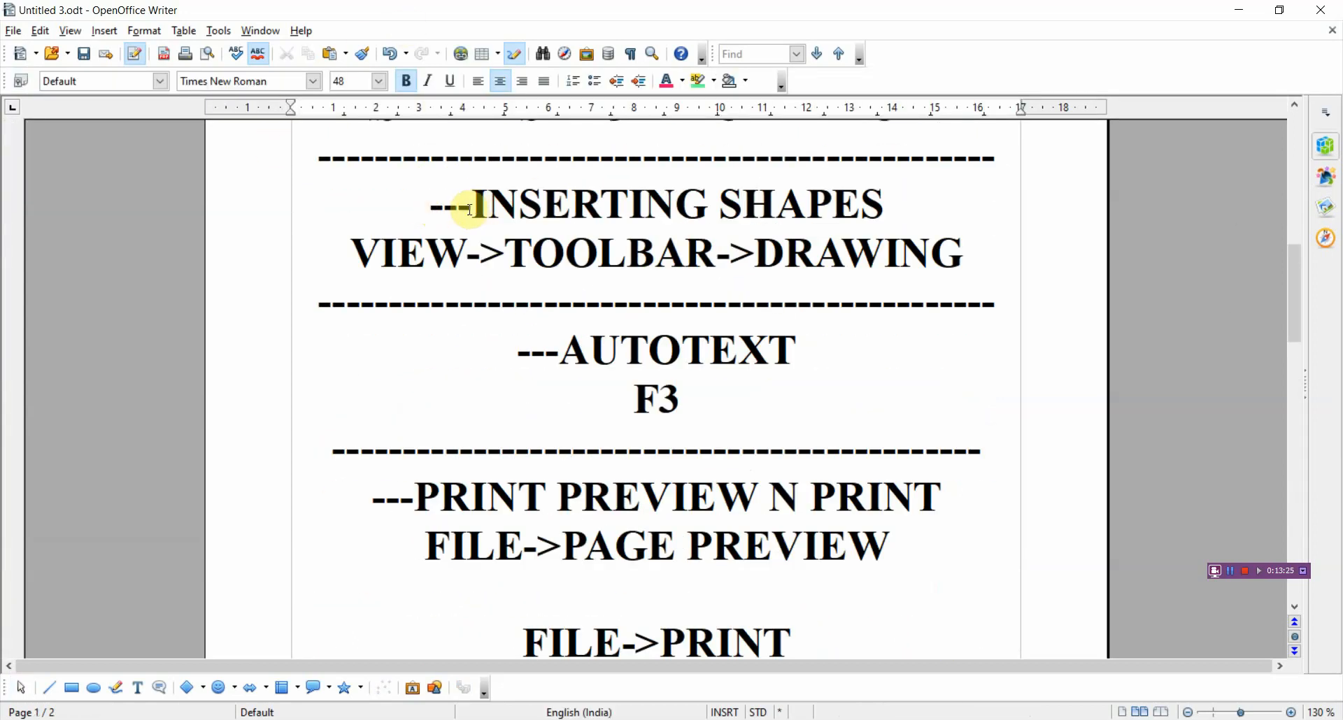
left_click_drag(443, 207, 693, 620)
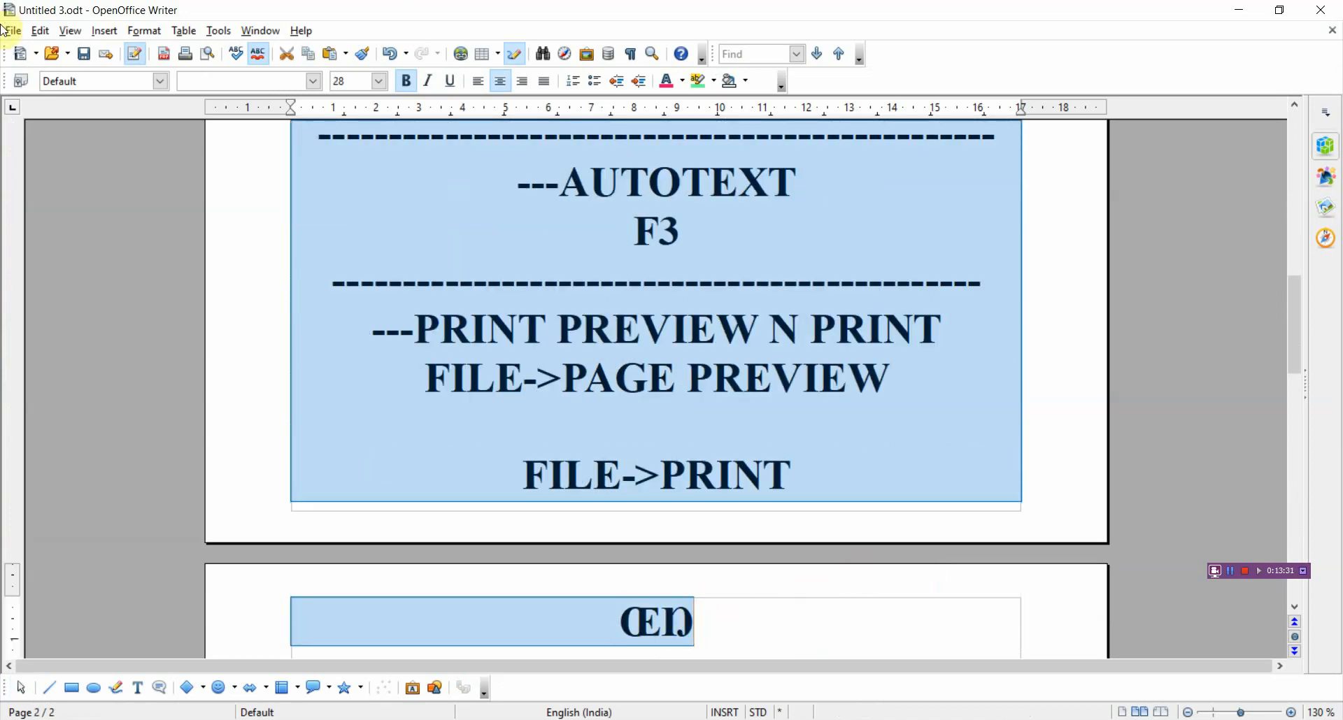
left_click(36, 36)
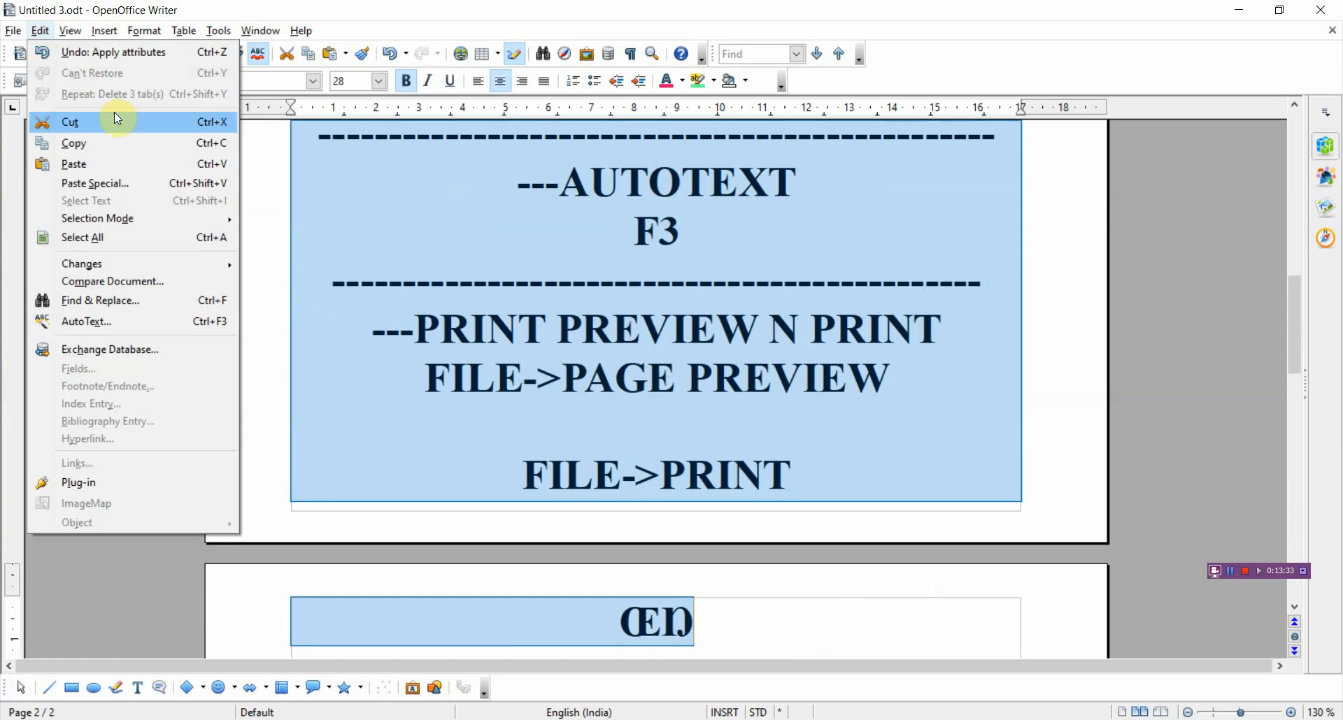
left_click(233, 329)
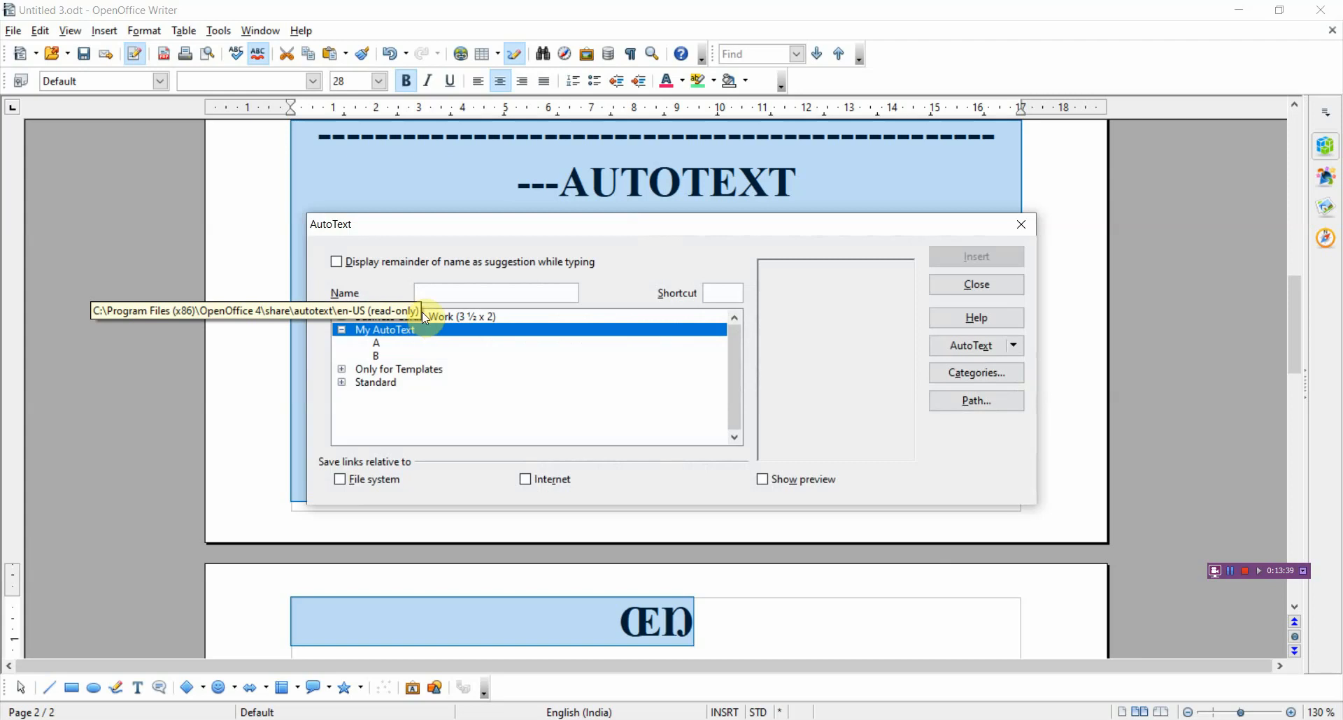
left_click(437, 296)
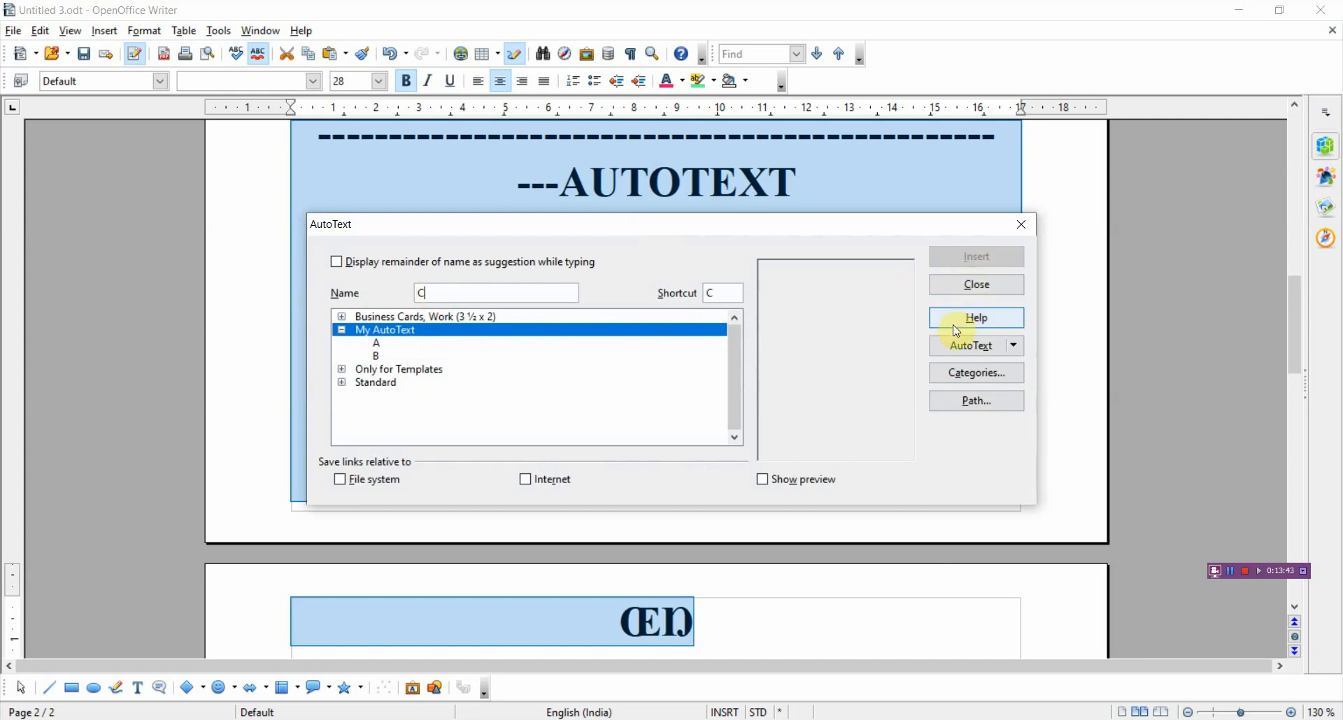
left_click(1014, 348)
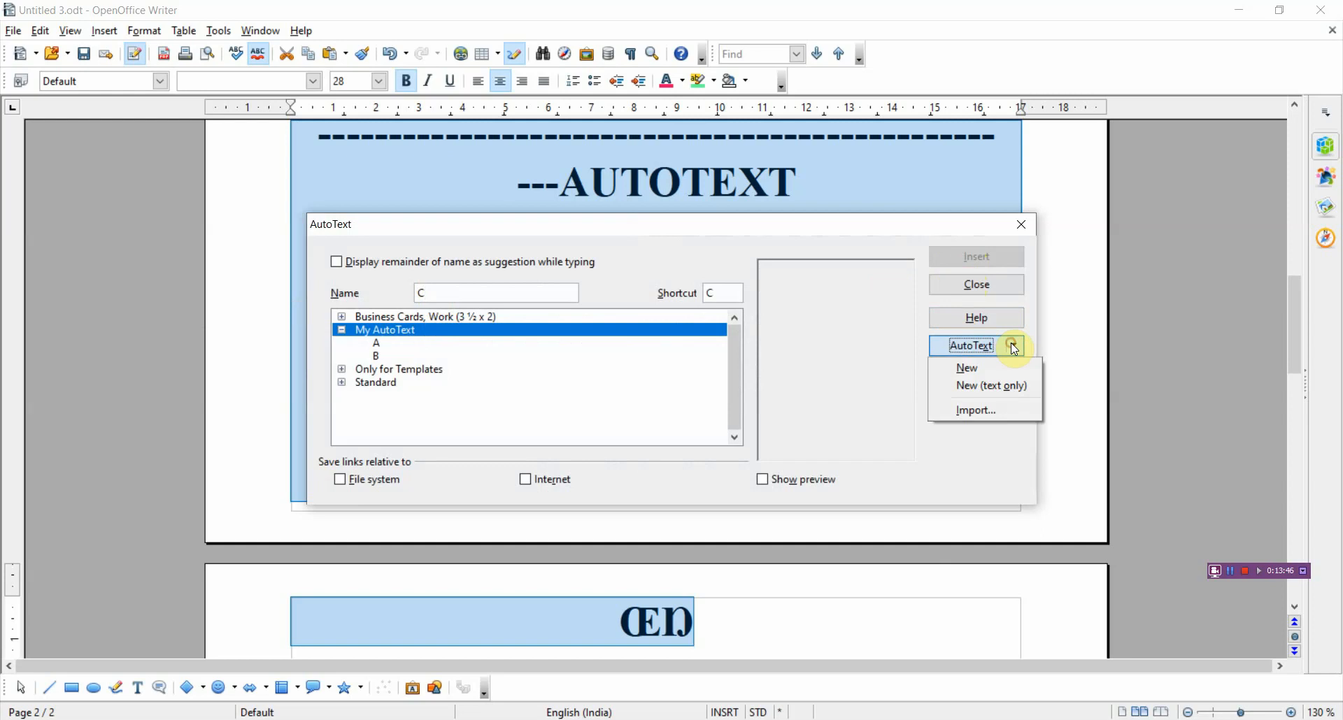
left_click(1015, 382)
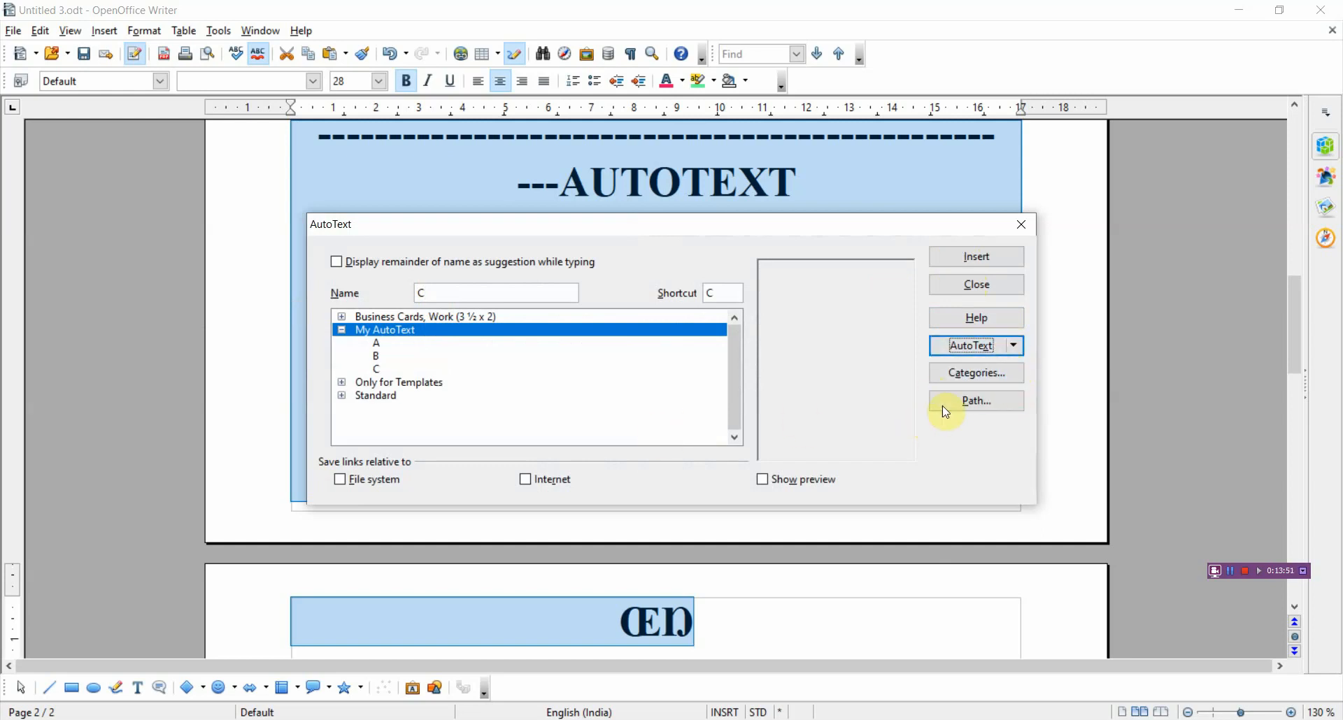
Close the AutoText dialog and add blank paragraphs after the OFFICE WRITER heading on the second page to start a third page
left_click(989, 289)
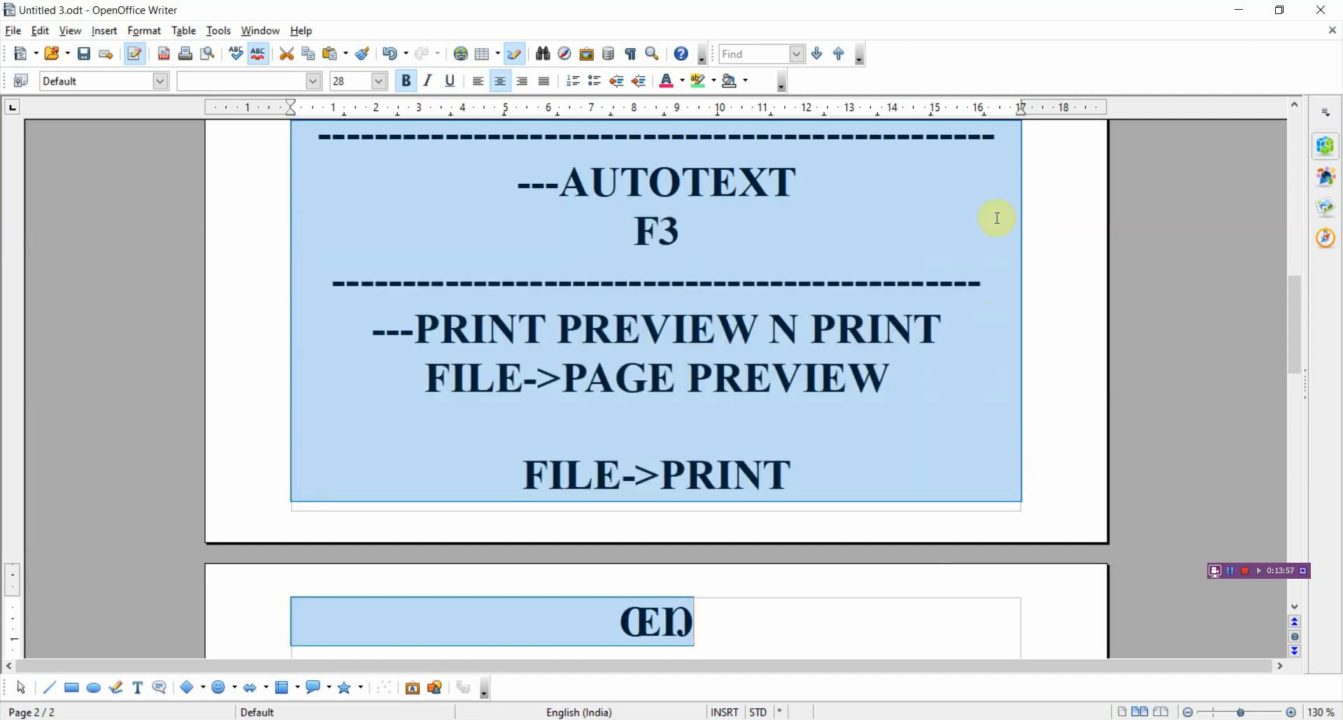
scroll(1058, 270, "down", 10)
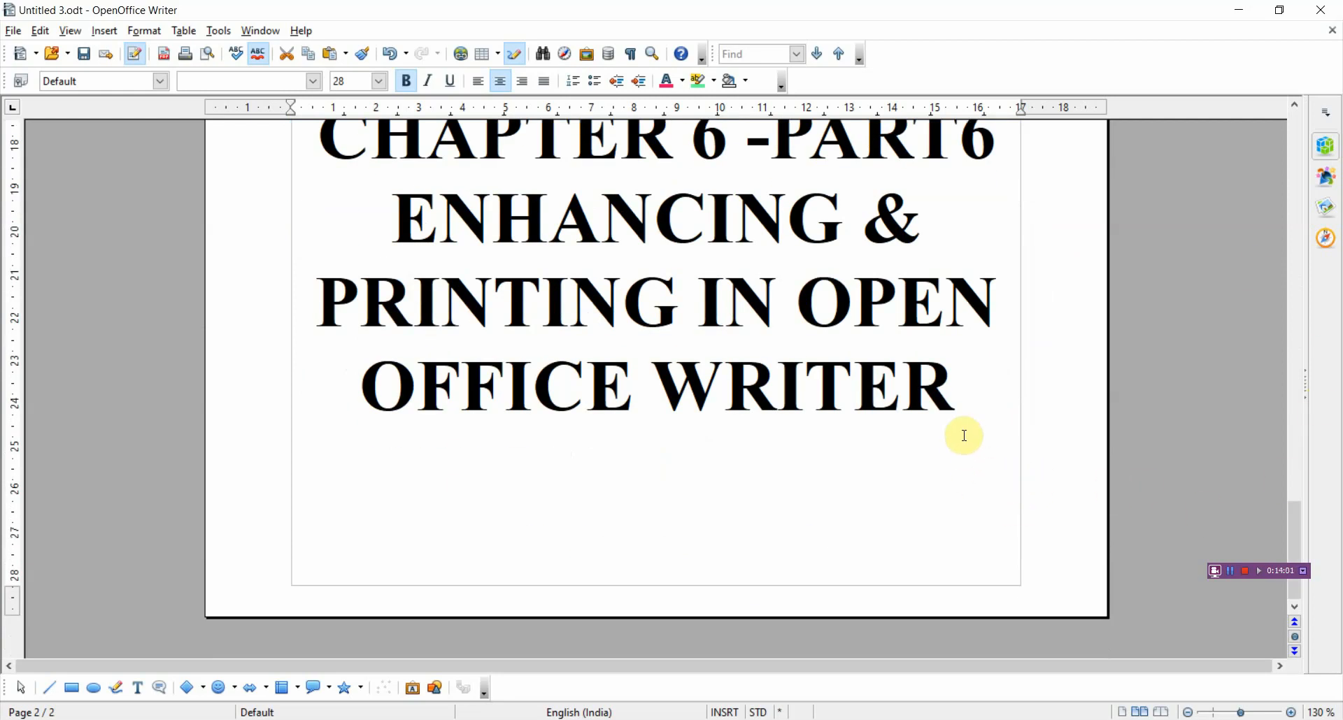
left_click(972, 408)
key("Return")
key("Return")
key("Return")
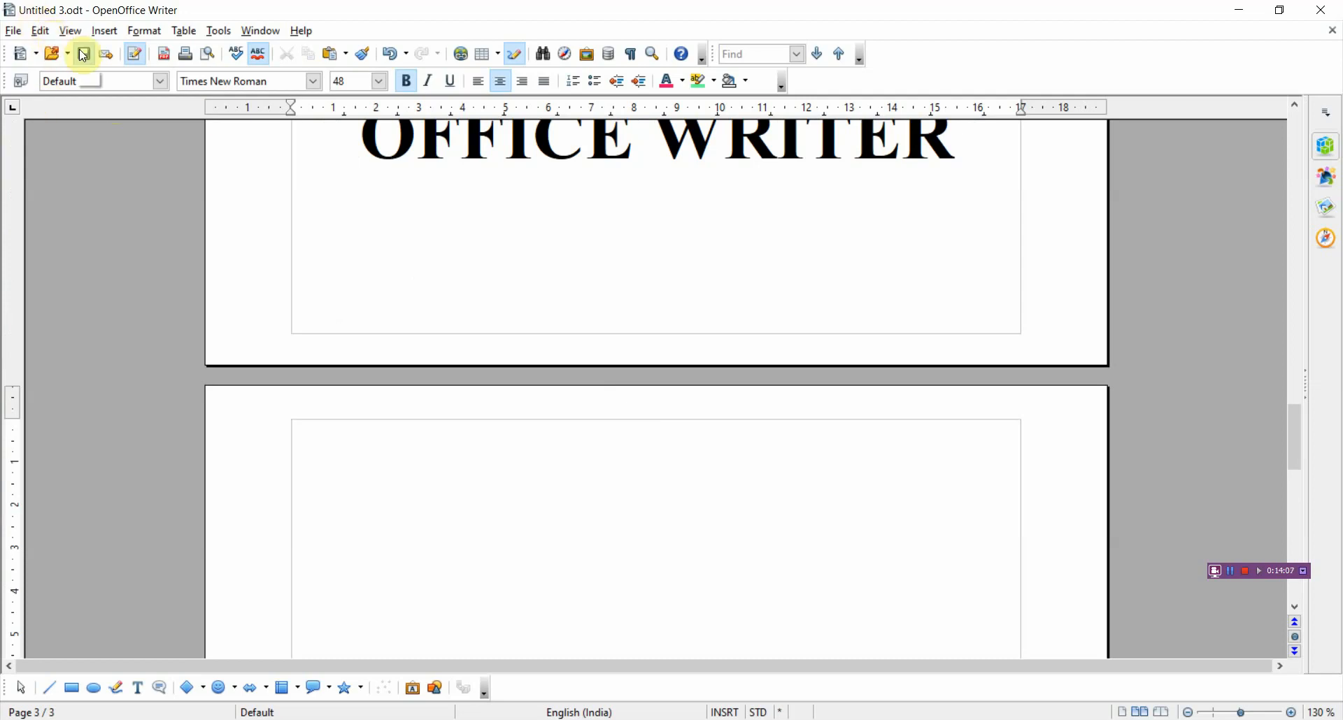
key("XF86AudioRaiseVolume")
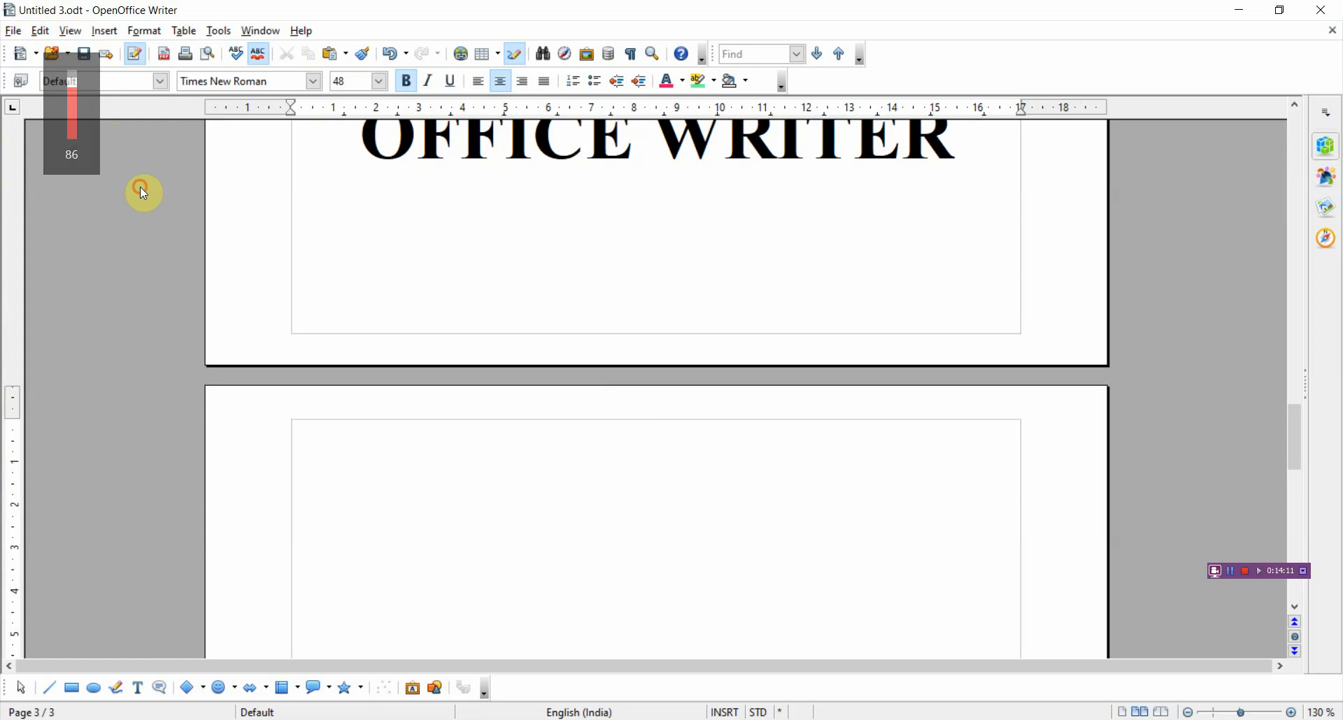
key("ctrl+a")
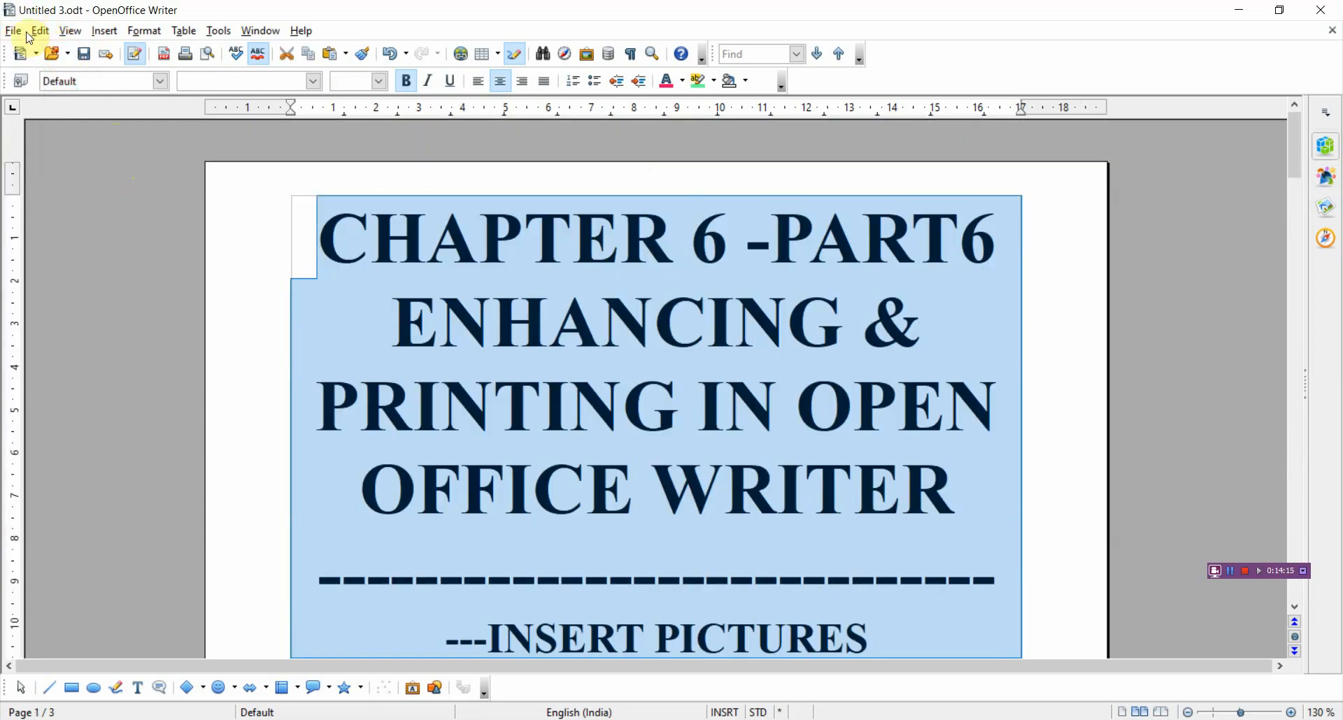
scroll(80, 47, "down", 11)
scroll(83, 49, "down", 5)
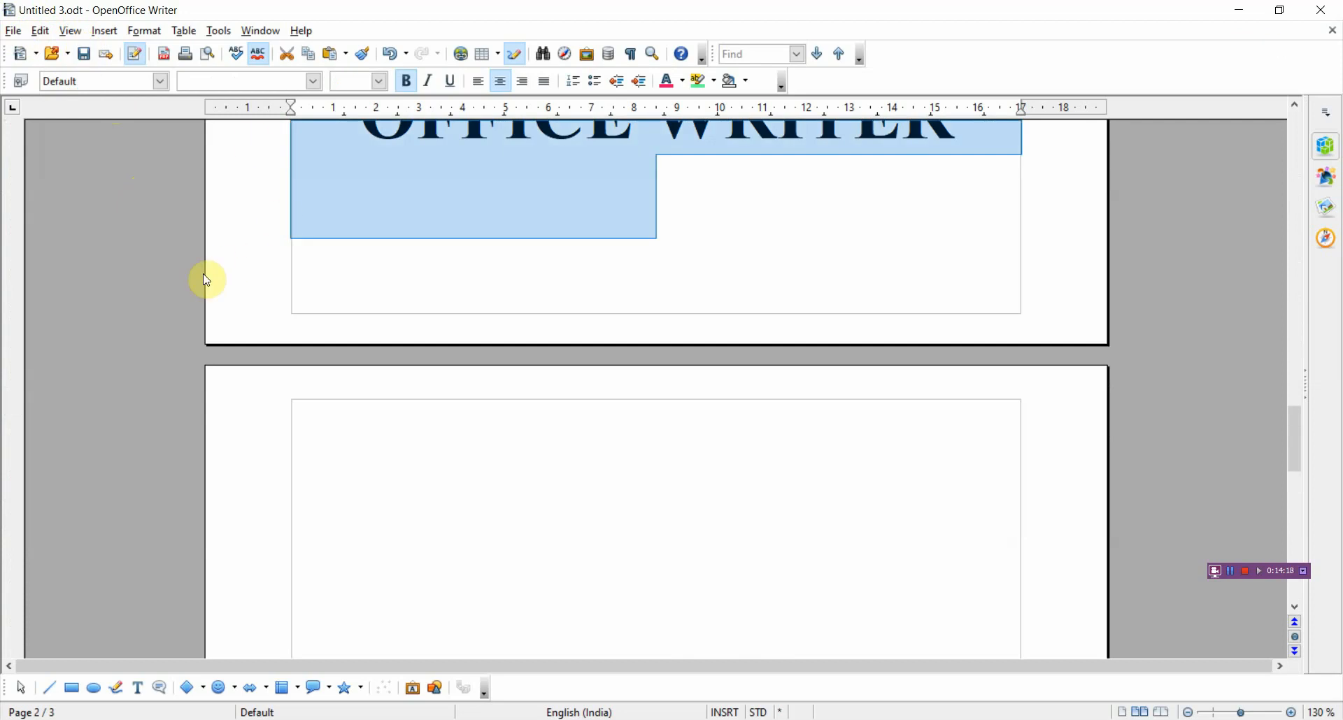
Insert the AutoText entry C from the My AutoText category at the beginning of the third page
left_click(399, 443)
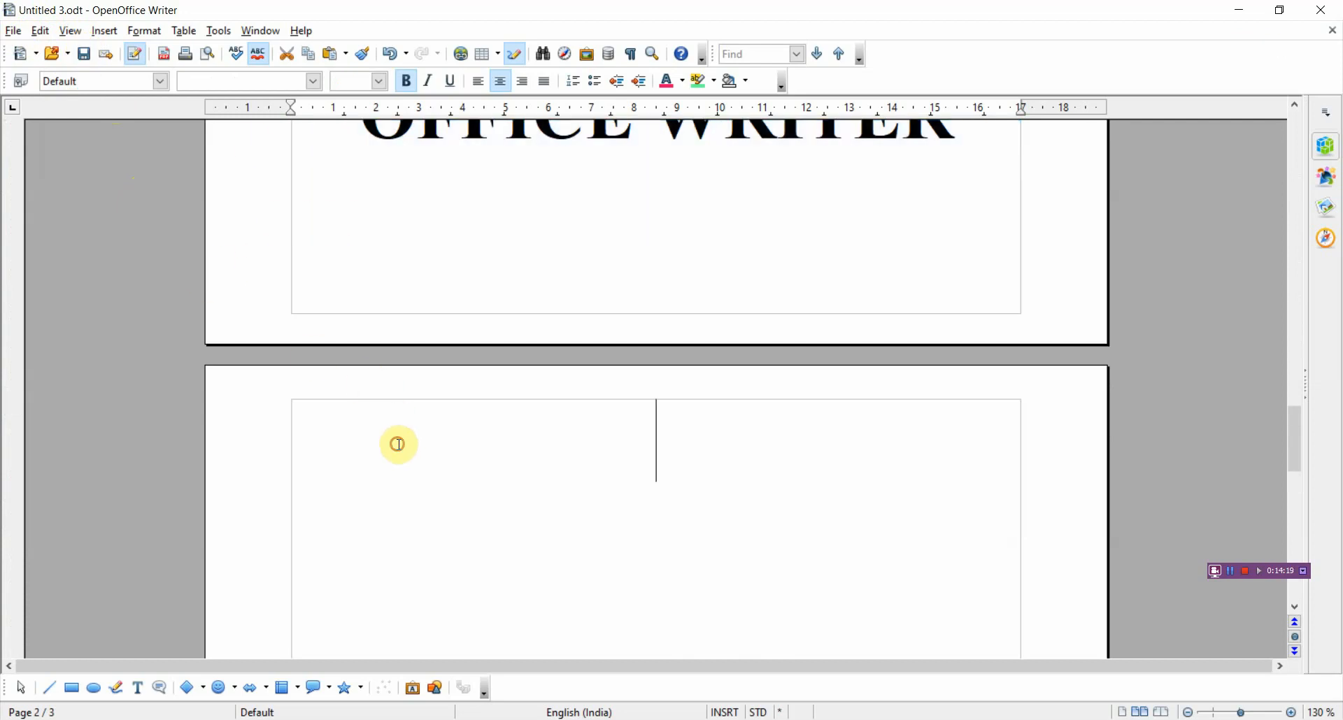
left_click(40, 31)
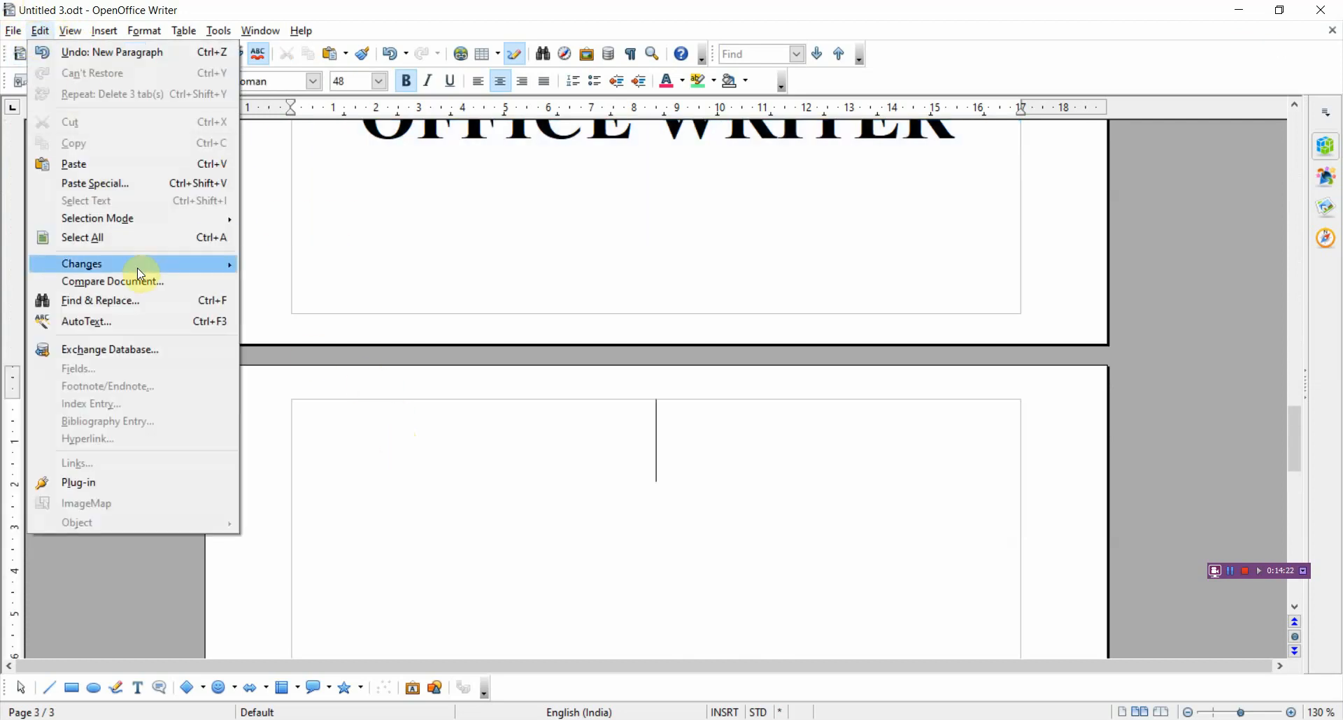
left_click(161, 322)
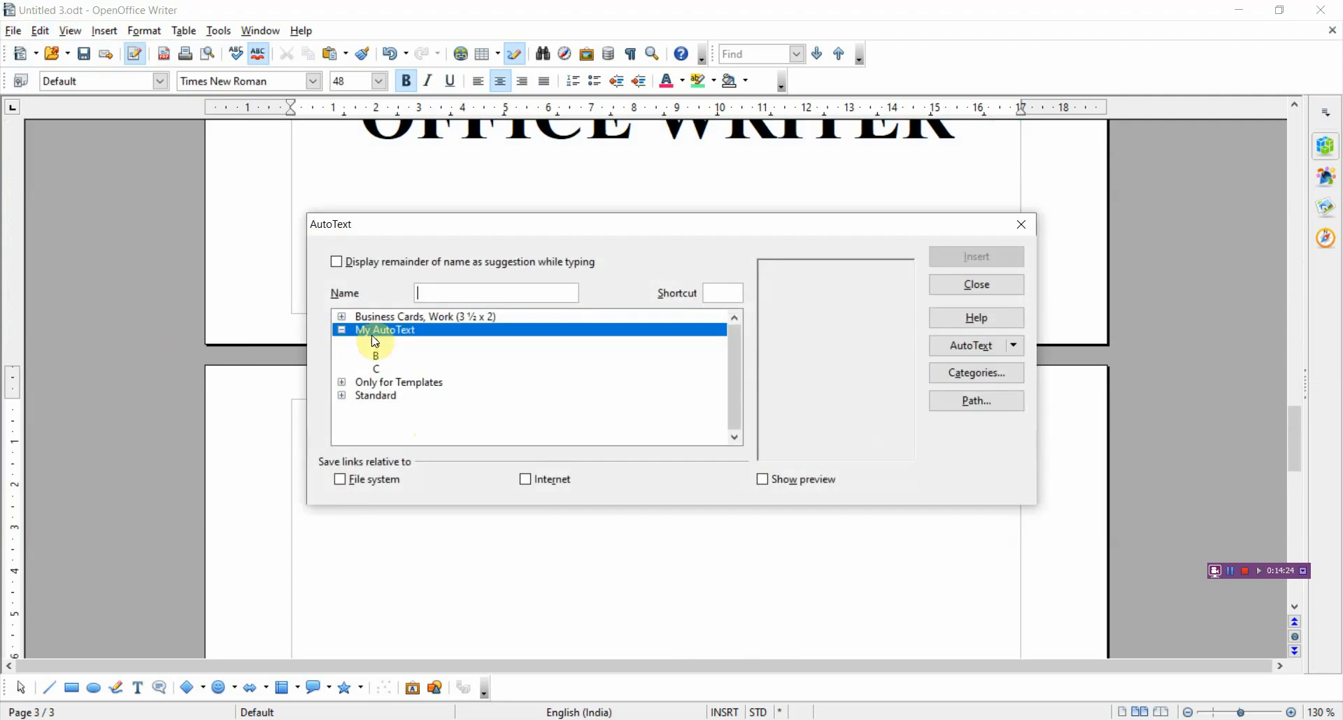
left_click(386, 371)
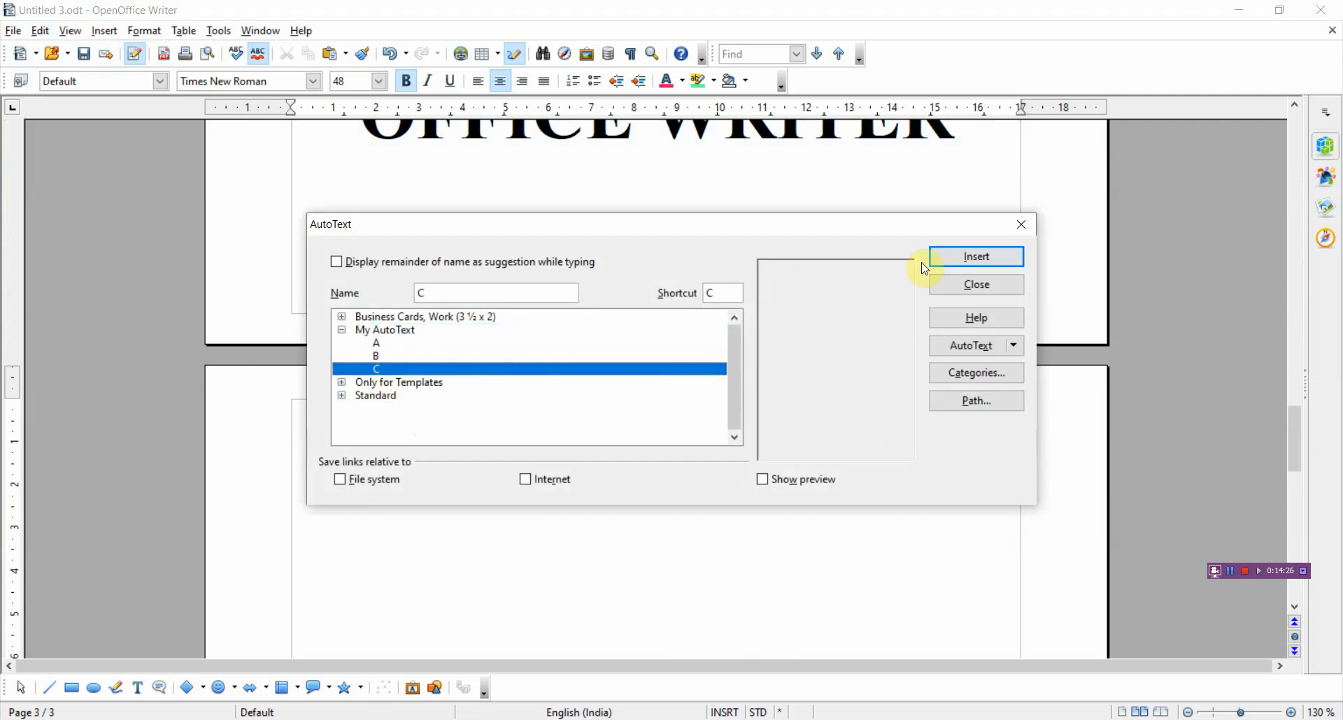
left_click(944, 261)
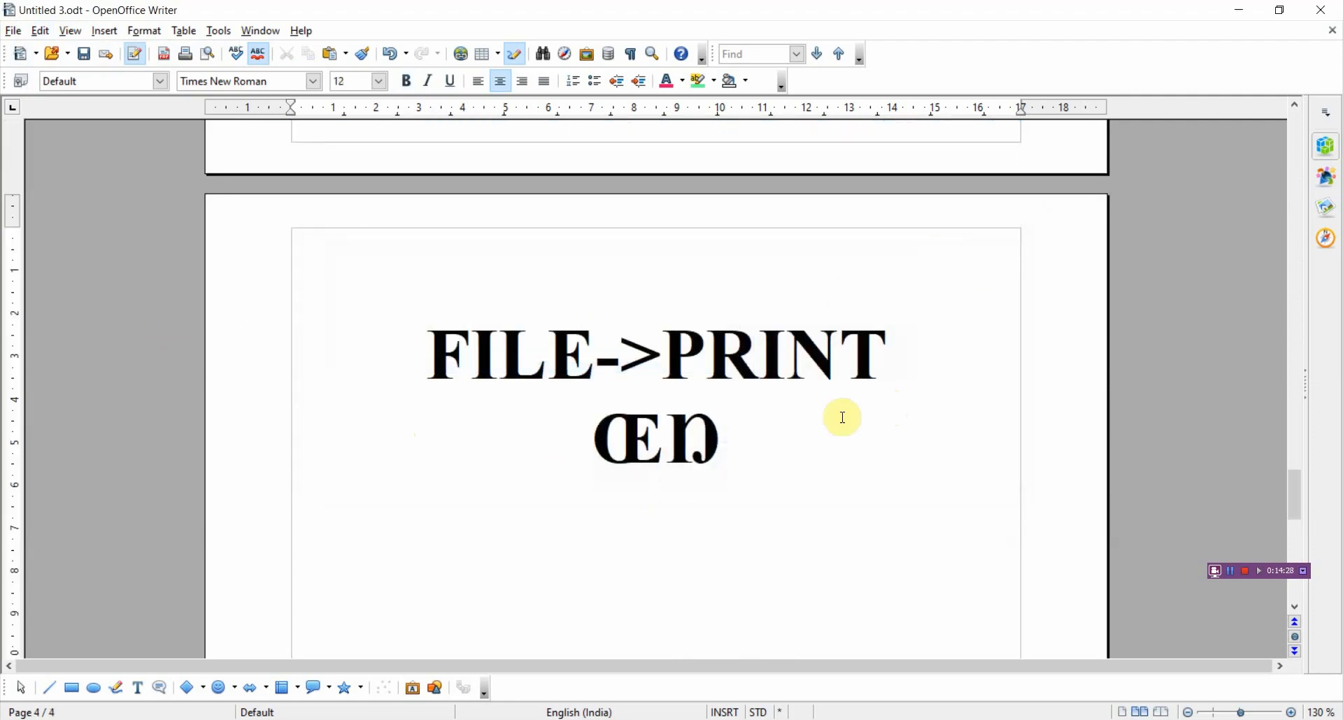
Review the inserted AutoText content across the third and fourth pages, down to FILE->PRINT and the special characters
scroll(750, 275, "up", 10)
scroll(752, 274, "down", 5)
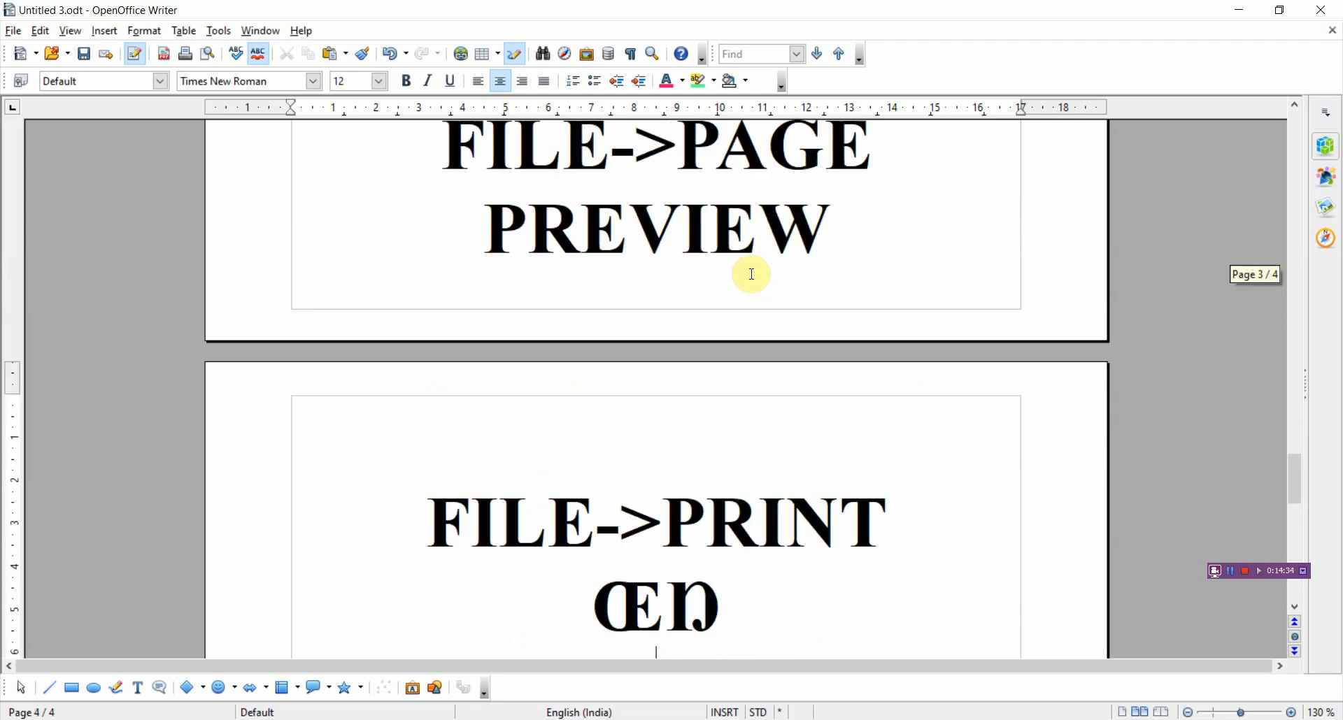
scroll(751, 274, "up", 5)
scroll(751, 274, "down", 8)
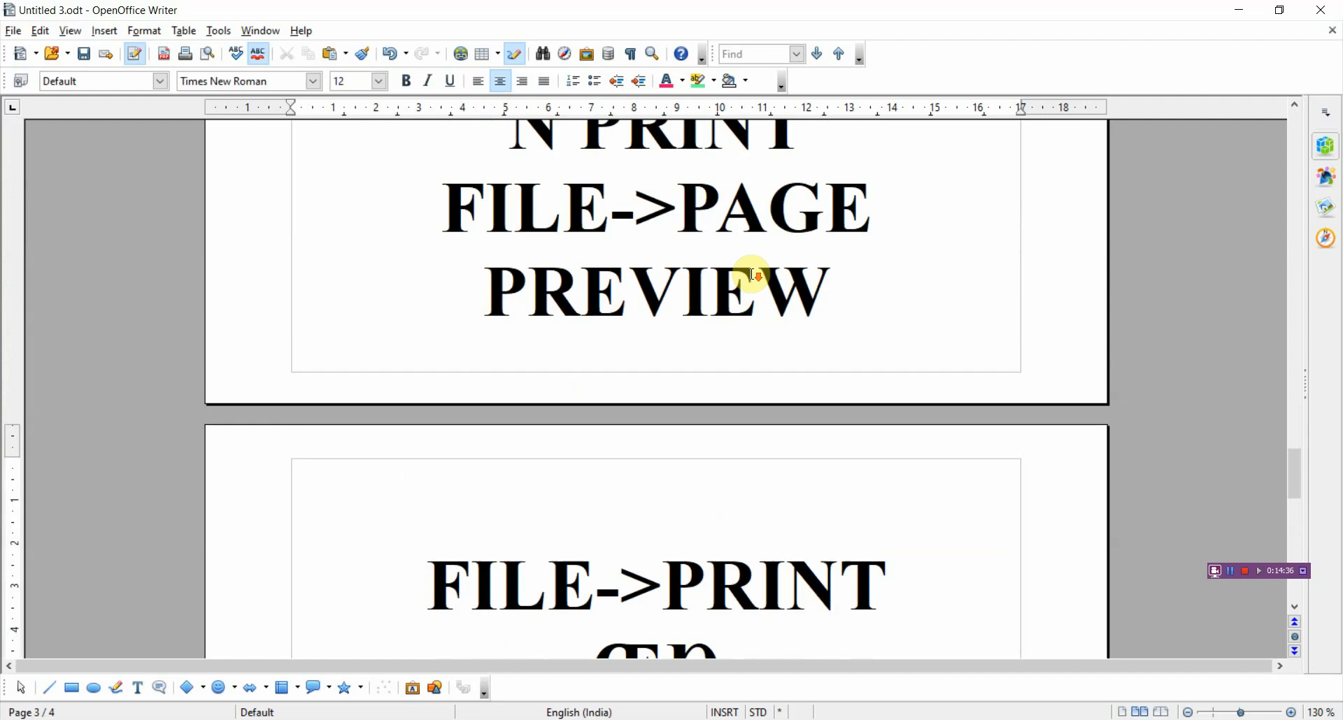
scroll(751, 275, "up", 9)
scroll(751, 274, "down", 5)
scroll(752, 274, "up", 4)
scroll(752, 274, "down", 5)
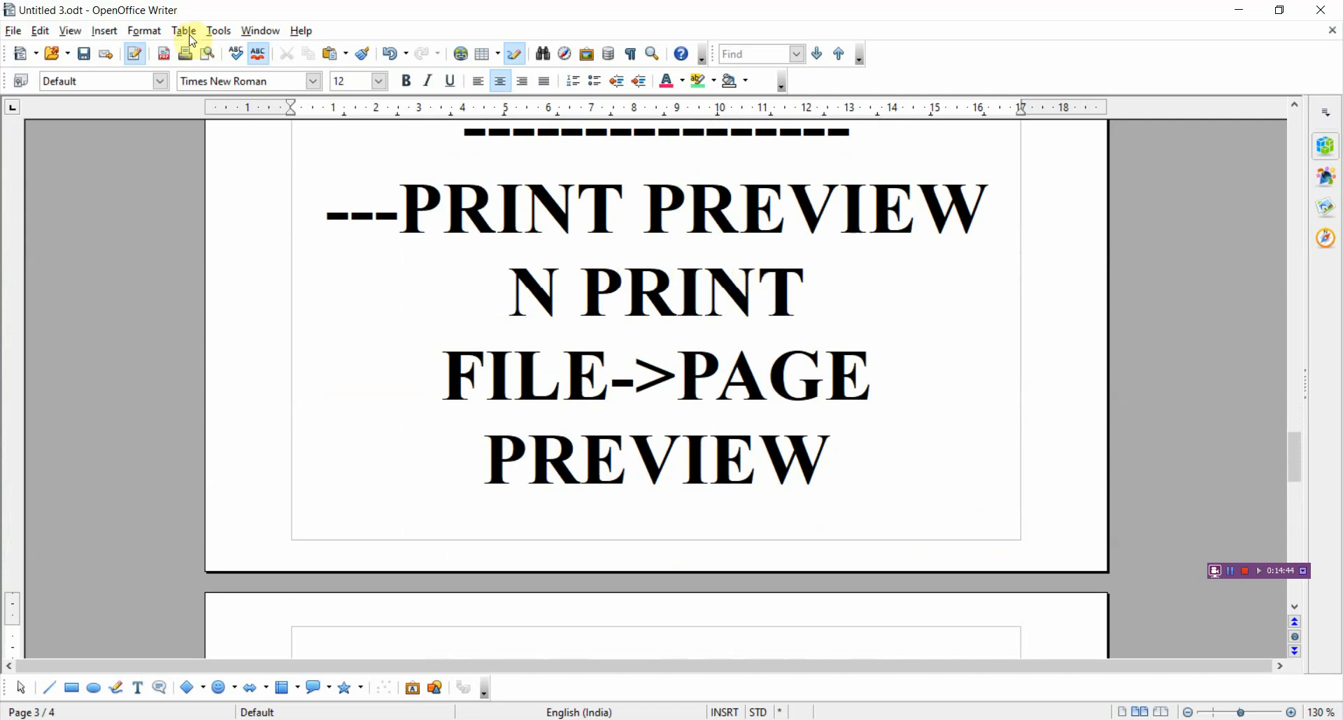
Open the document's page preview and check the Multiple Pages settings without applying any change
left_click(18, 33)
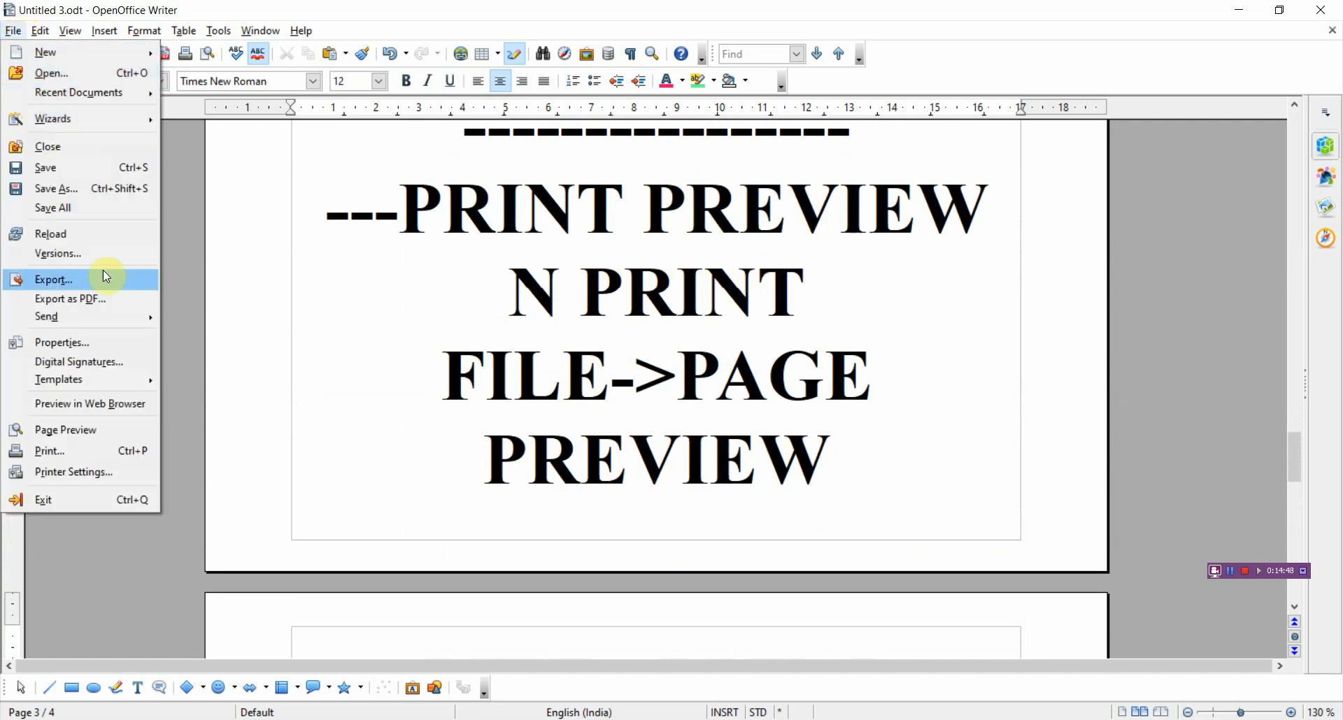
left_click(131, 431)
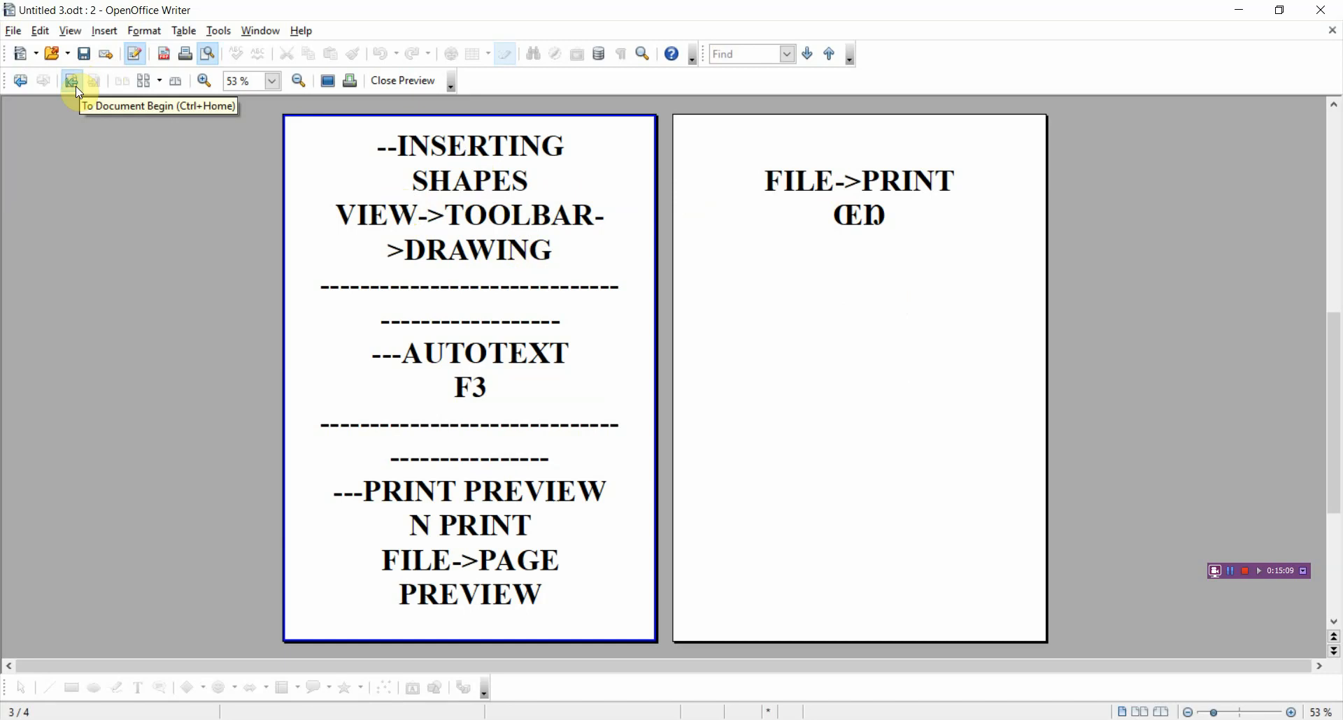
left_click(161, 83)
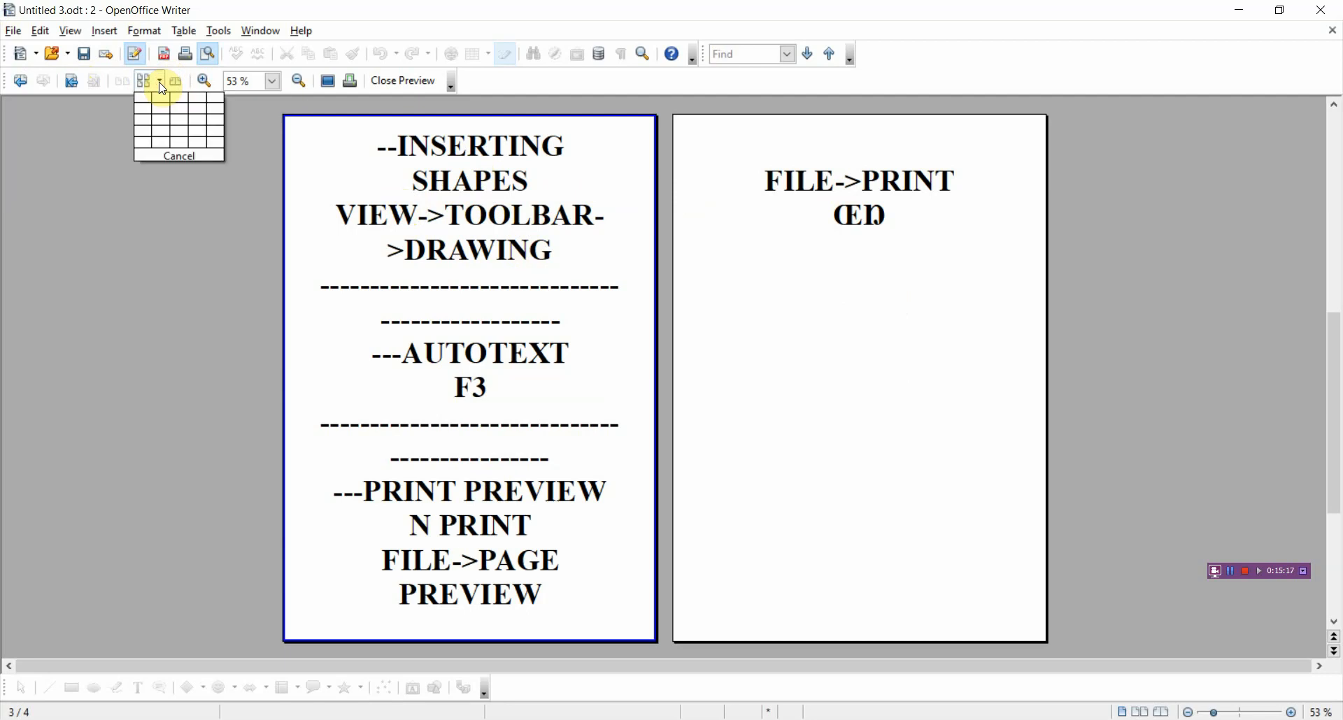
left_click(143, 87)
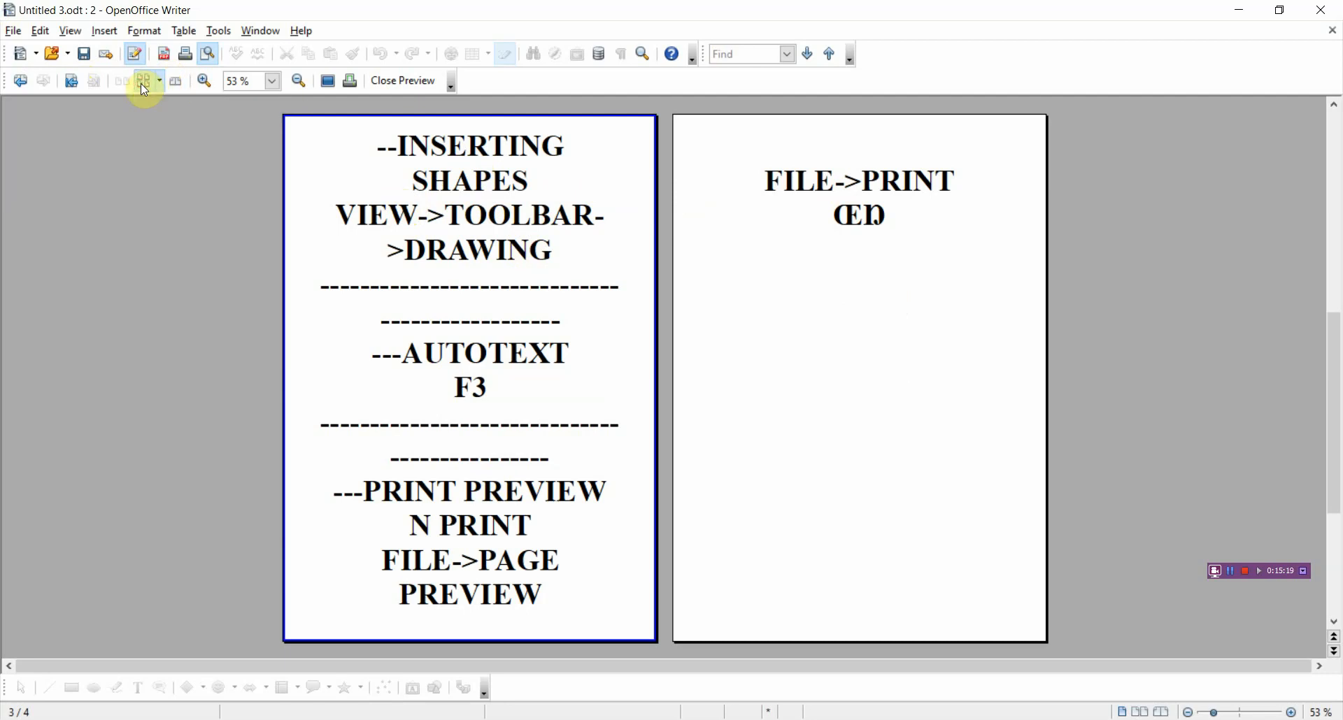
left_click(143, 87)
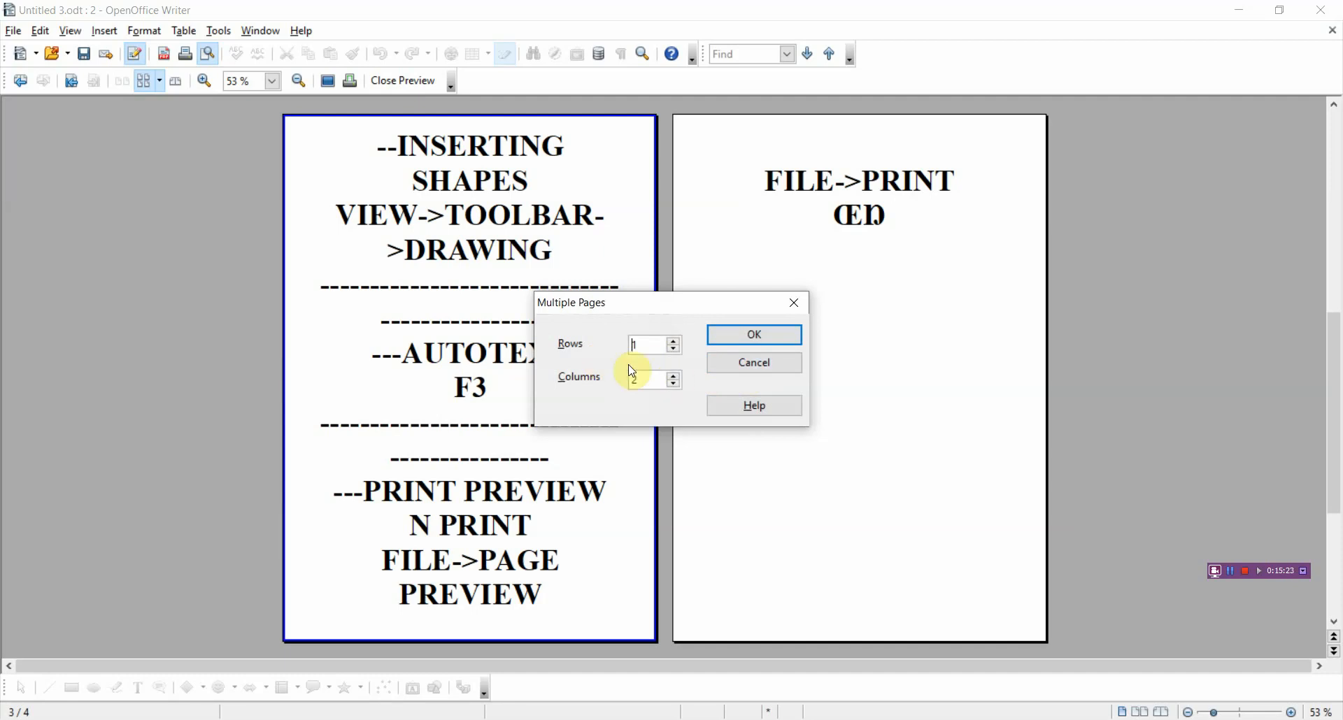
left_click(724, 363)
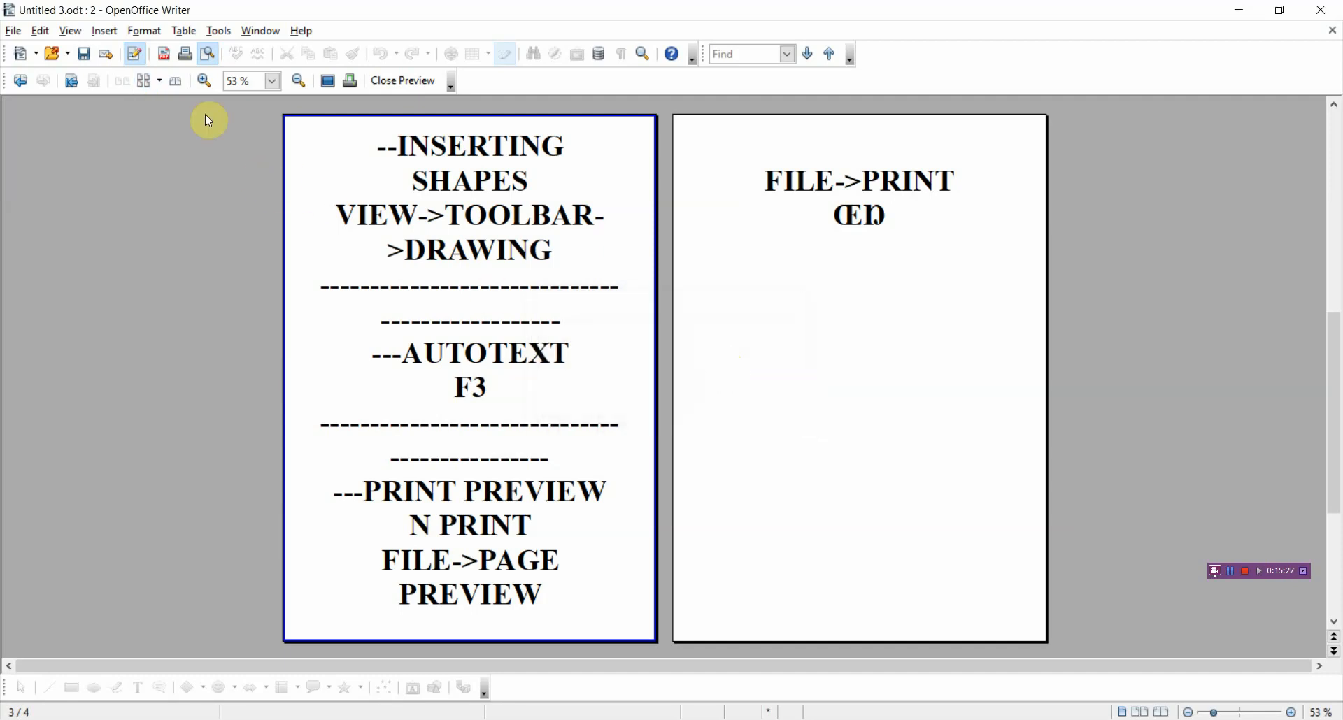
Set the page preview to 1 row and 1 column, and browse the single pages back to the first page
left_click(145, 85)
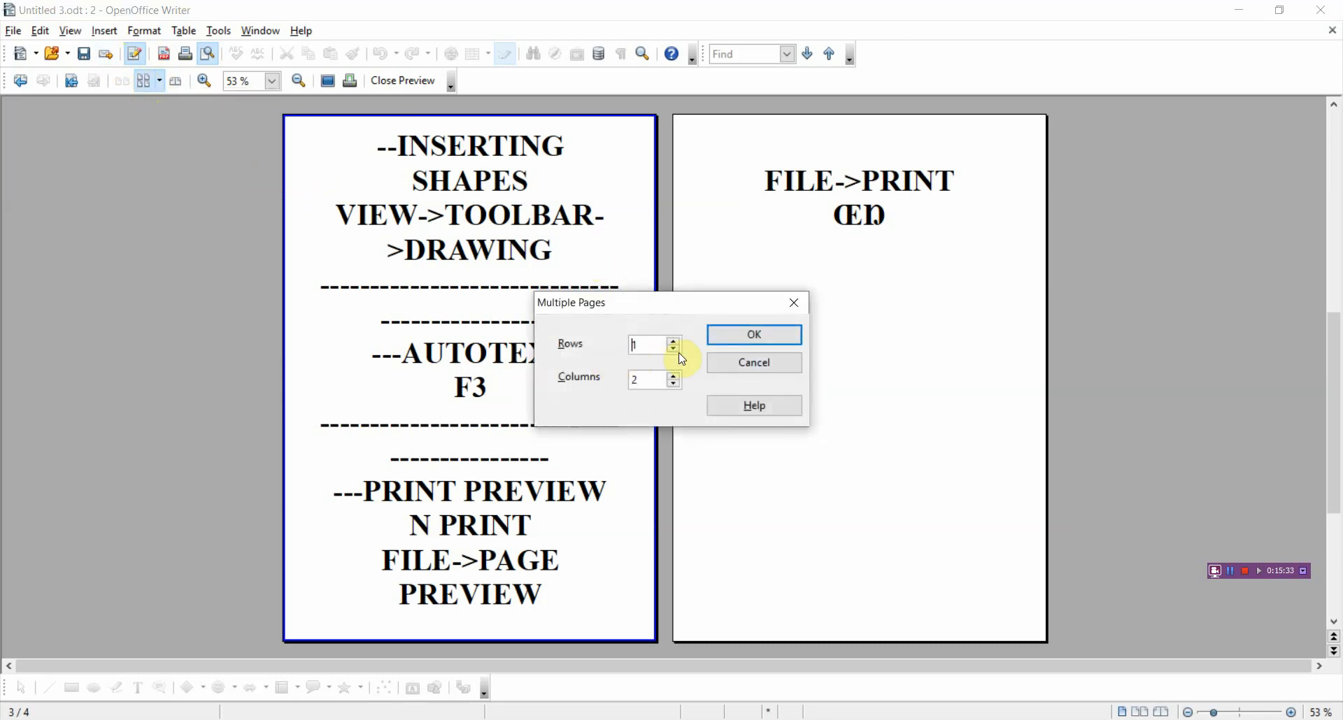
left_click(674, 384)
left_click(751, 342)
scroll(764, 350, "down", 1)
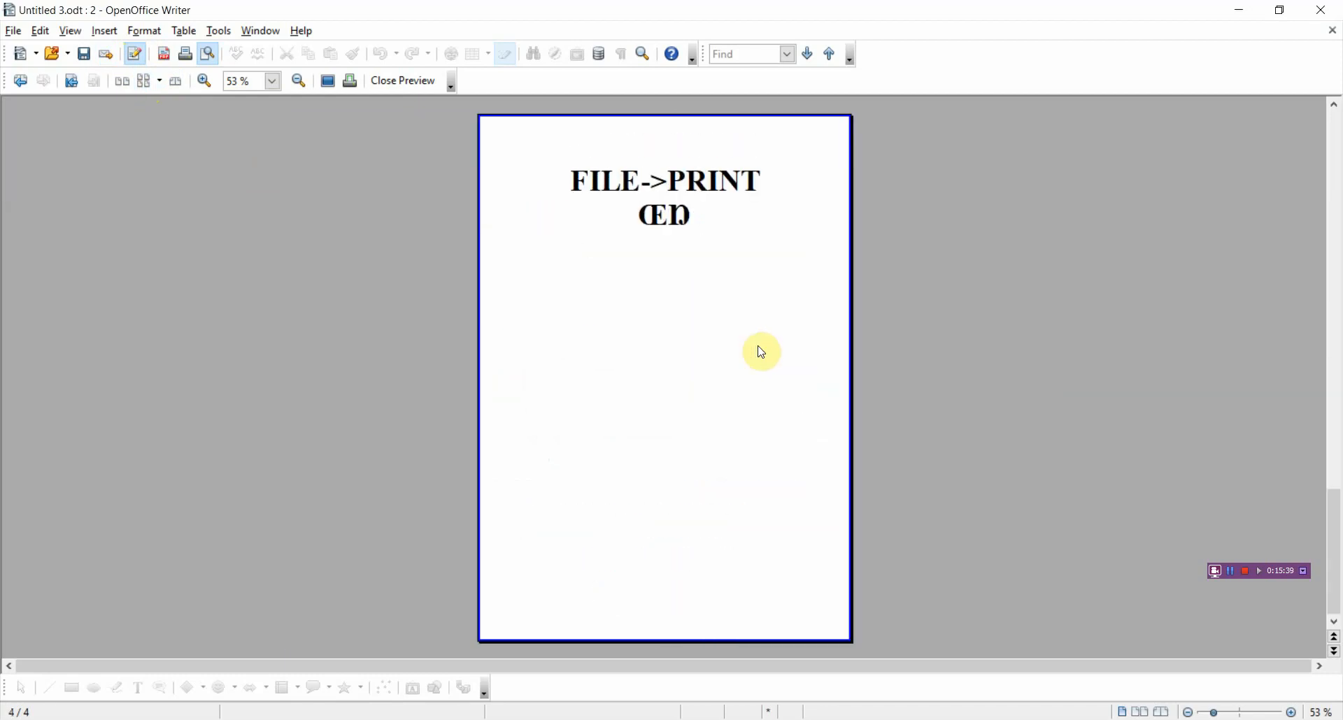
scroll(764, 352, "up", 3)
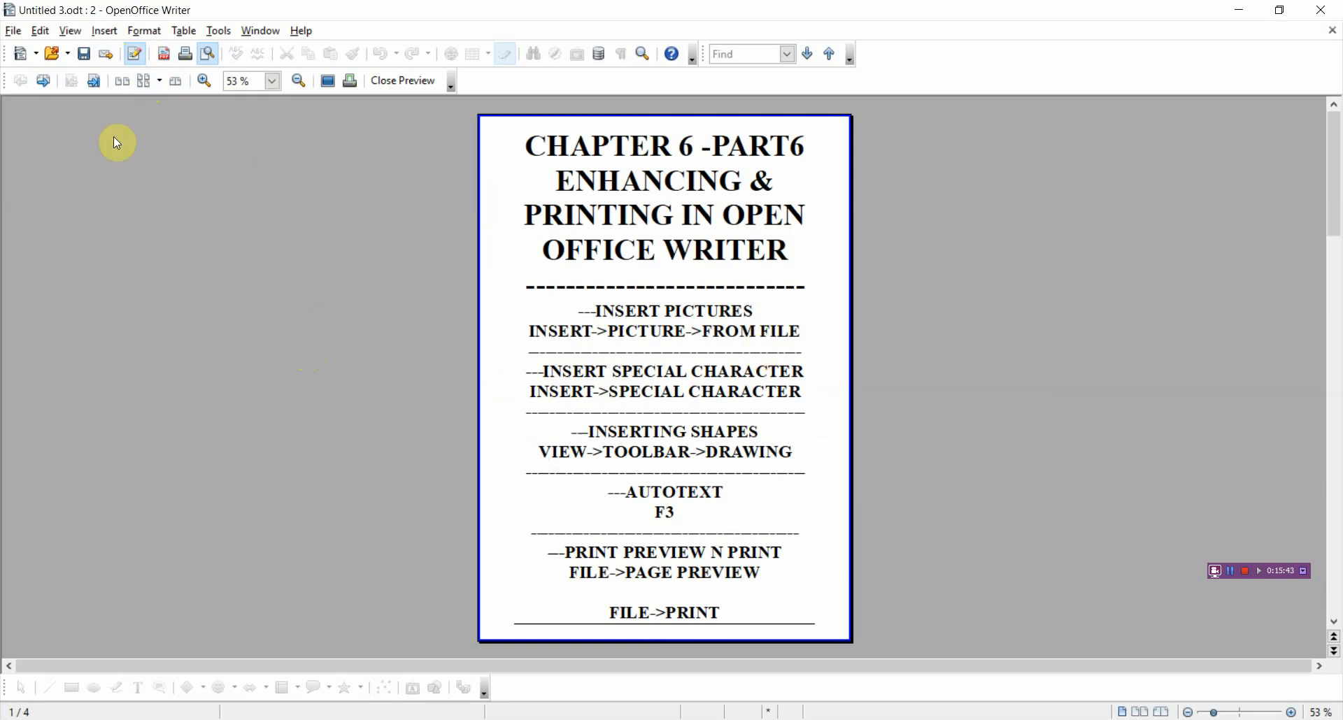
Set the page preview to 3 rows and 1 column, look over the stacked pages, and close the preview
left_click(139, 83)
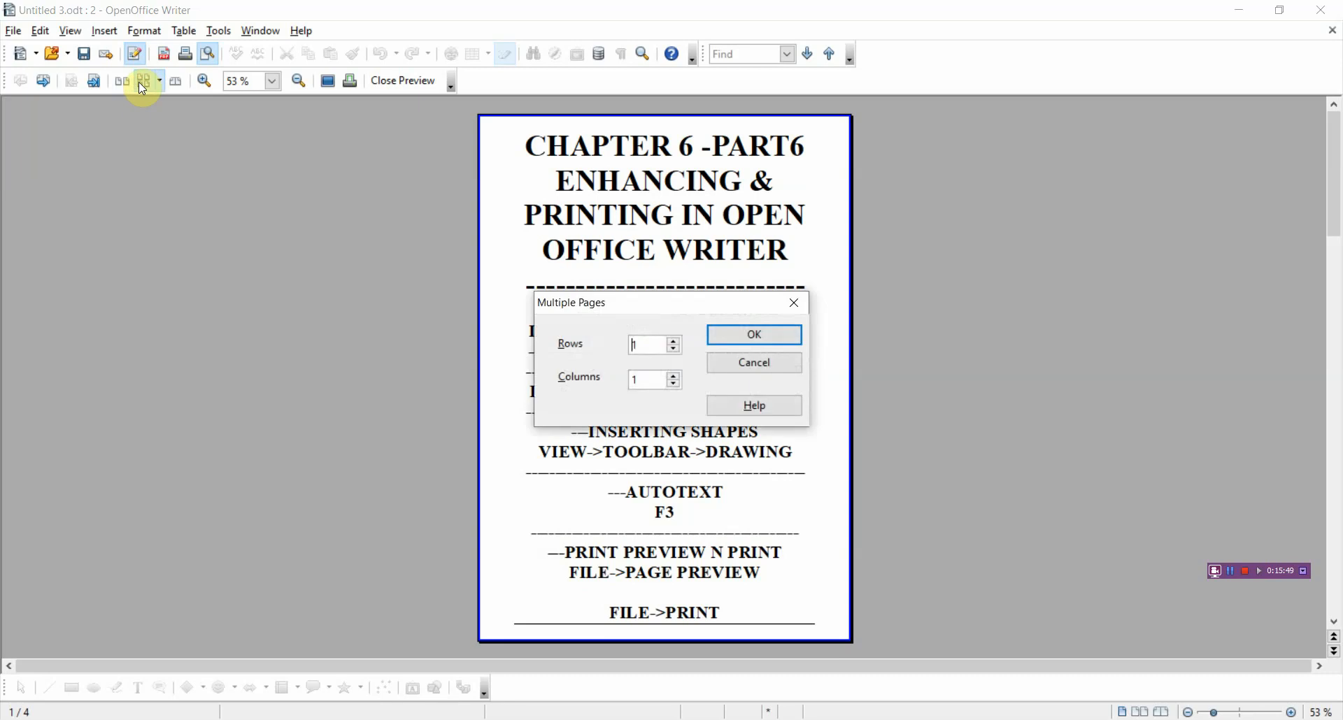
left_click(673, 342)
left_click(673, 342)
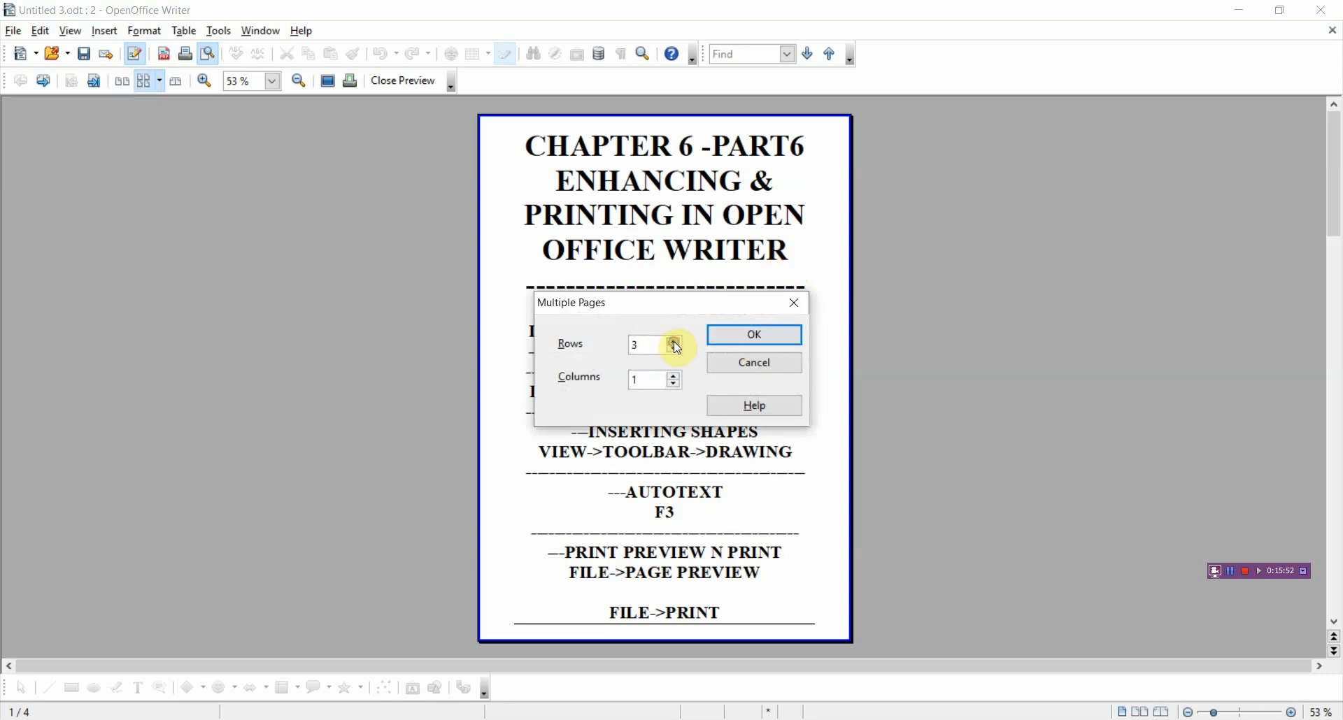
left_click(751, 337)
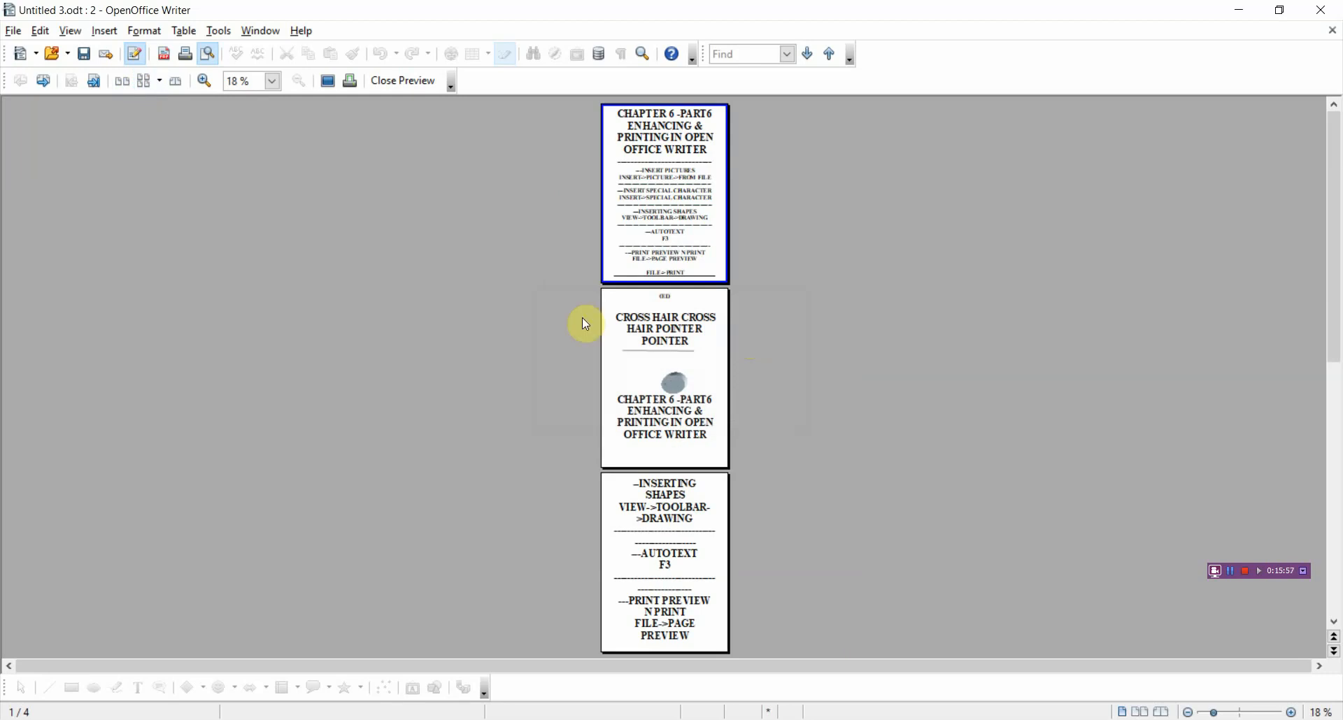
left_click(405, 82)
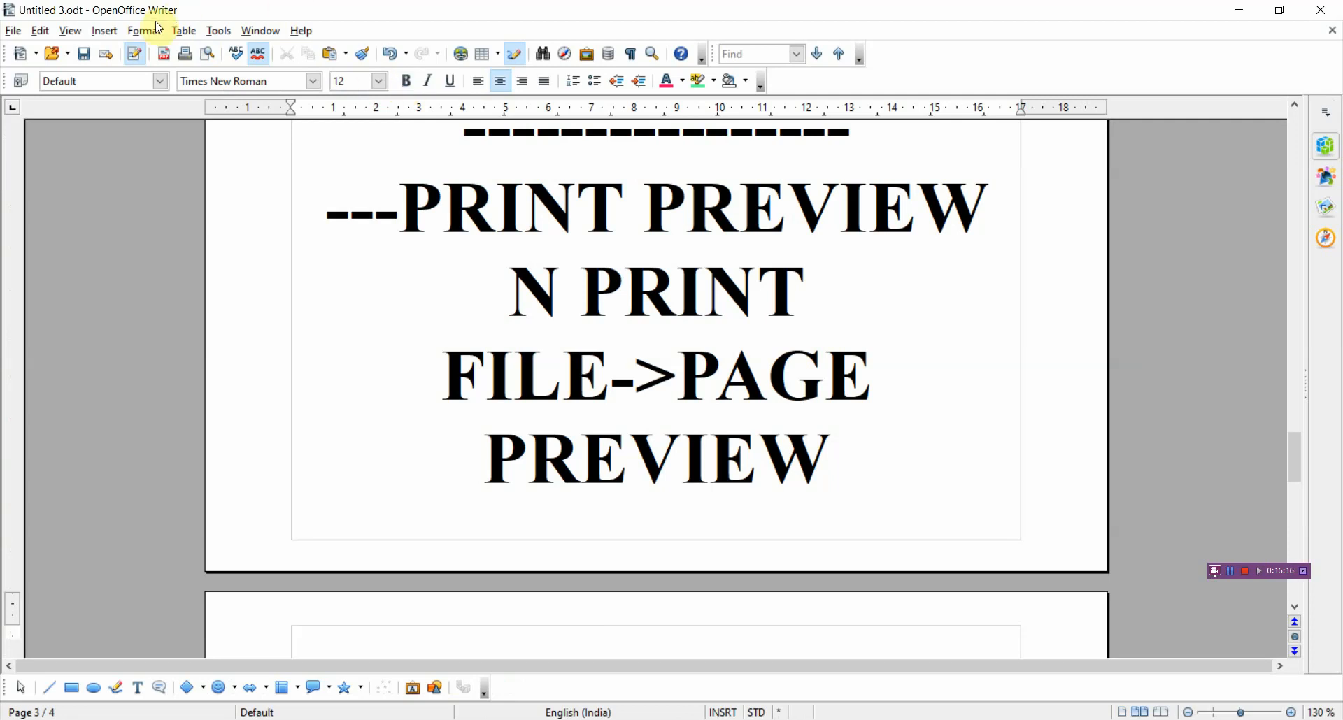
Set up a print job for pages 1-3 in reverse page order and cancel it
left_click(11, 31)
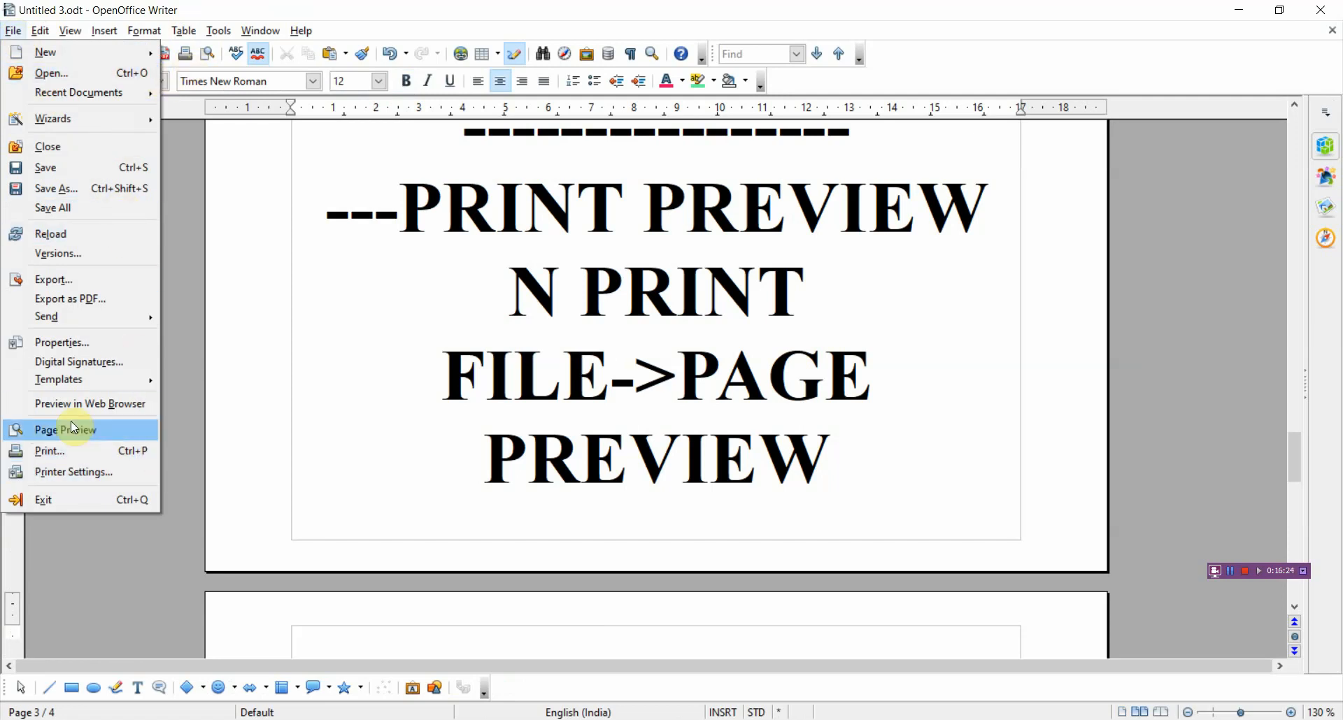
left_click(112, 452)
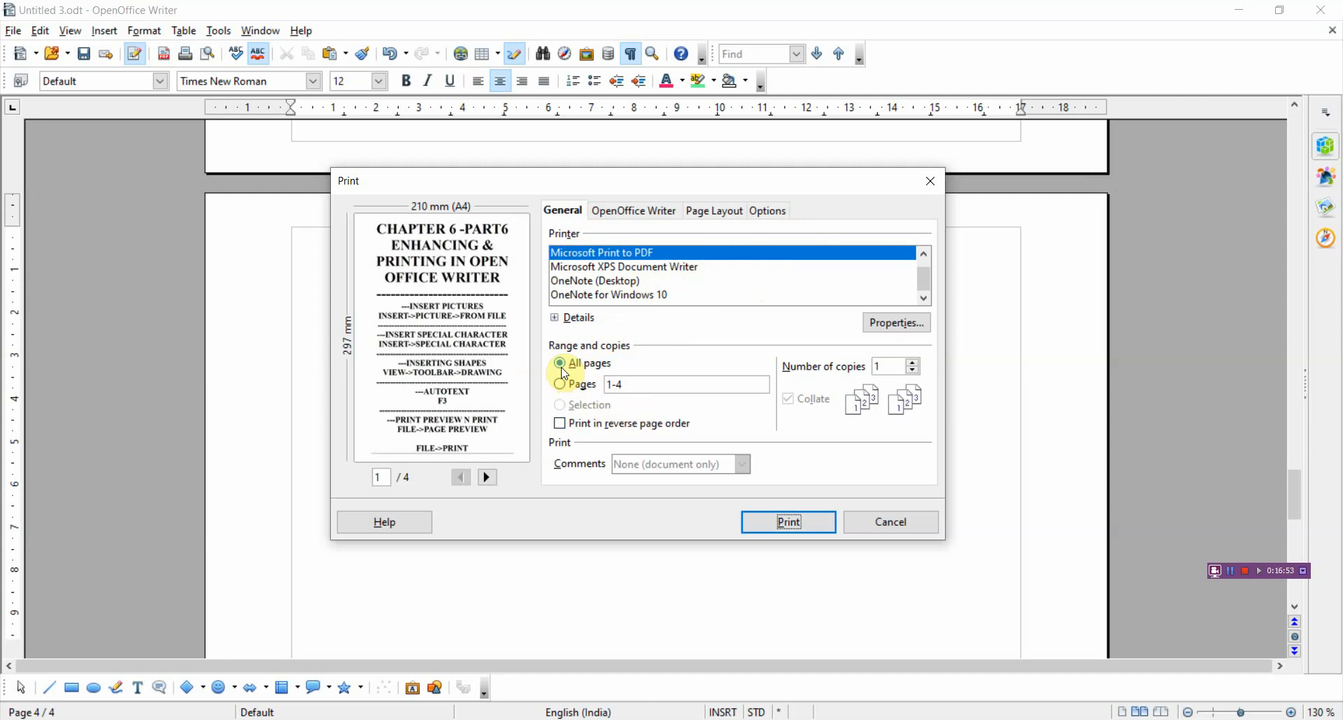
left_click(562, 386)
left_click(564, 431)
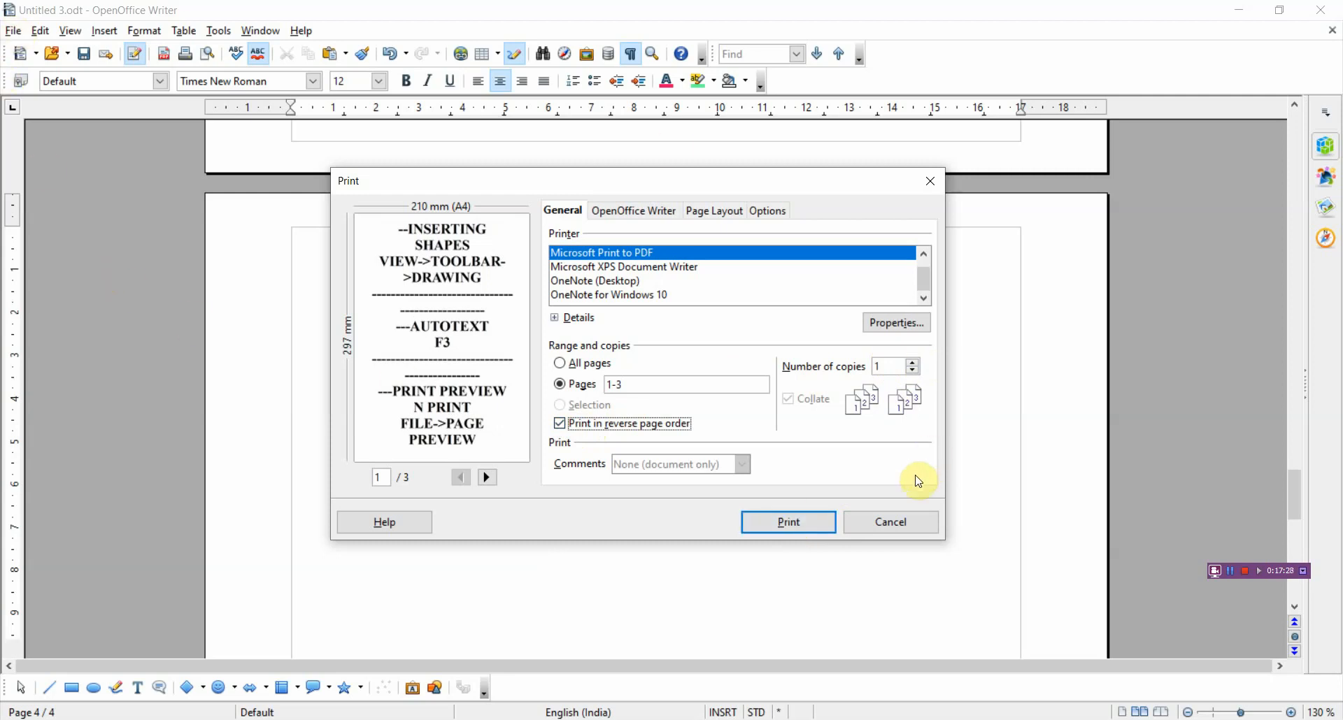
left_click(893, 523)
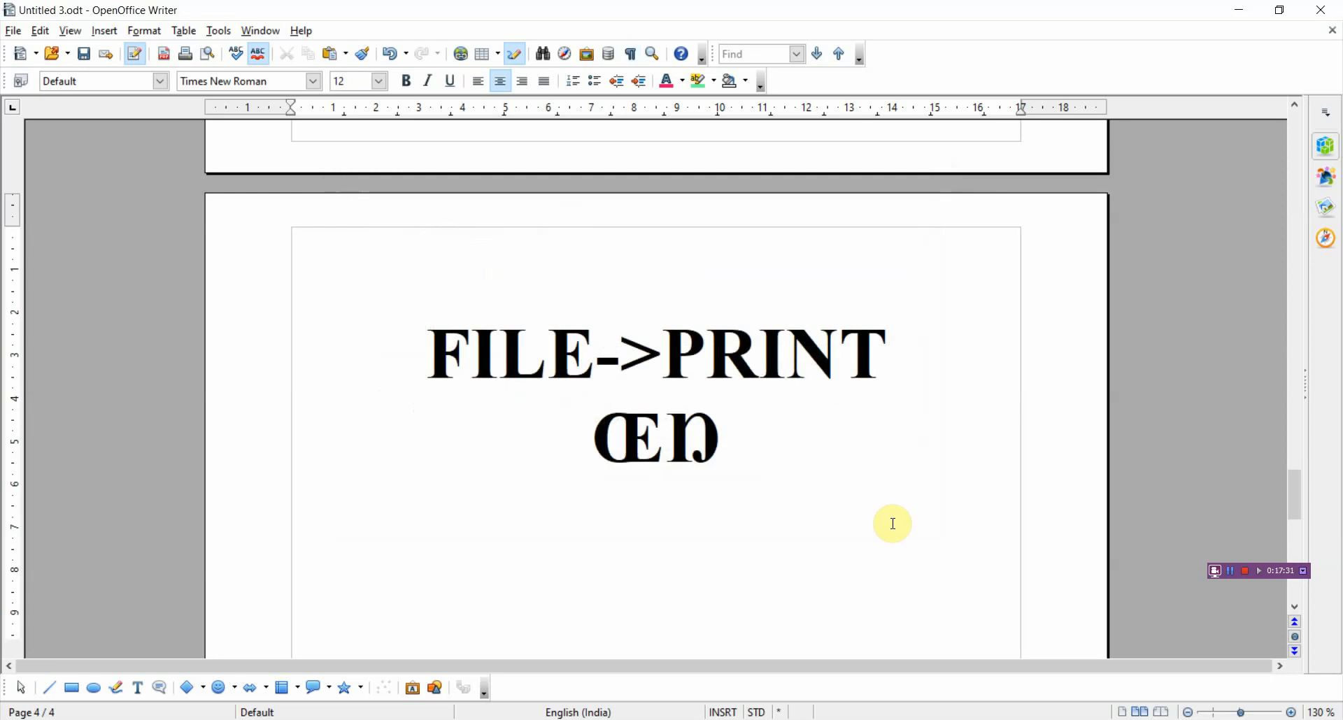
Reopen the print settings and browse the print preview from page 1 to page 4
left_click(14, 32)
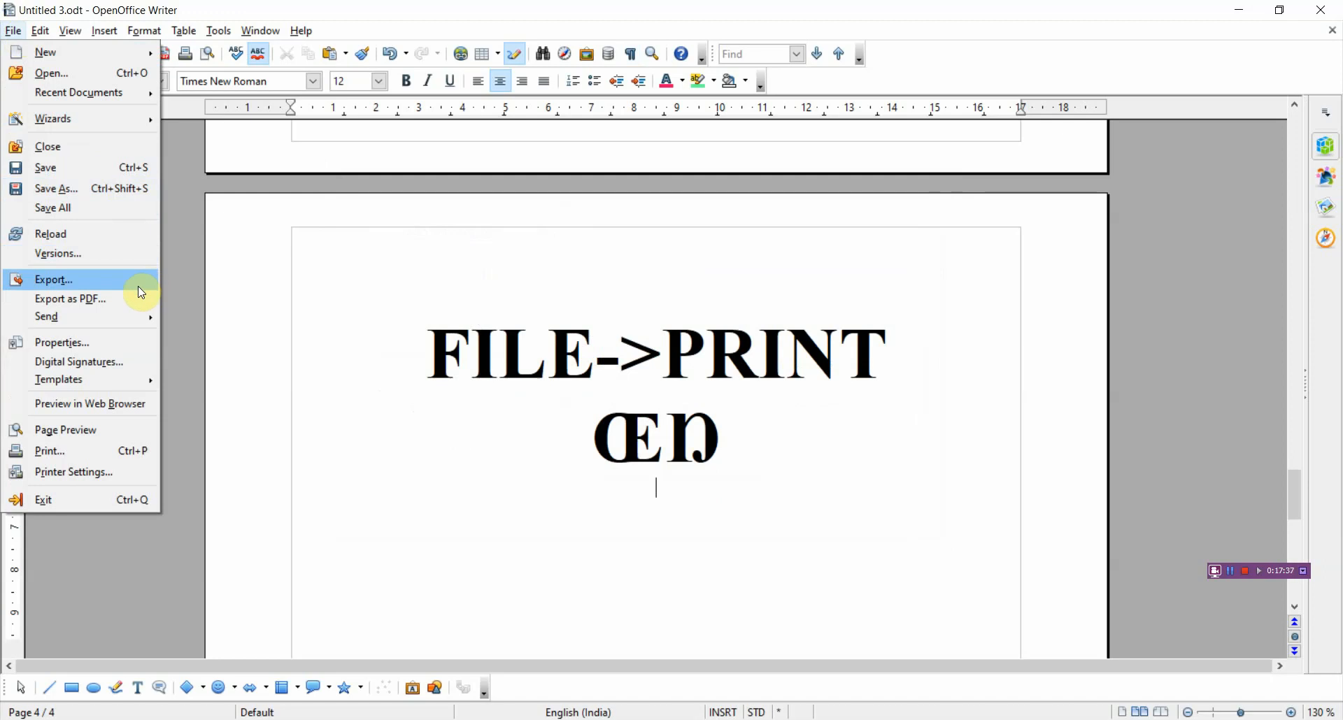
left_click(136, 458)
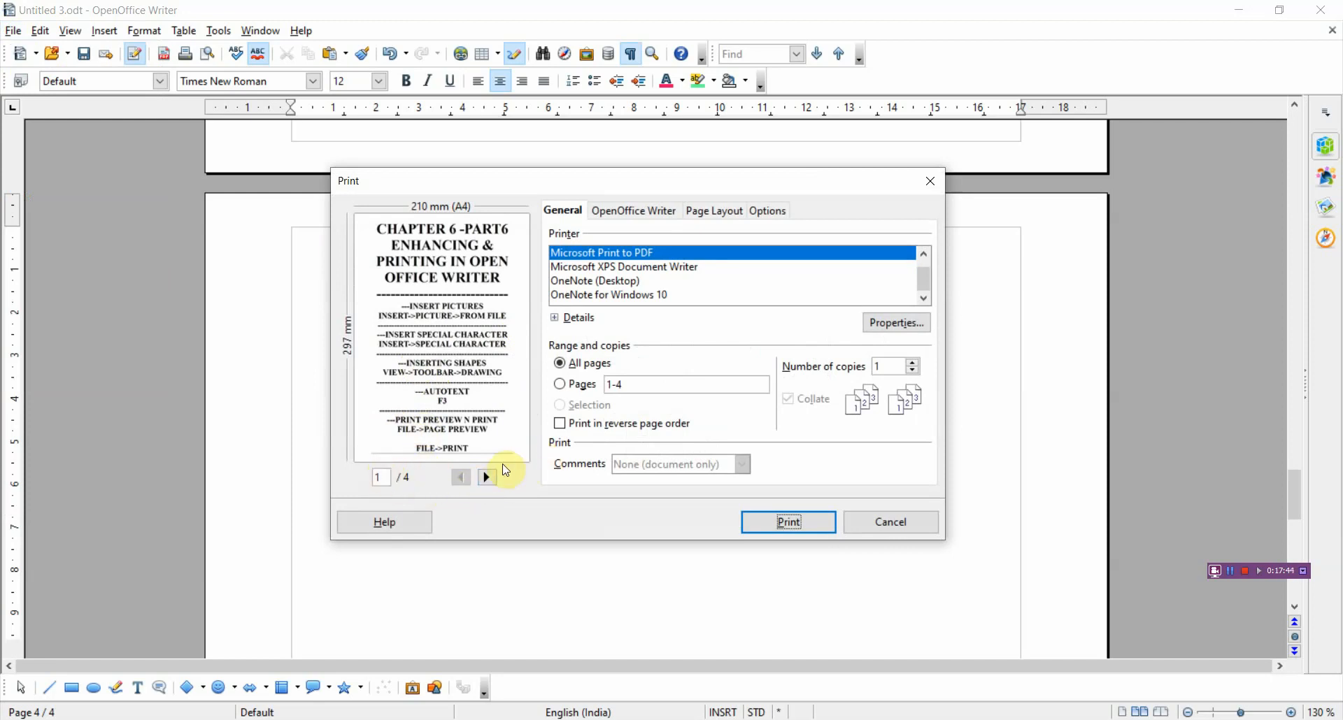
left_click(489, 478)
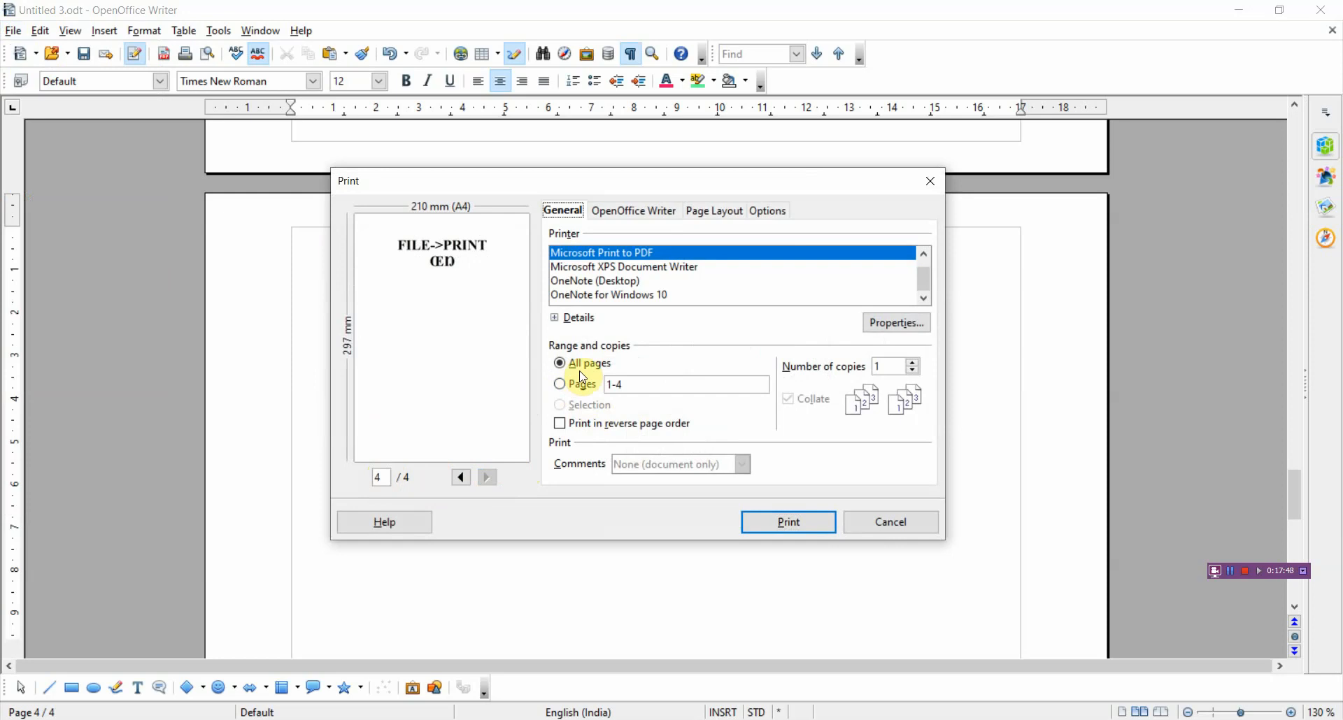
Set the print range to pages 1-3 and the number of copies to 3
left_click(560, 365)
left_click(565, 386)
left_click(631, 384)
key("BackSpace")
key("BackSpace")
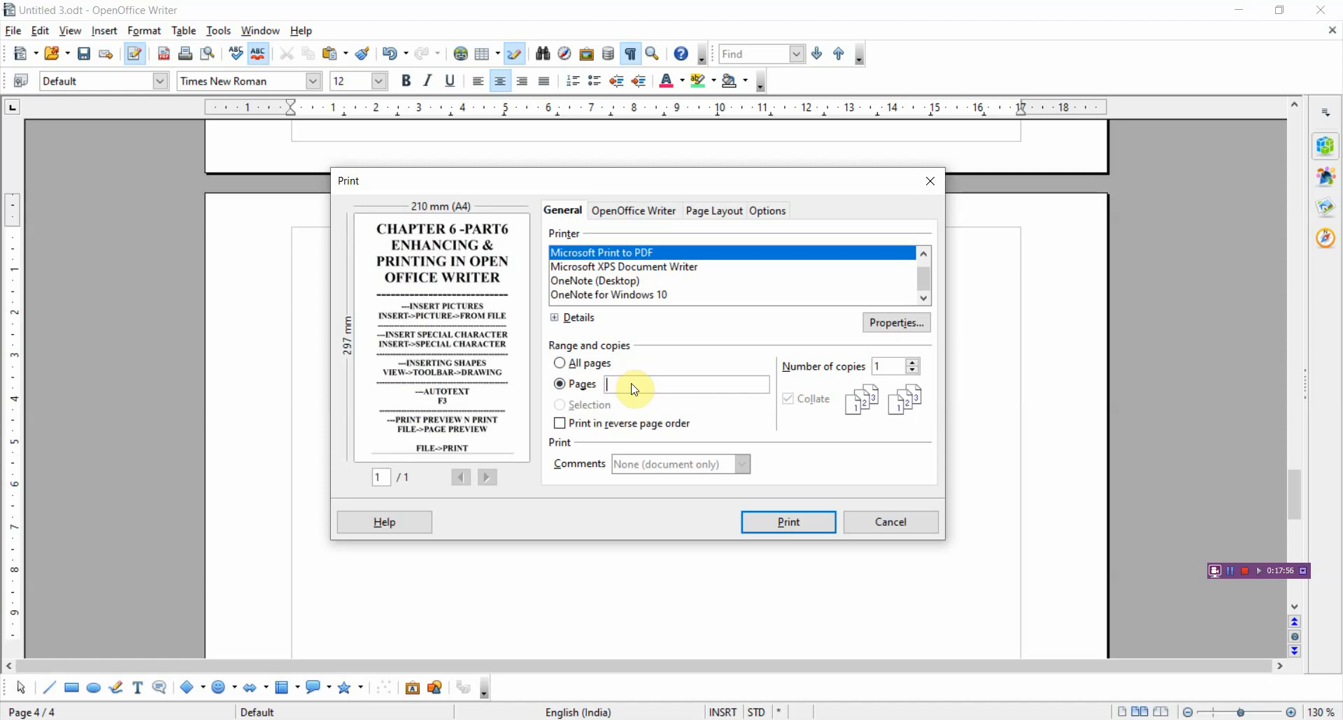
type("1,3")
key("BackSpace")
key("BackSpace")
type("-3")
left_click(912, 364)
left_click(912, 364)
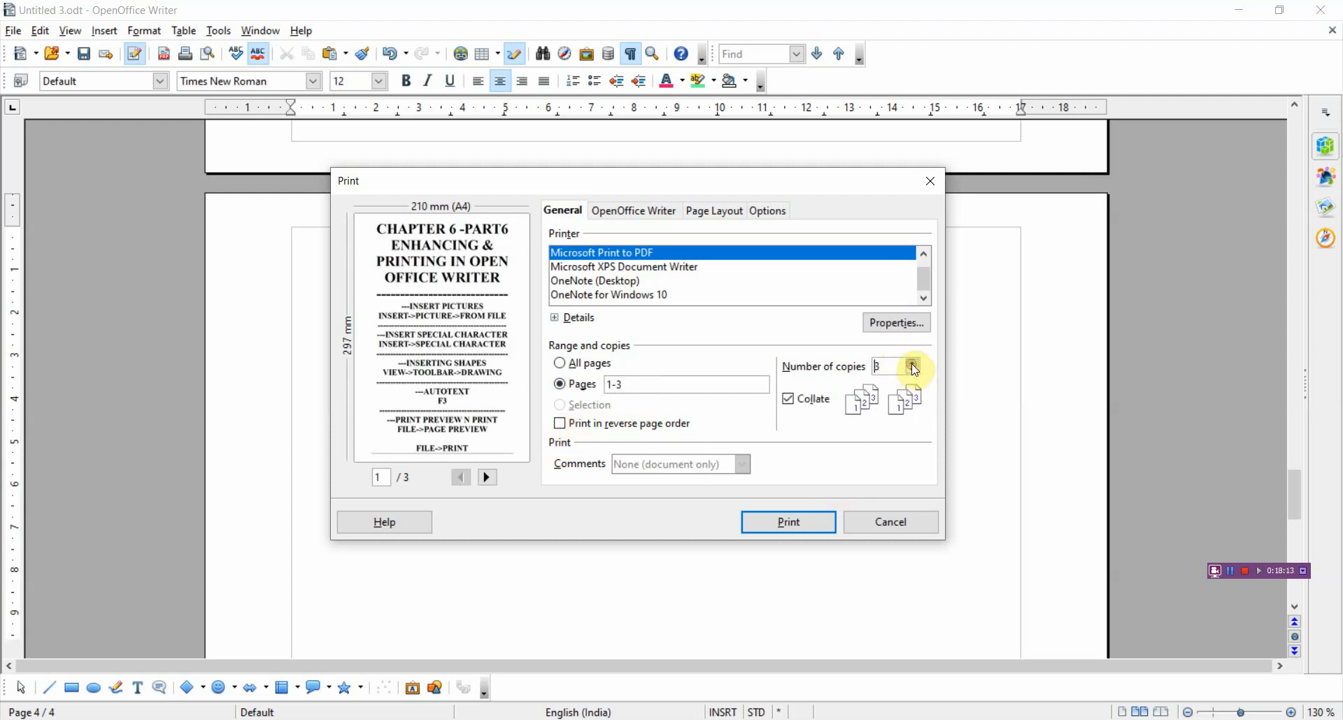